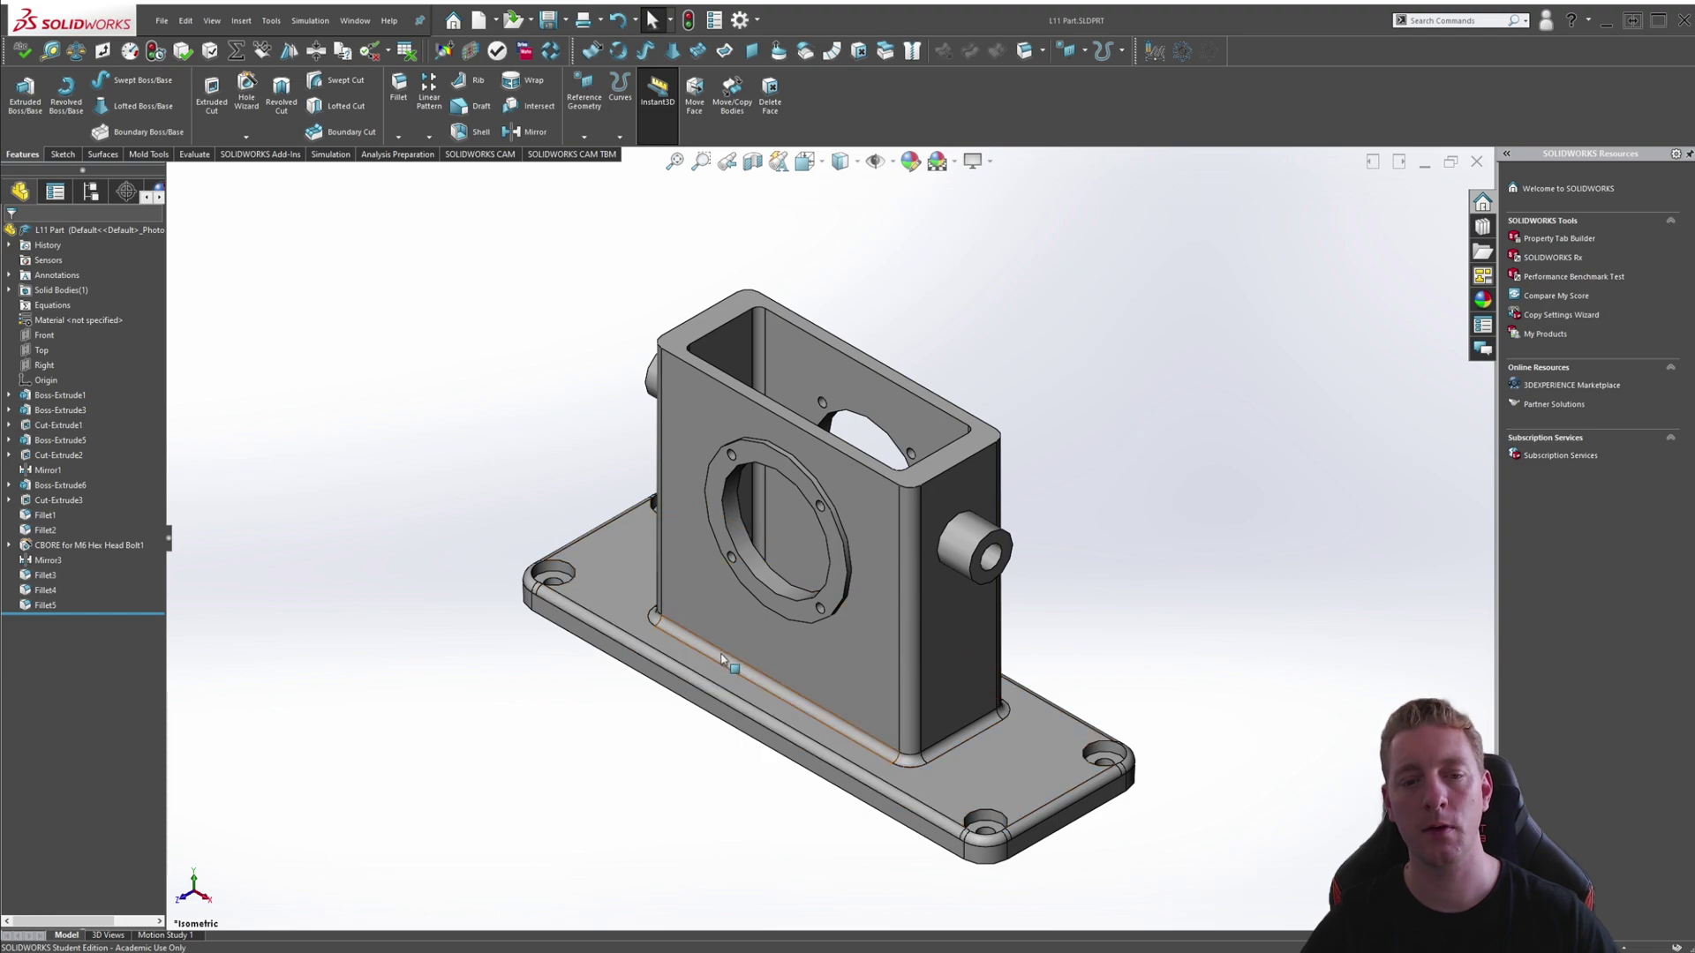
Inspect the edges and radii of Fillet3, Fillet4 and Fillet5, then clear the selection
click(46, 576)
click(46, 590)
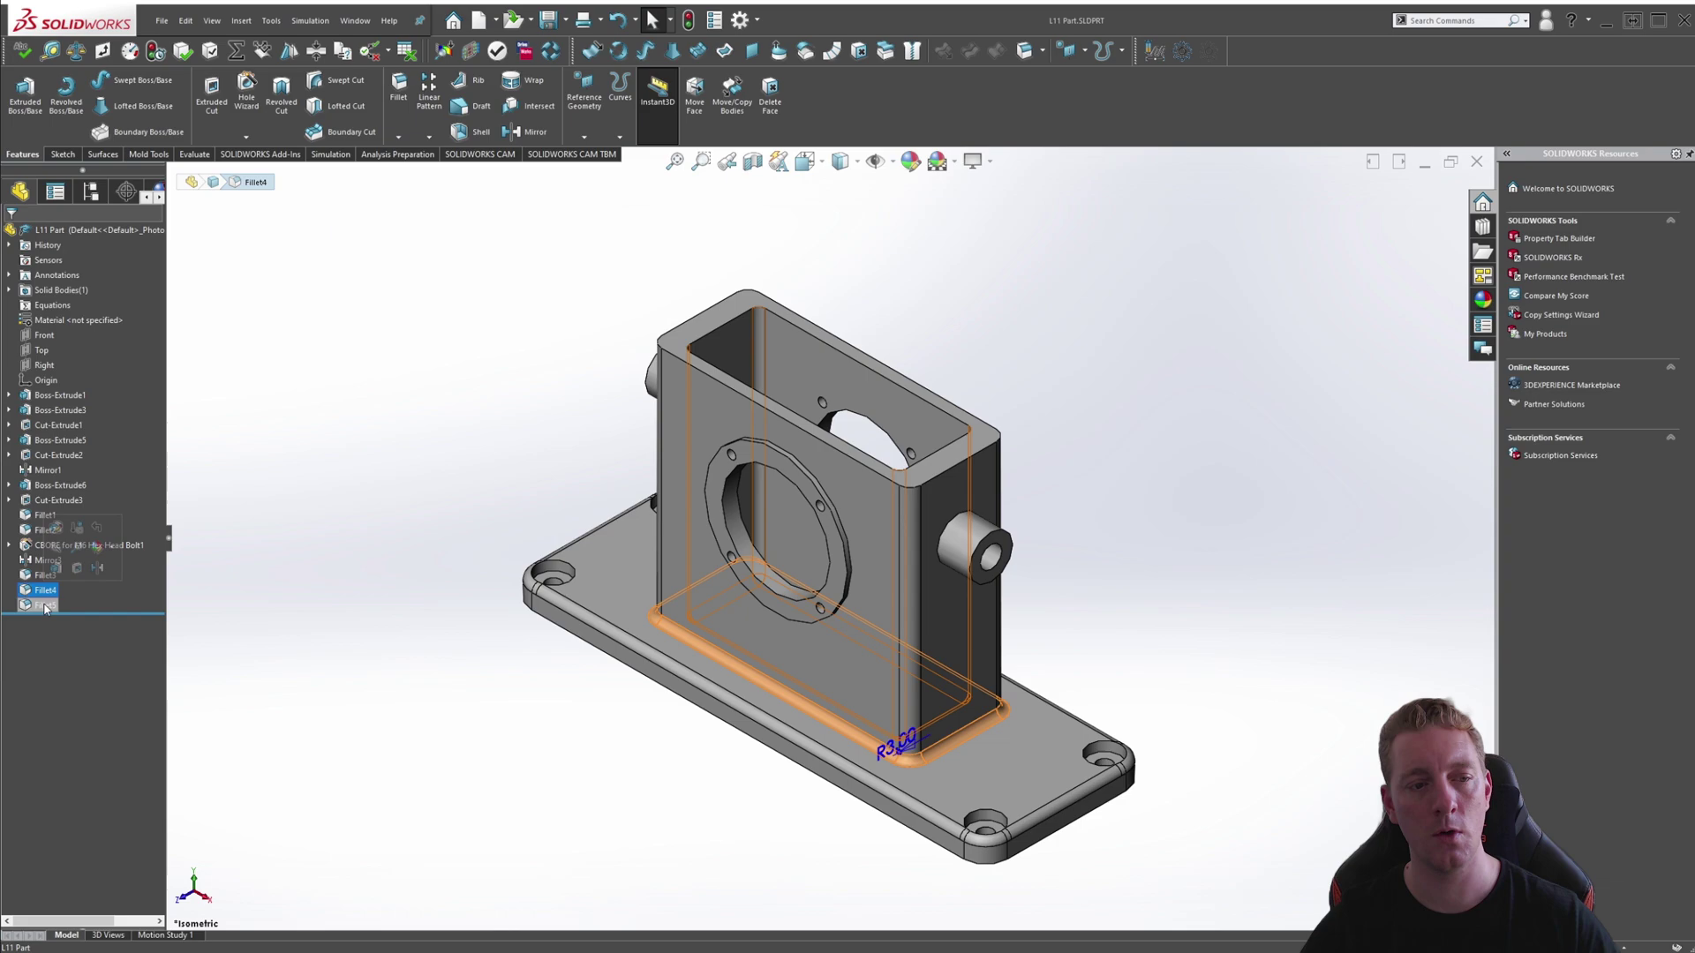
click(46, 606)
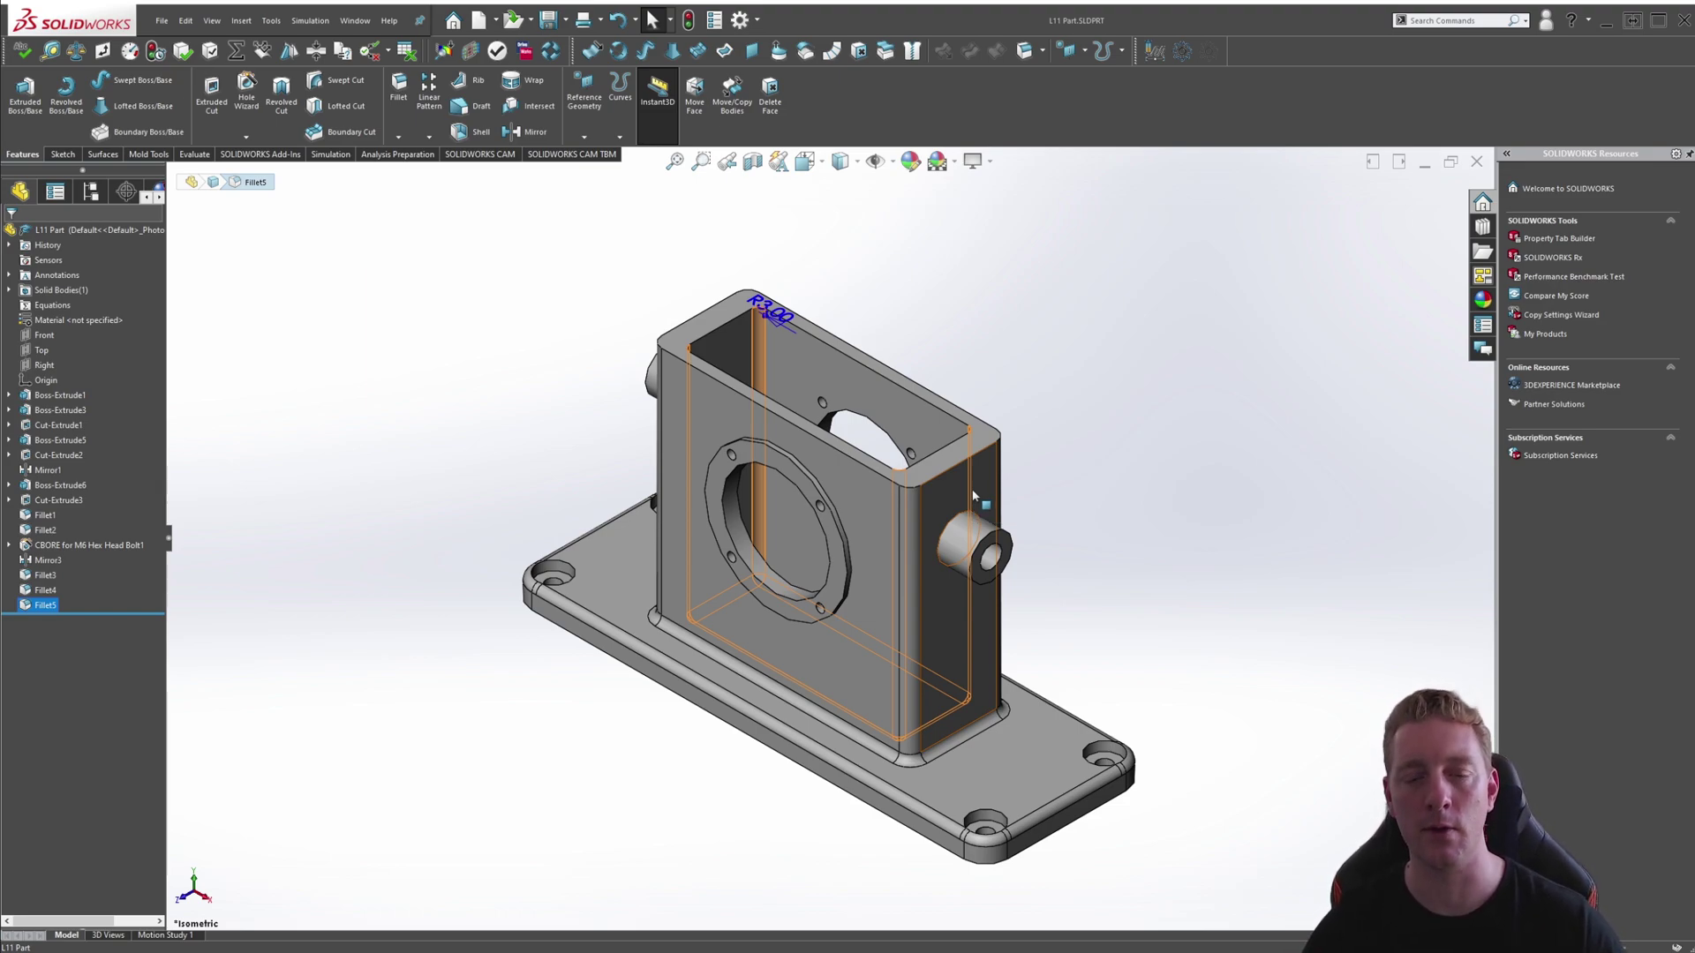
click(448, 646)
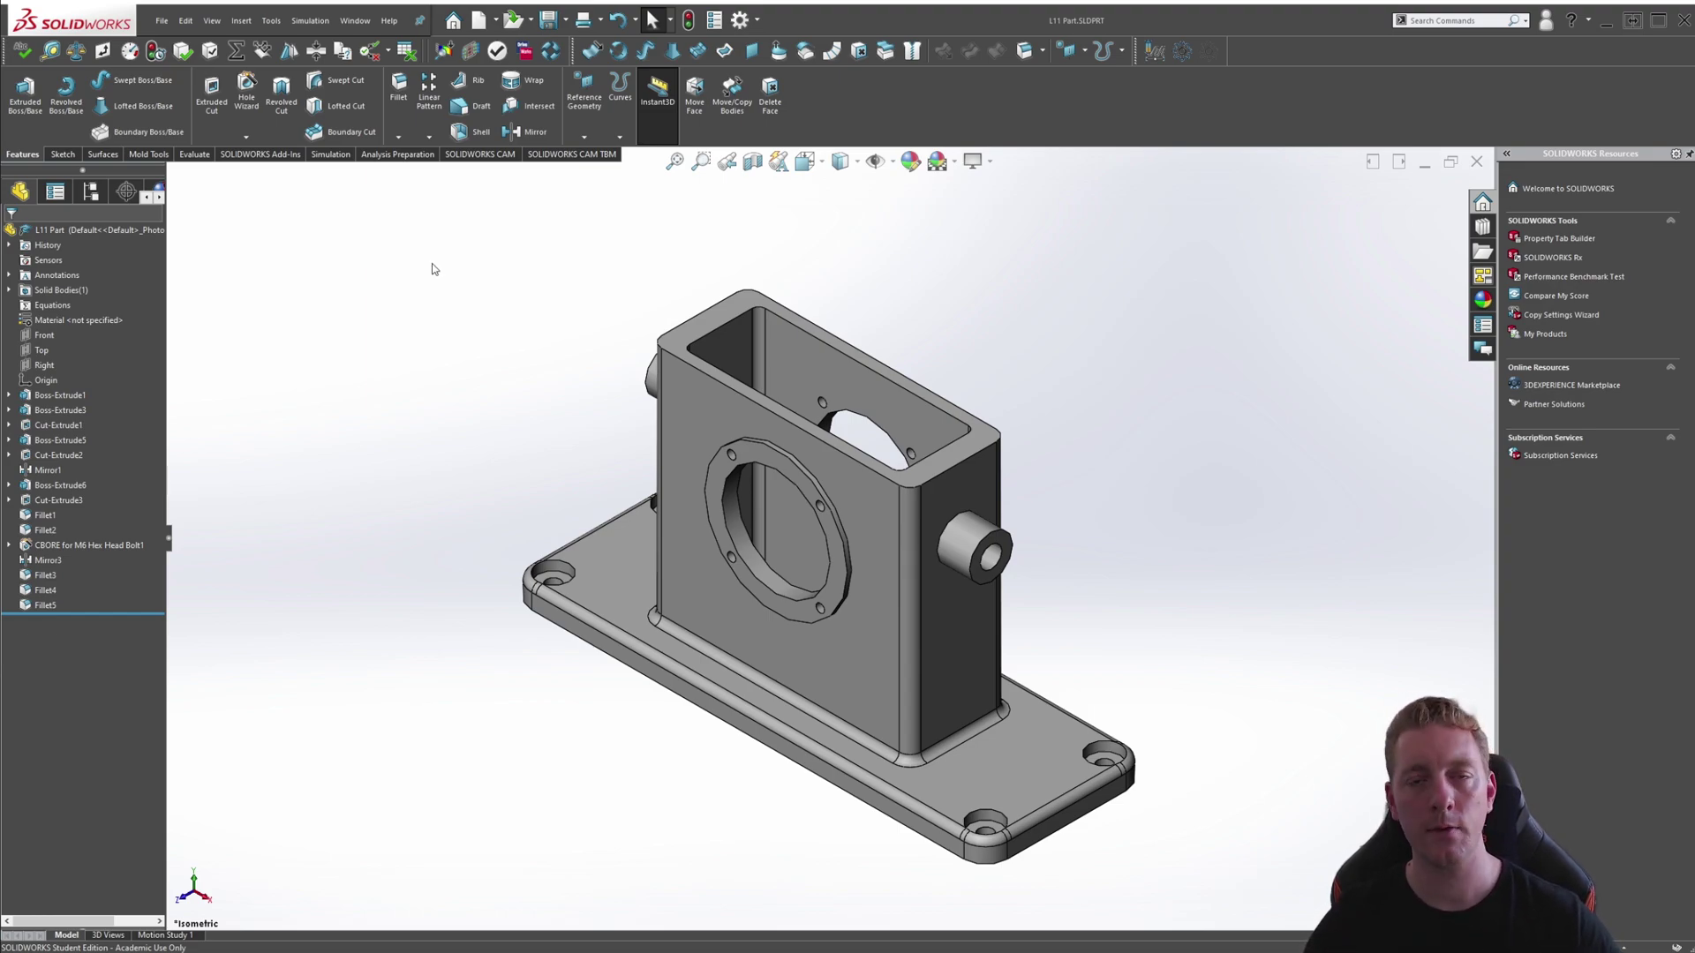
Open Tools > Equations and enlarge the dialog to show both Sketch3 equations
click(270, 21)
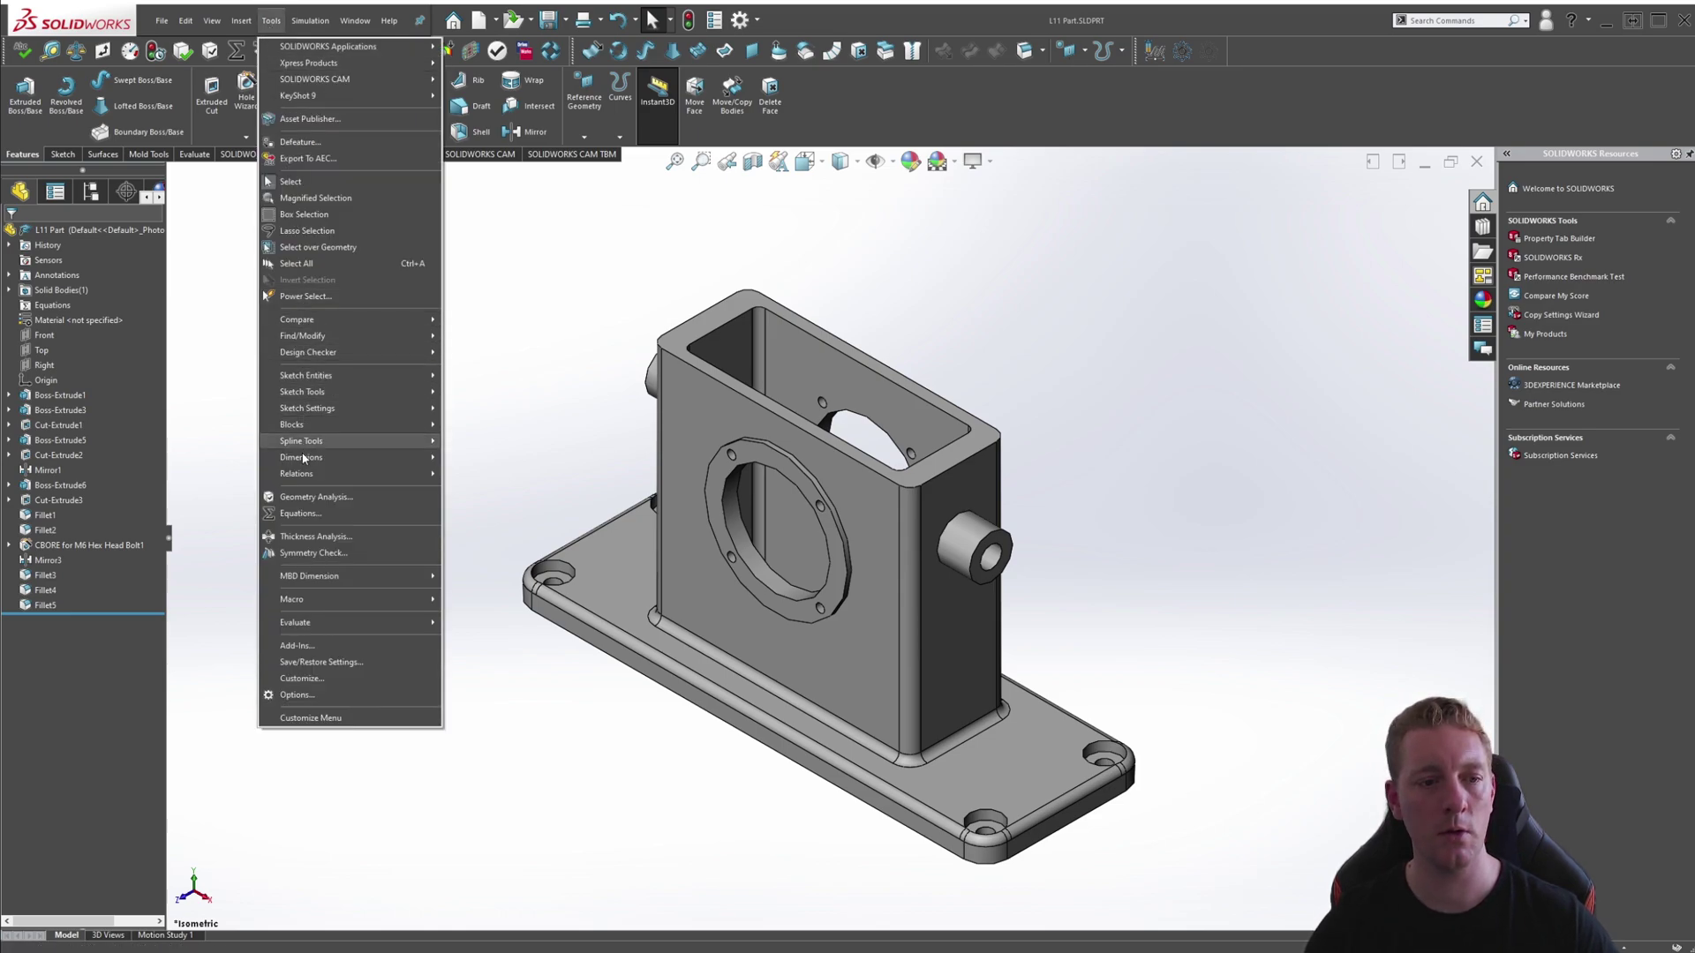
click(298, 515)
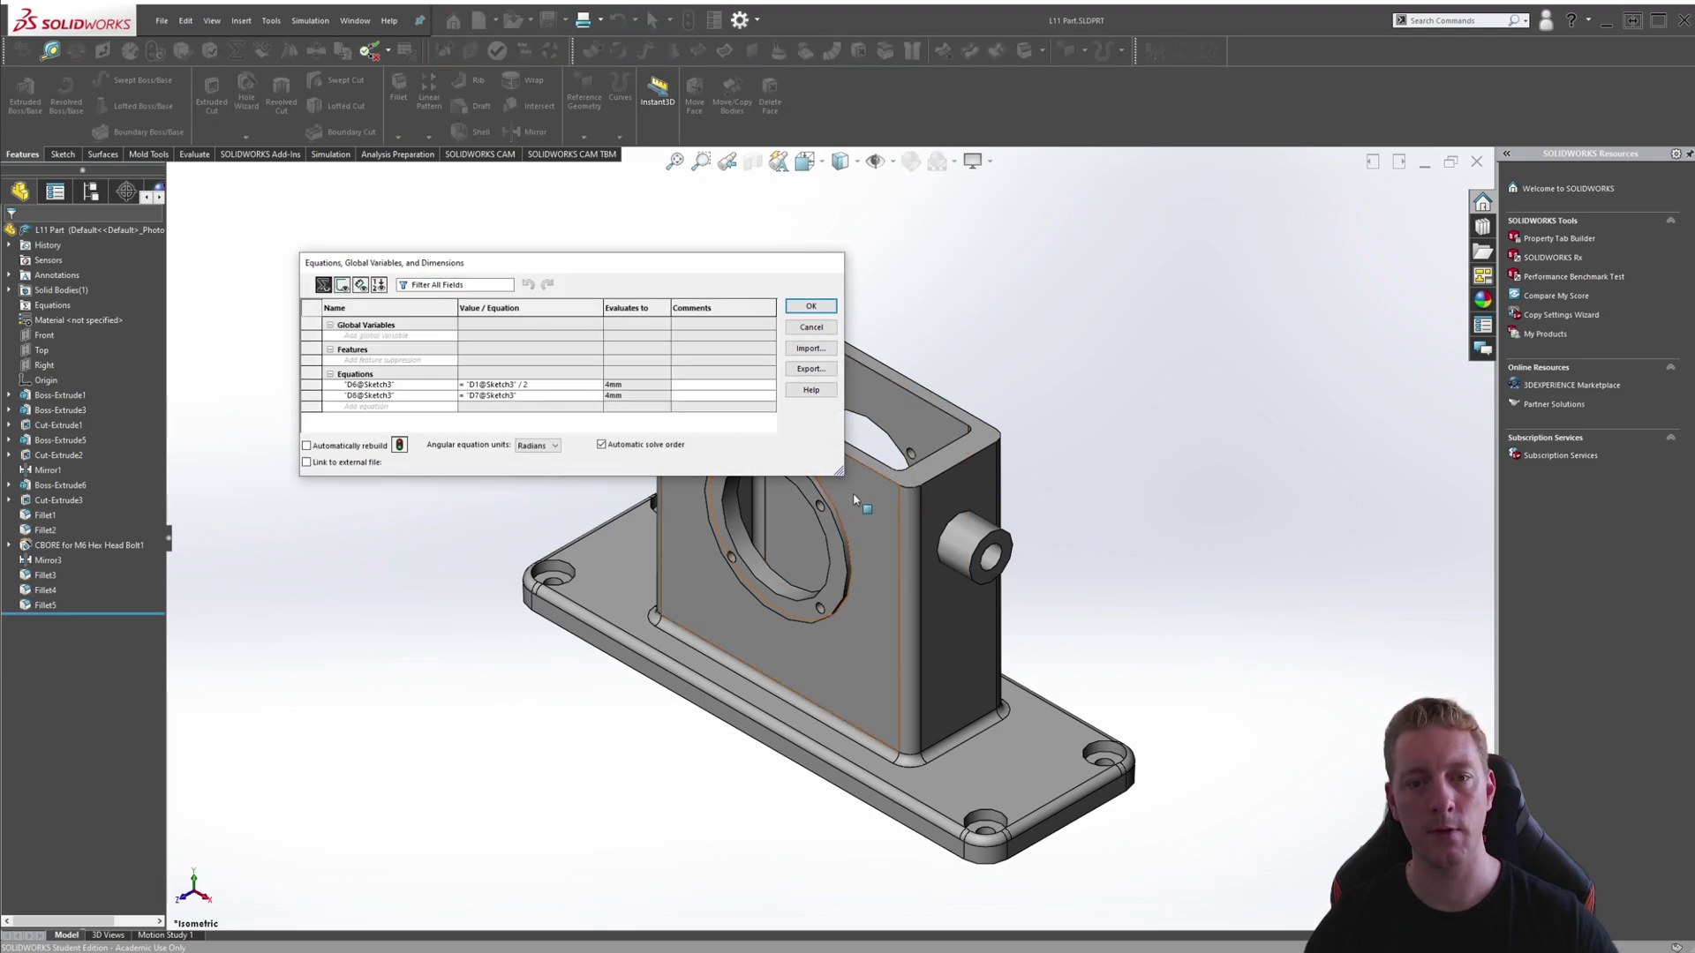
drag(843, 477, 1056, 622)
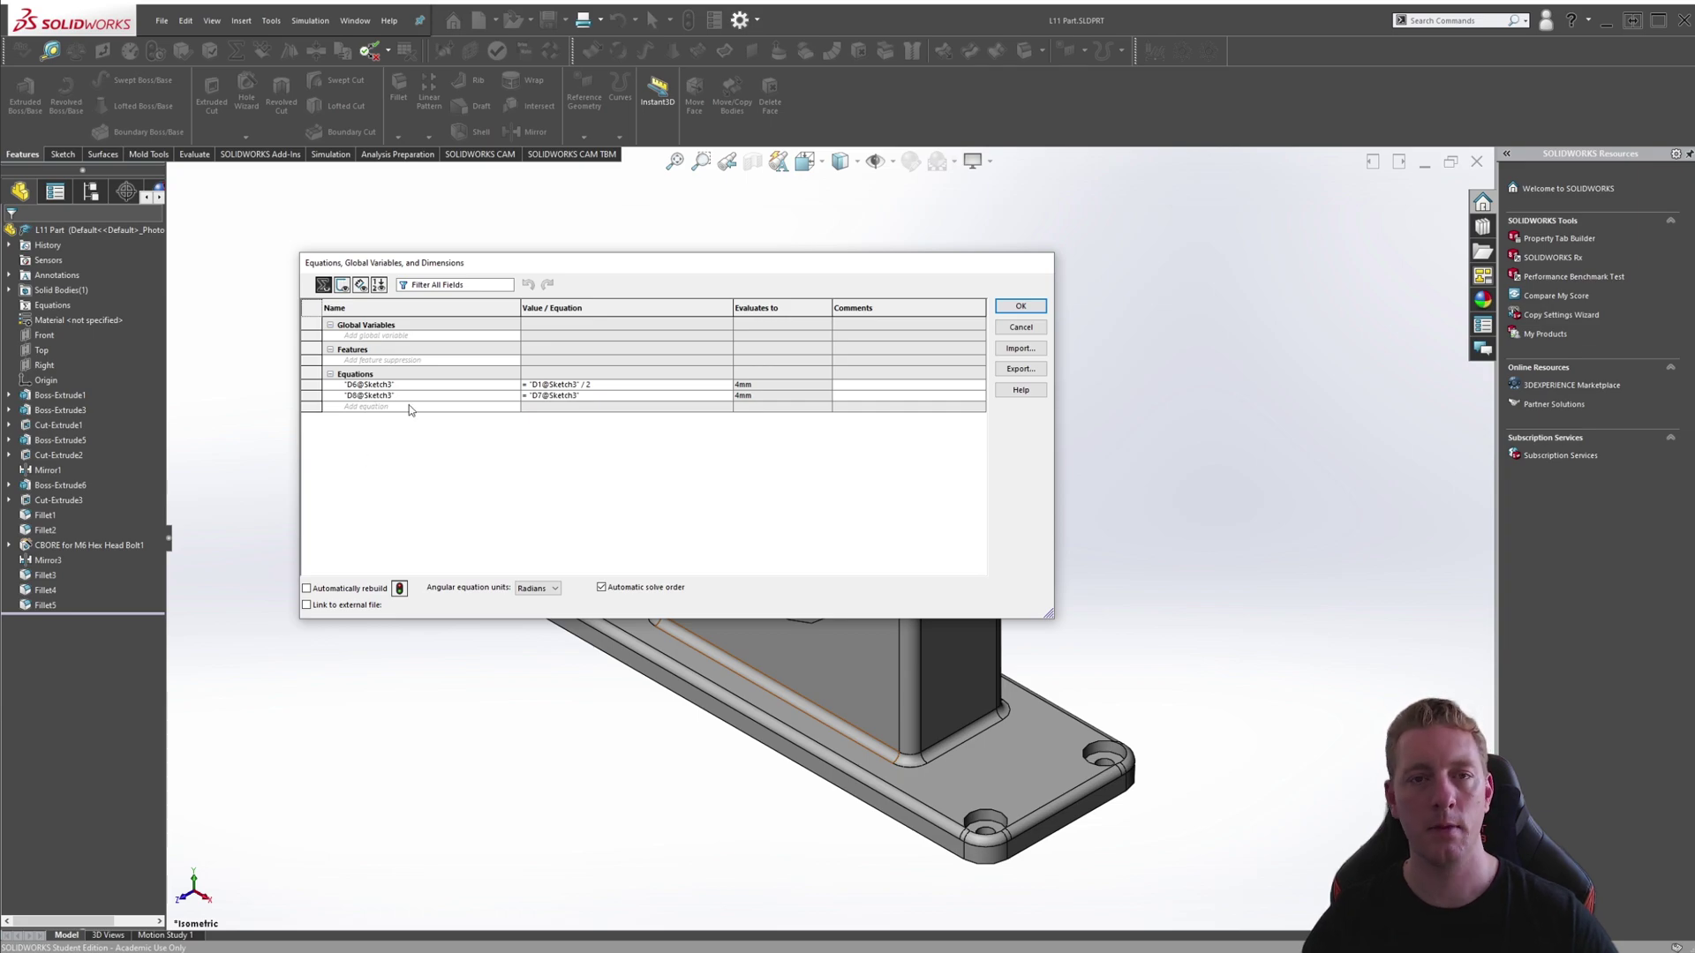
Switch through Sketch Equation and Dimension views, ending in Ordered View listing D6 and D8
click(342, 286)
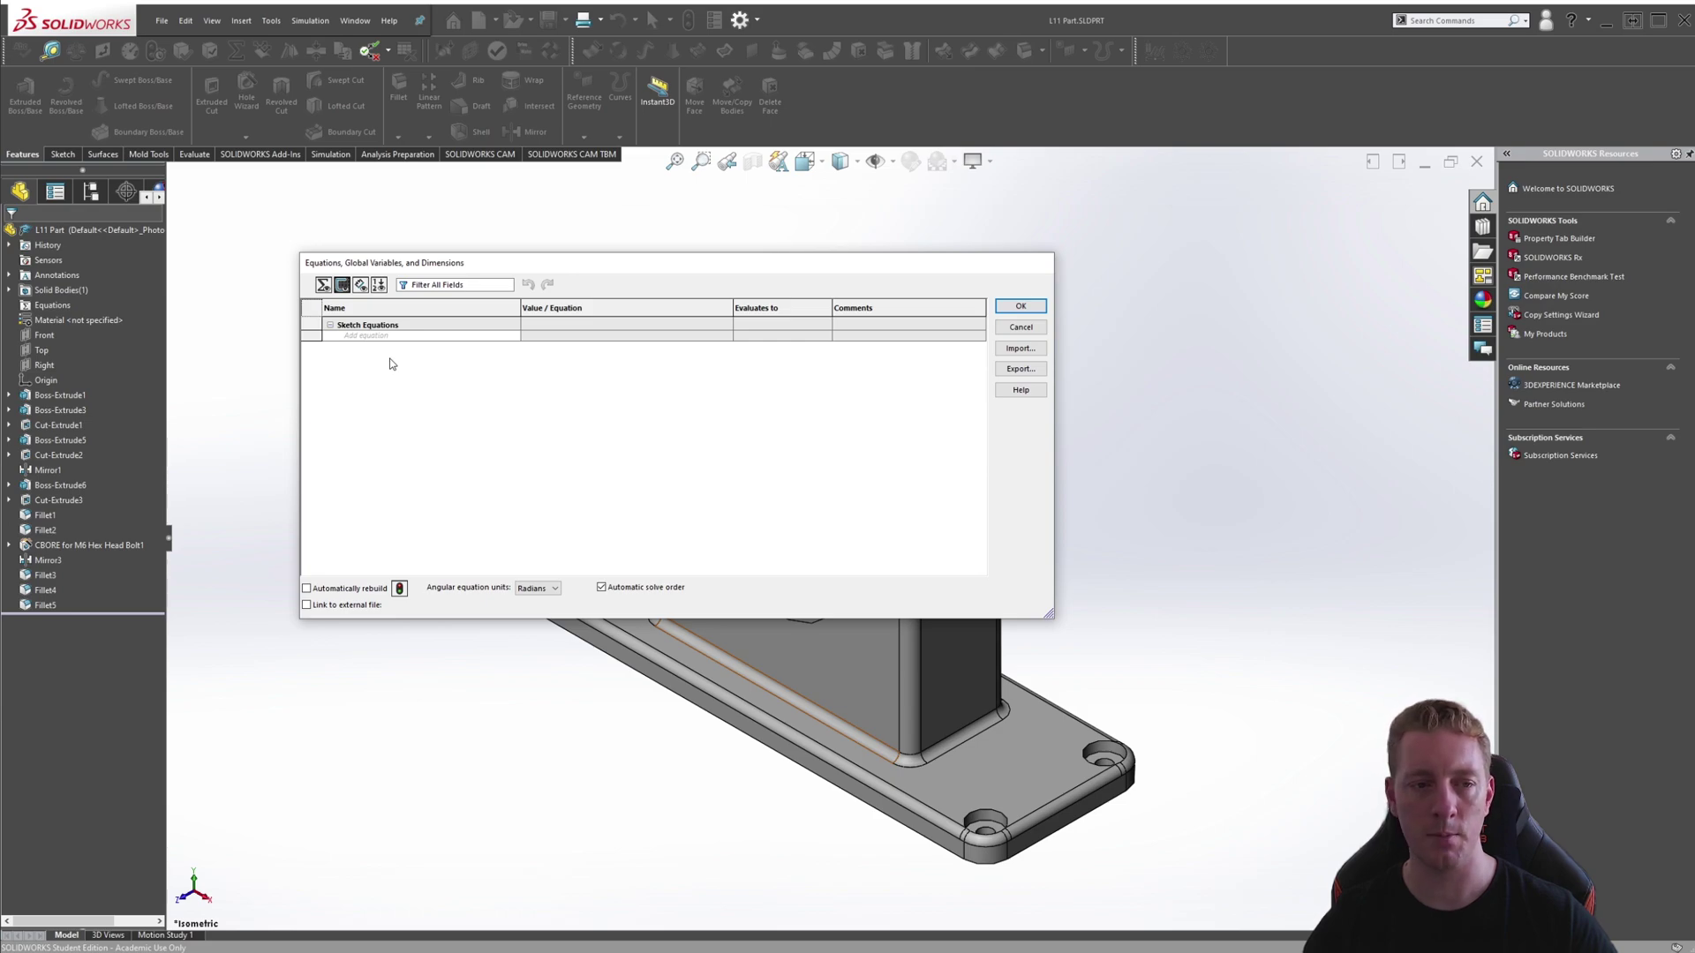
click(361, 285)
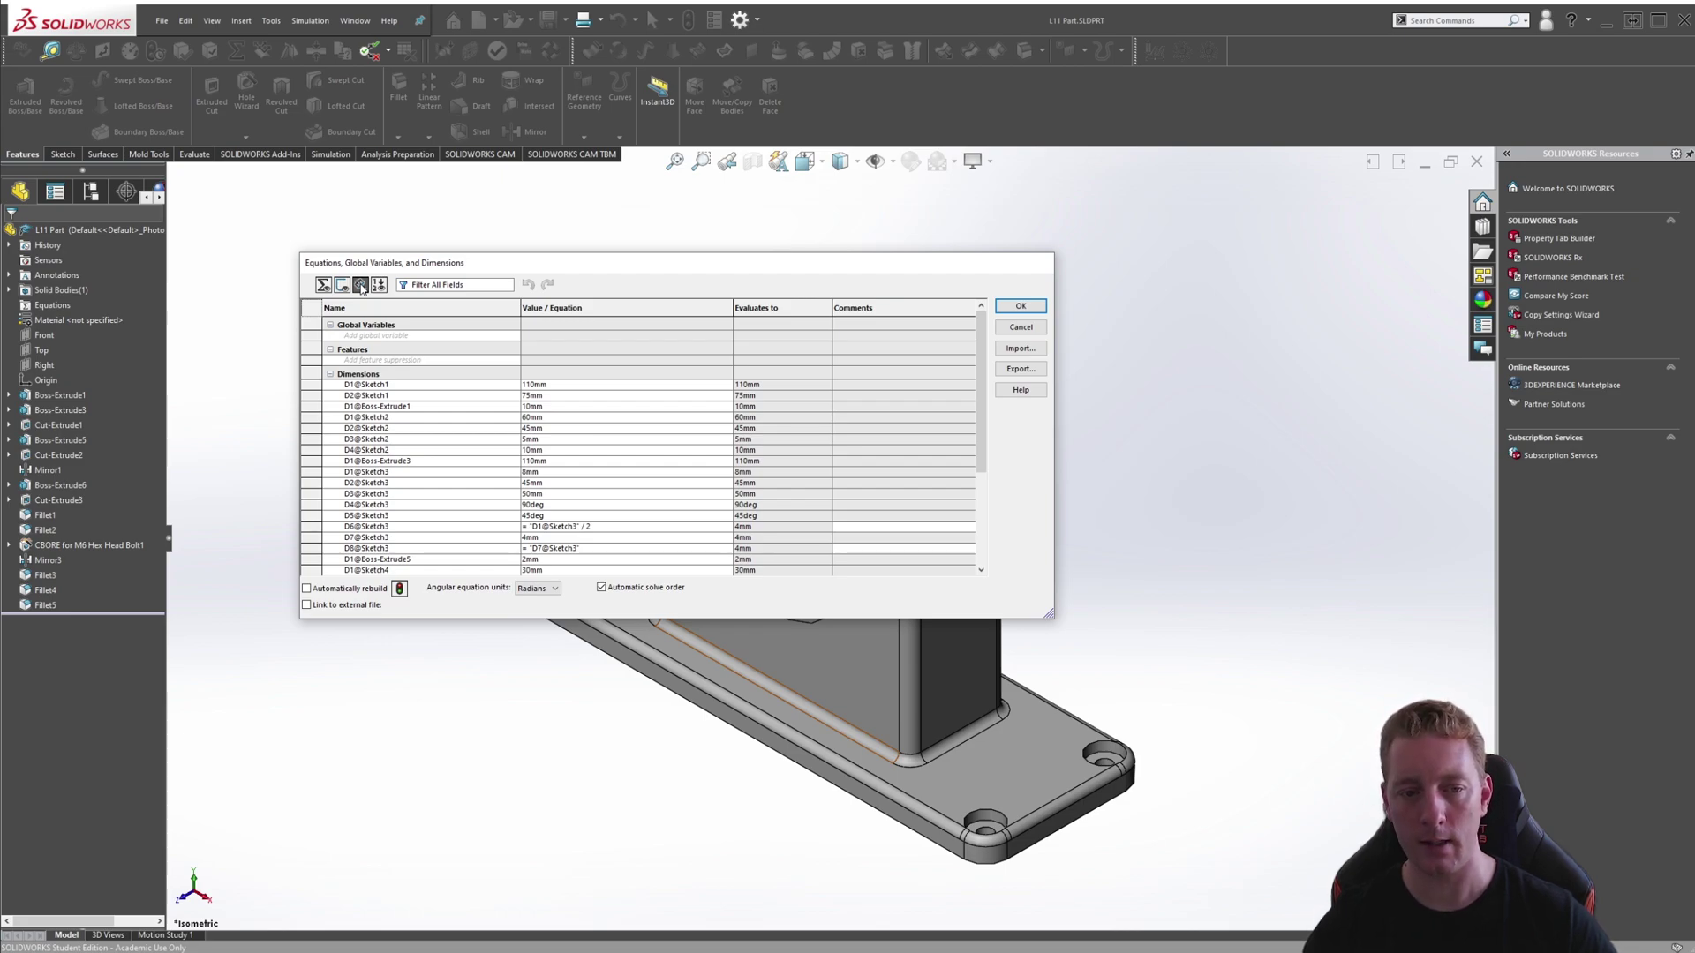
click(378, 285)
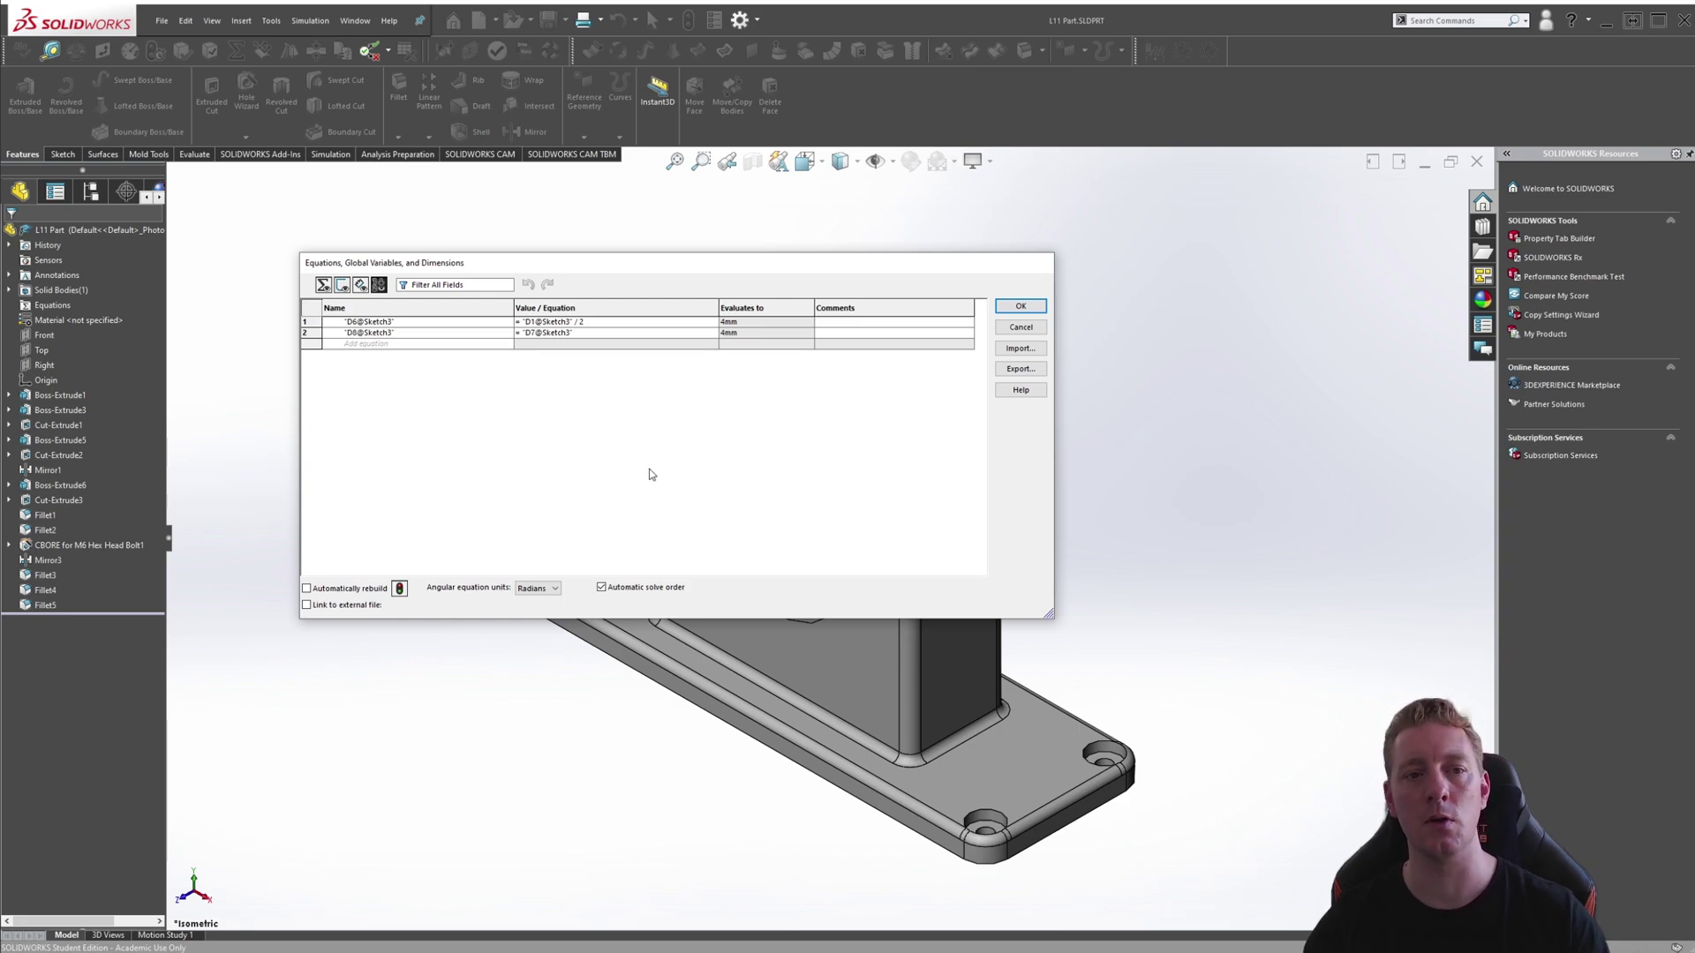
Filter the table by 'sketch3' then 'd6', then restore the grouped, unfiltered Equation View
click(441, 286)
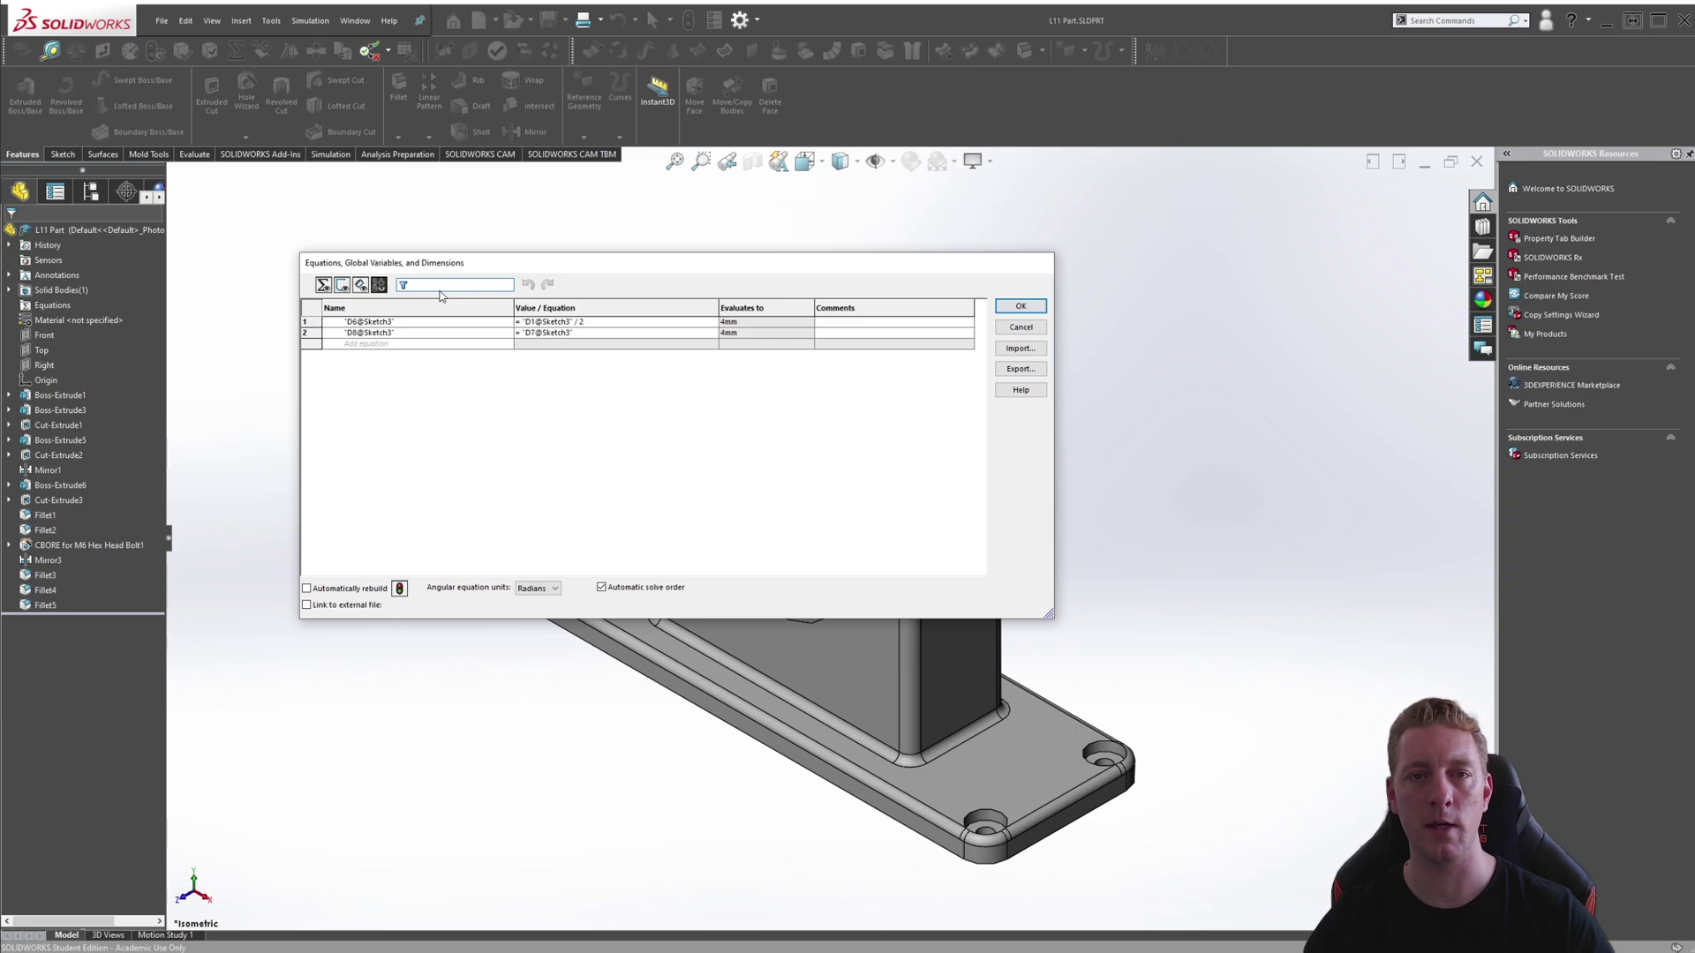
text(sketch)
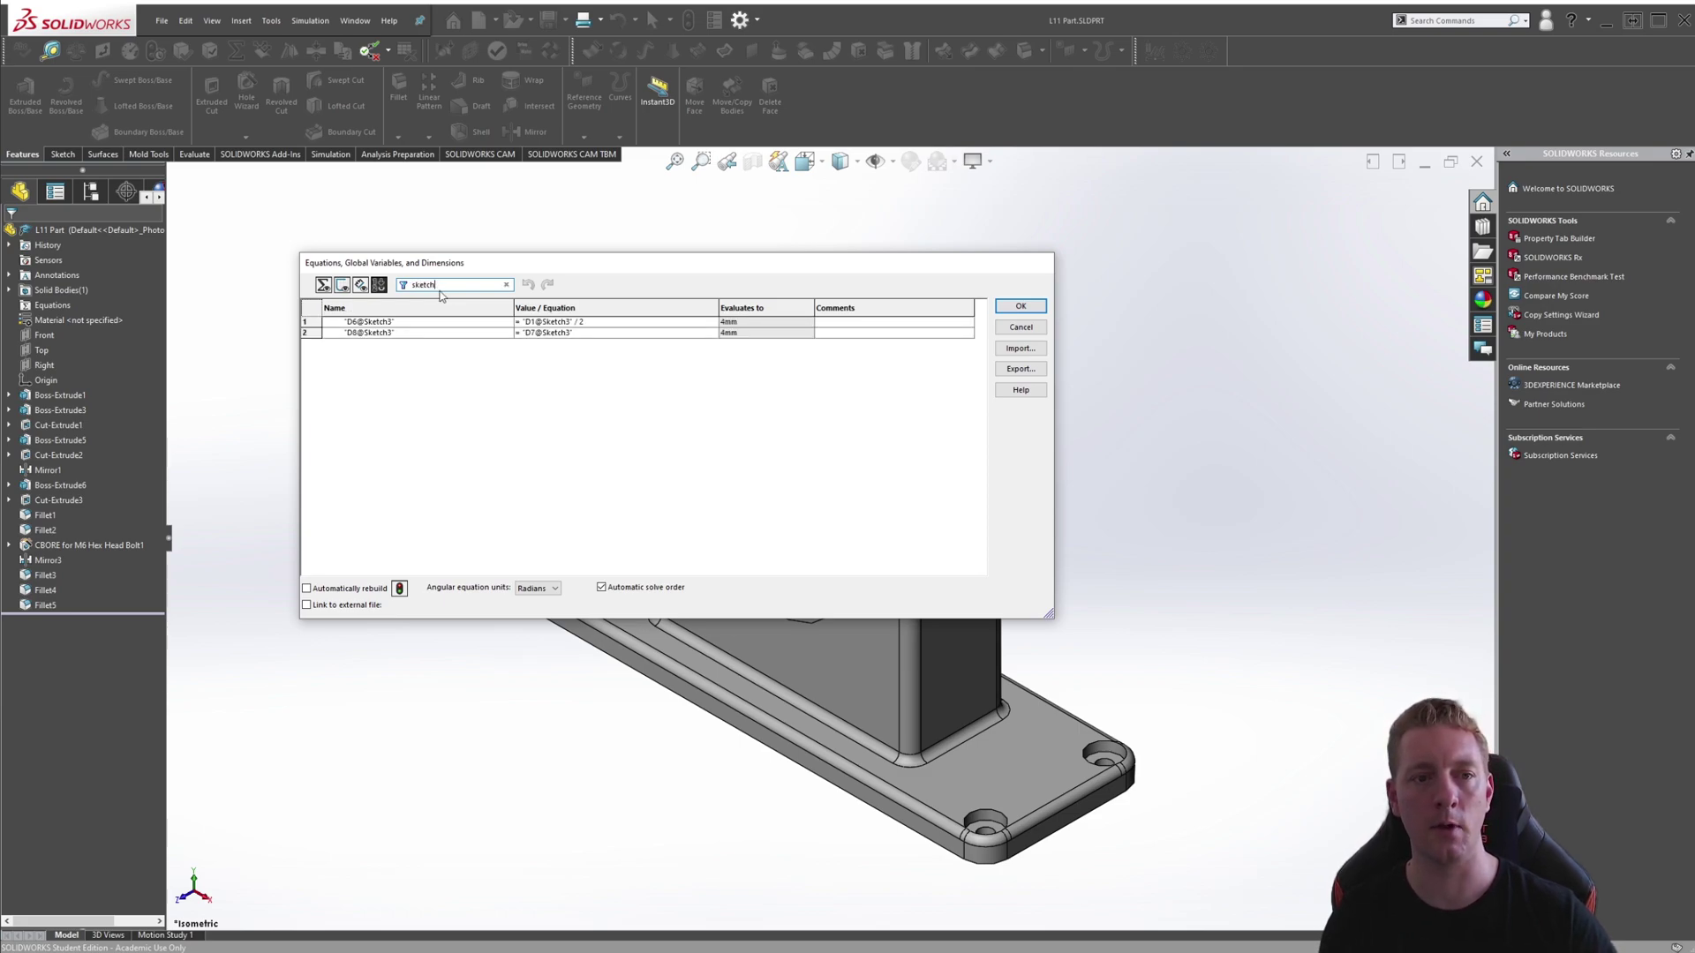
text(1)
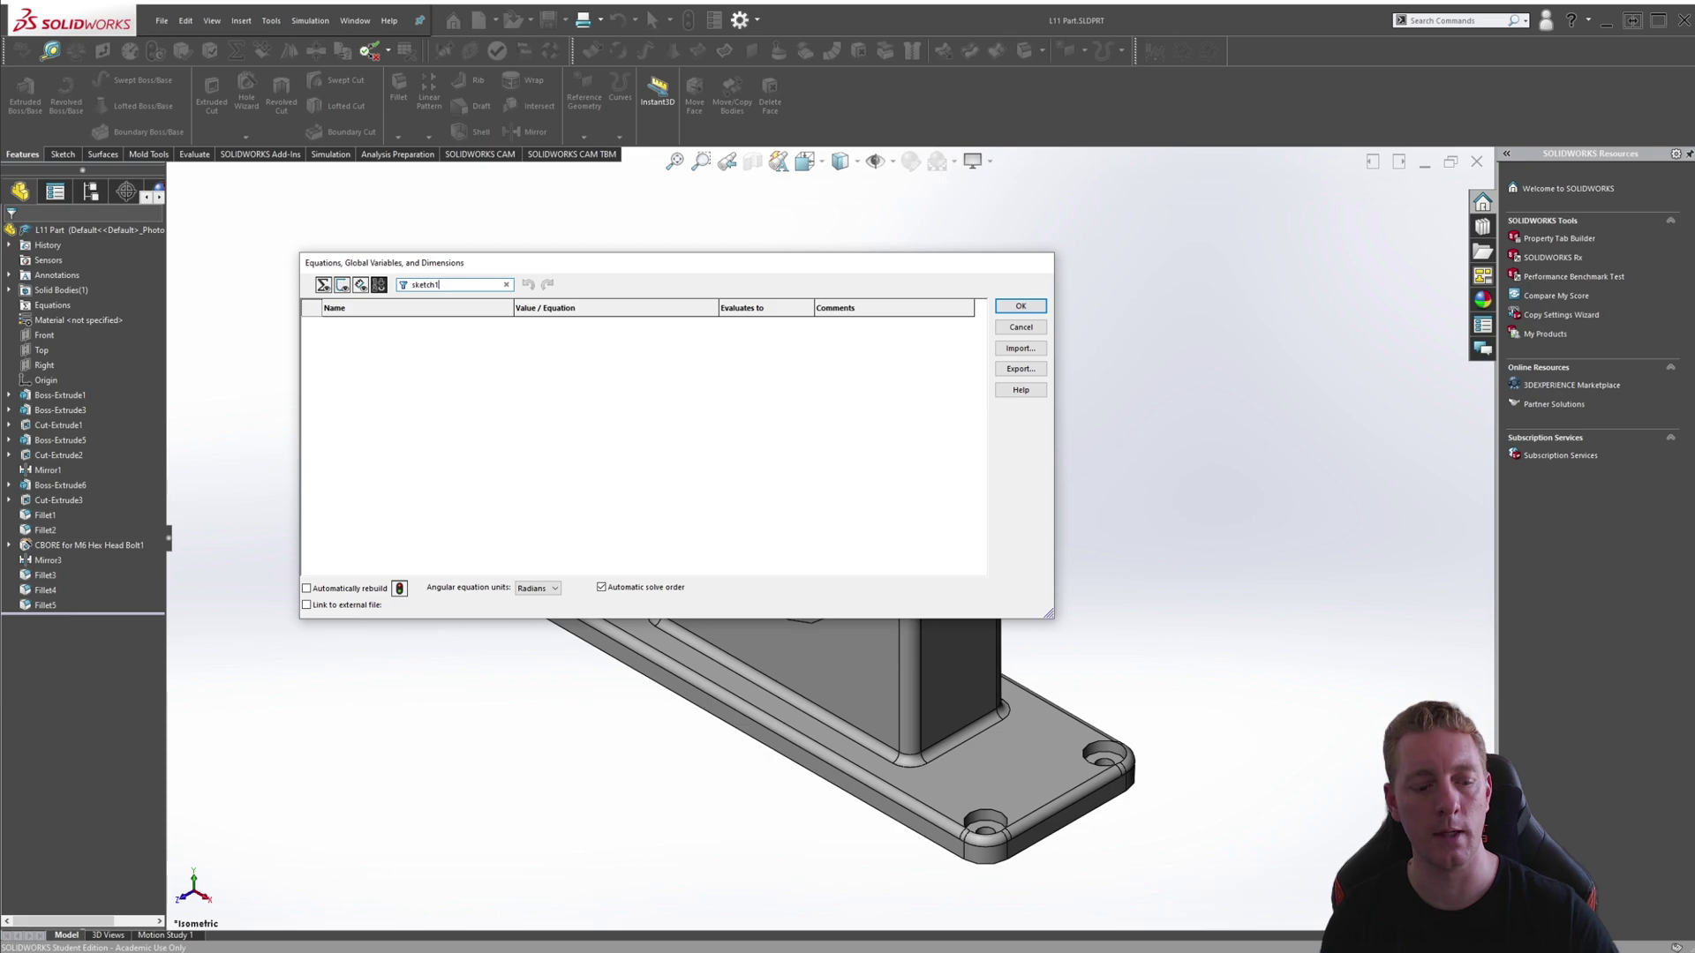
key(BackSpace)
text(3)
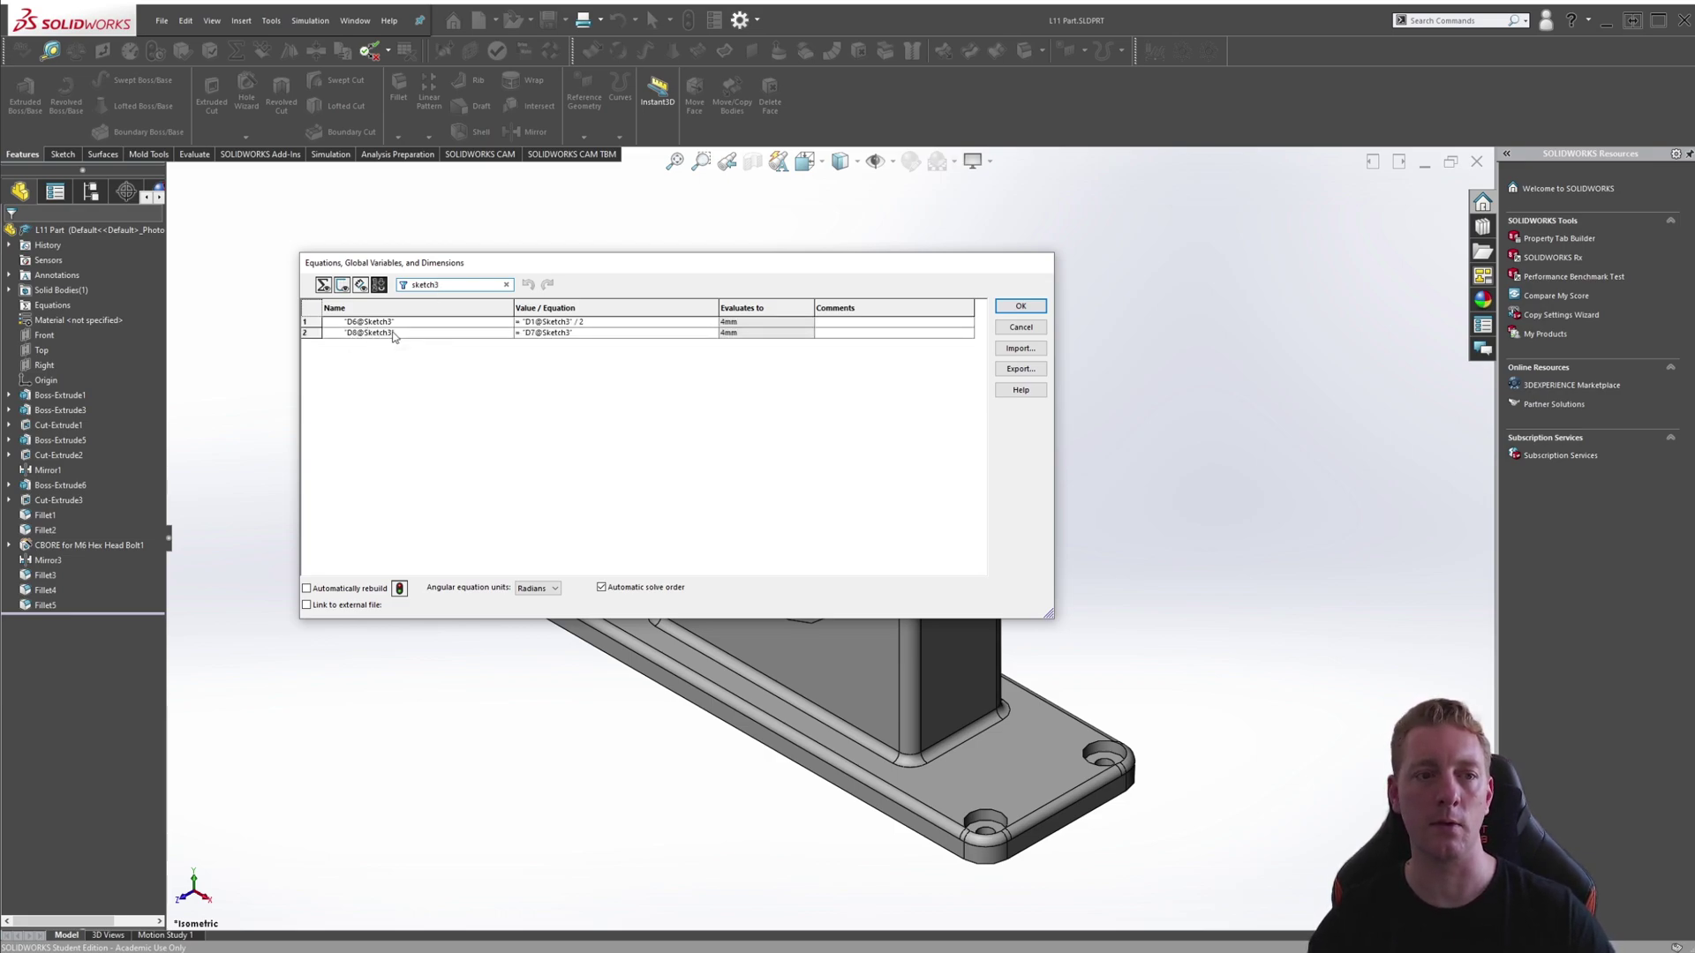
key(ctrl+a)
text(d)
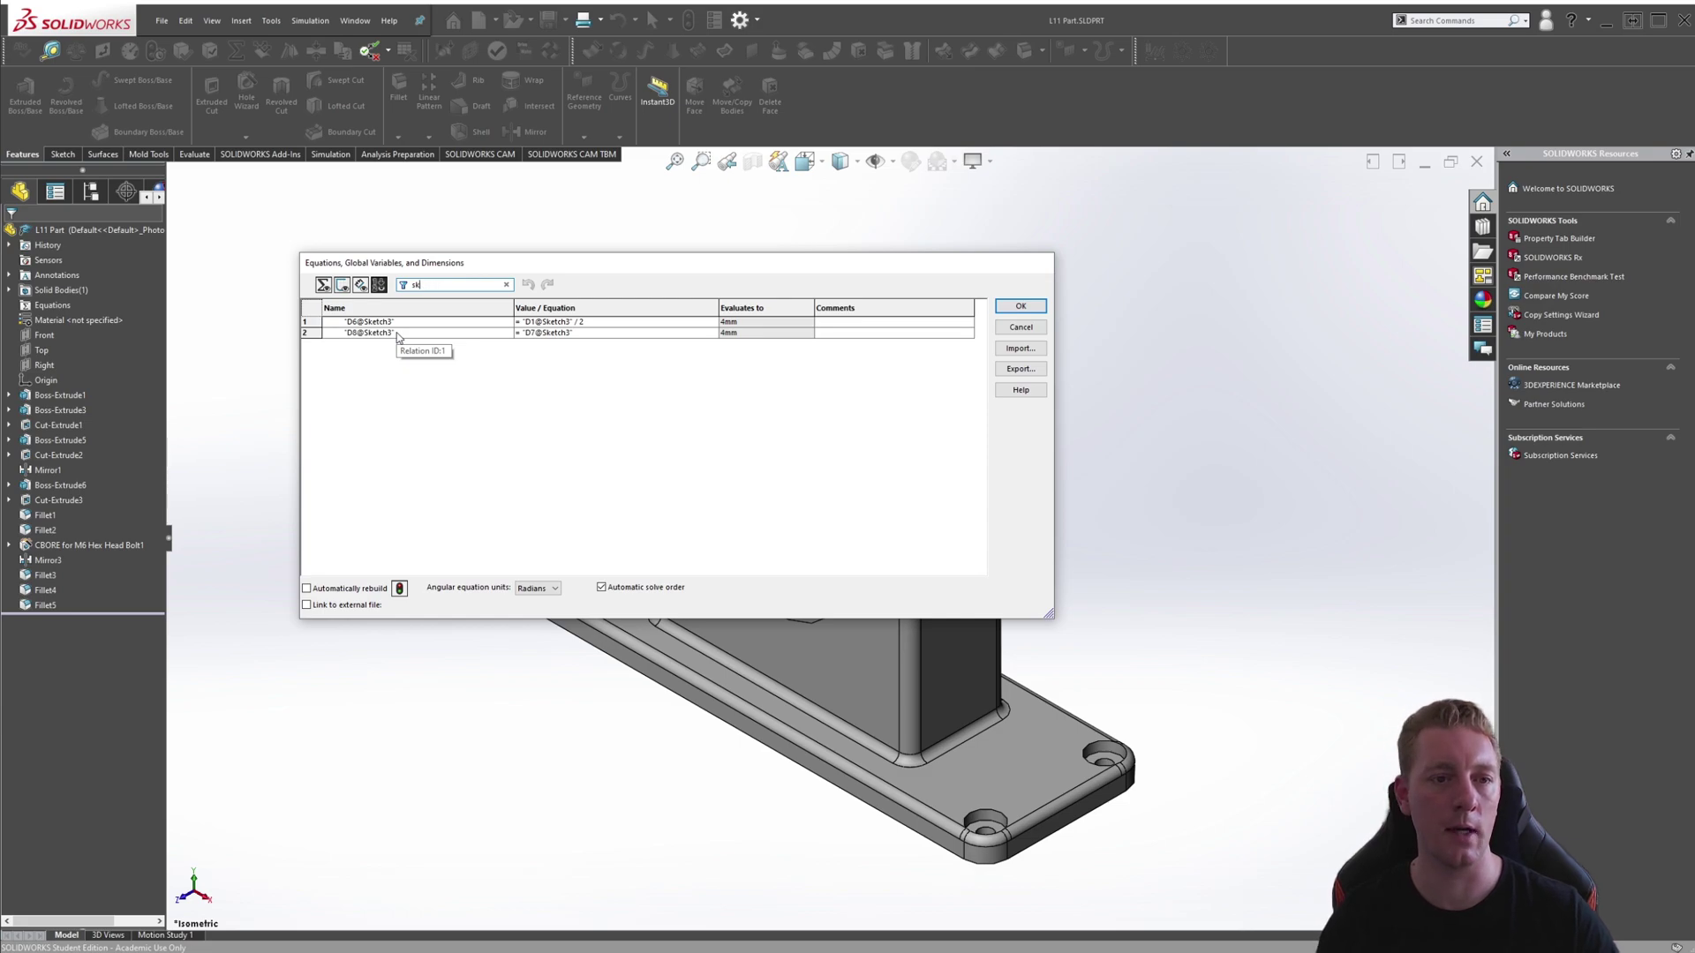
text(6)
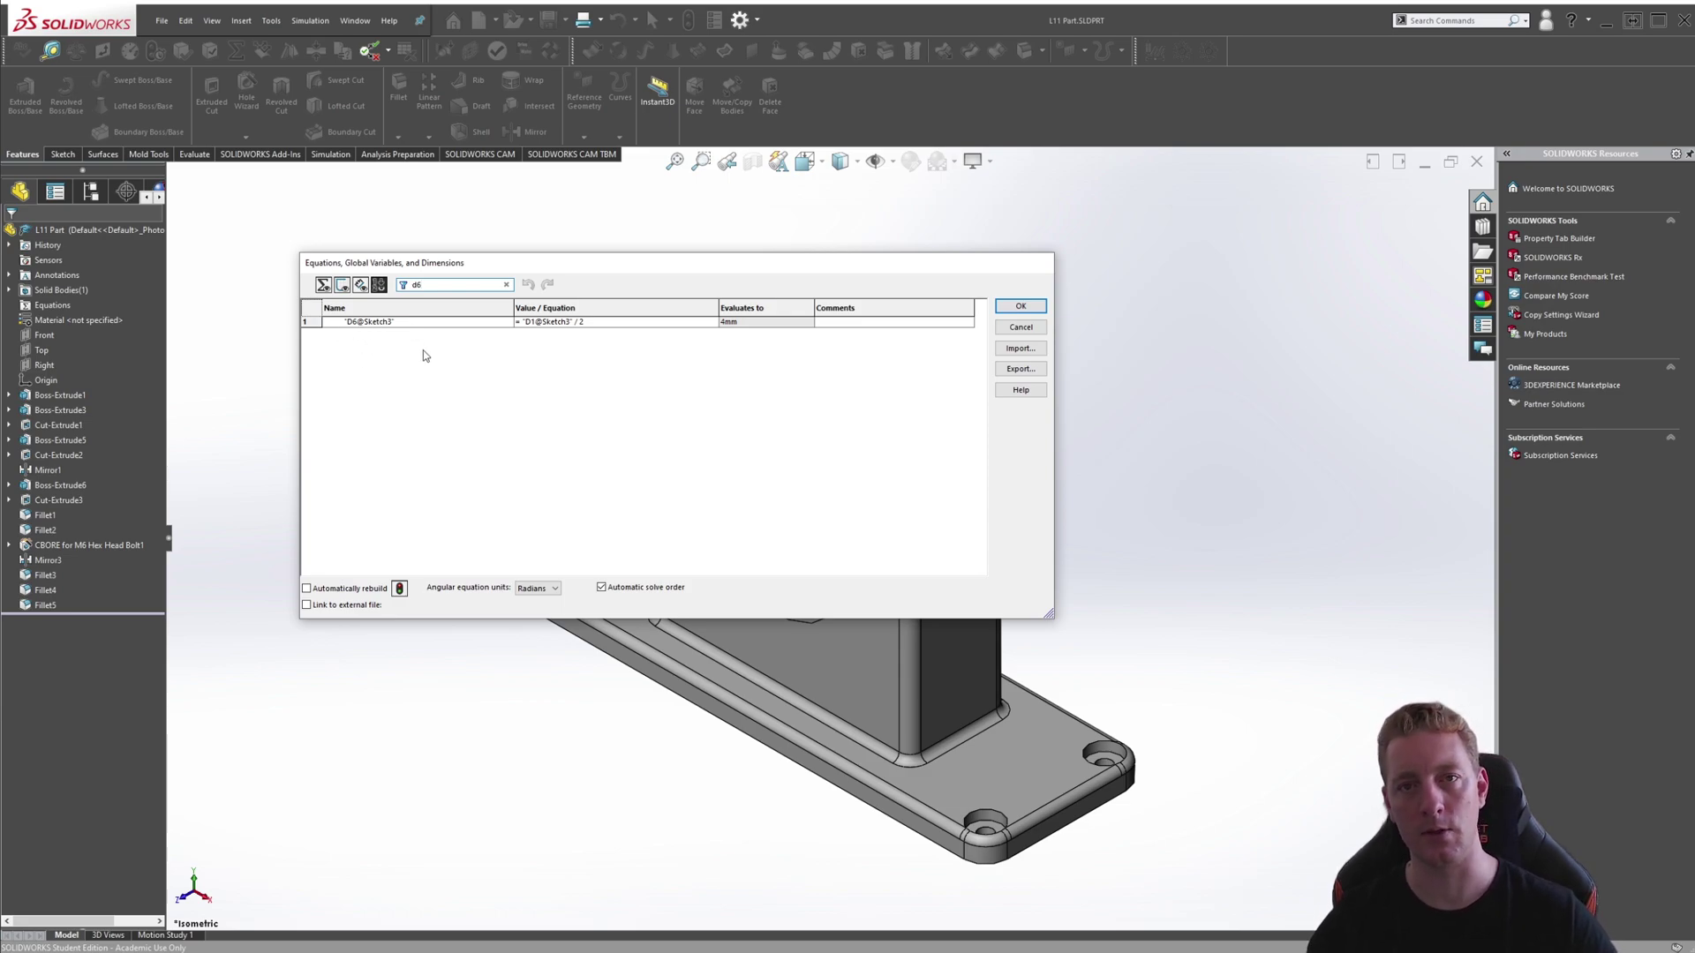
click(323, 285)
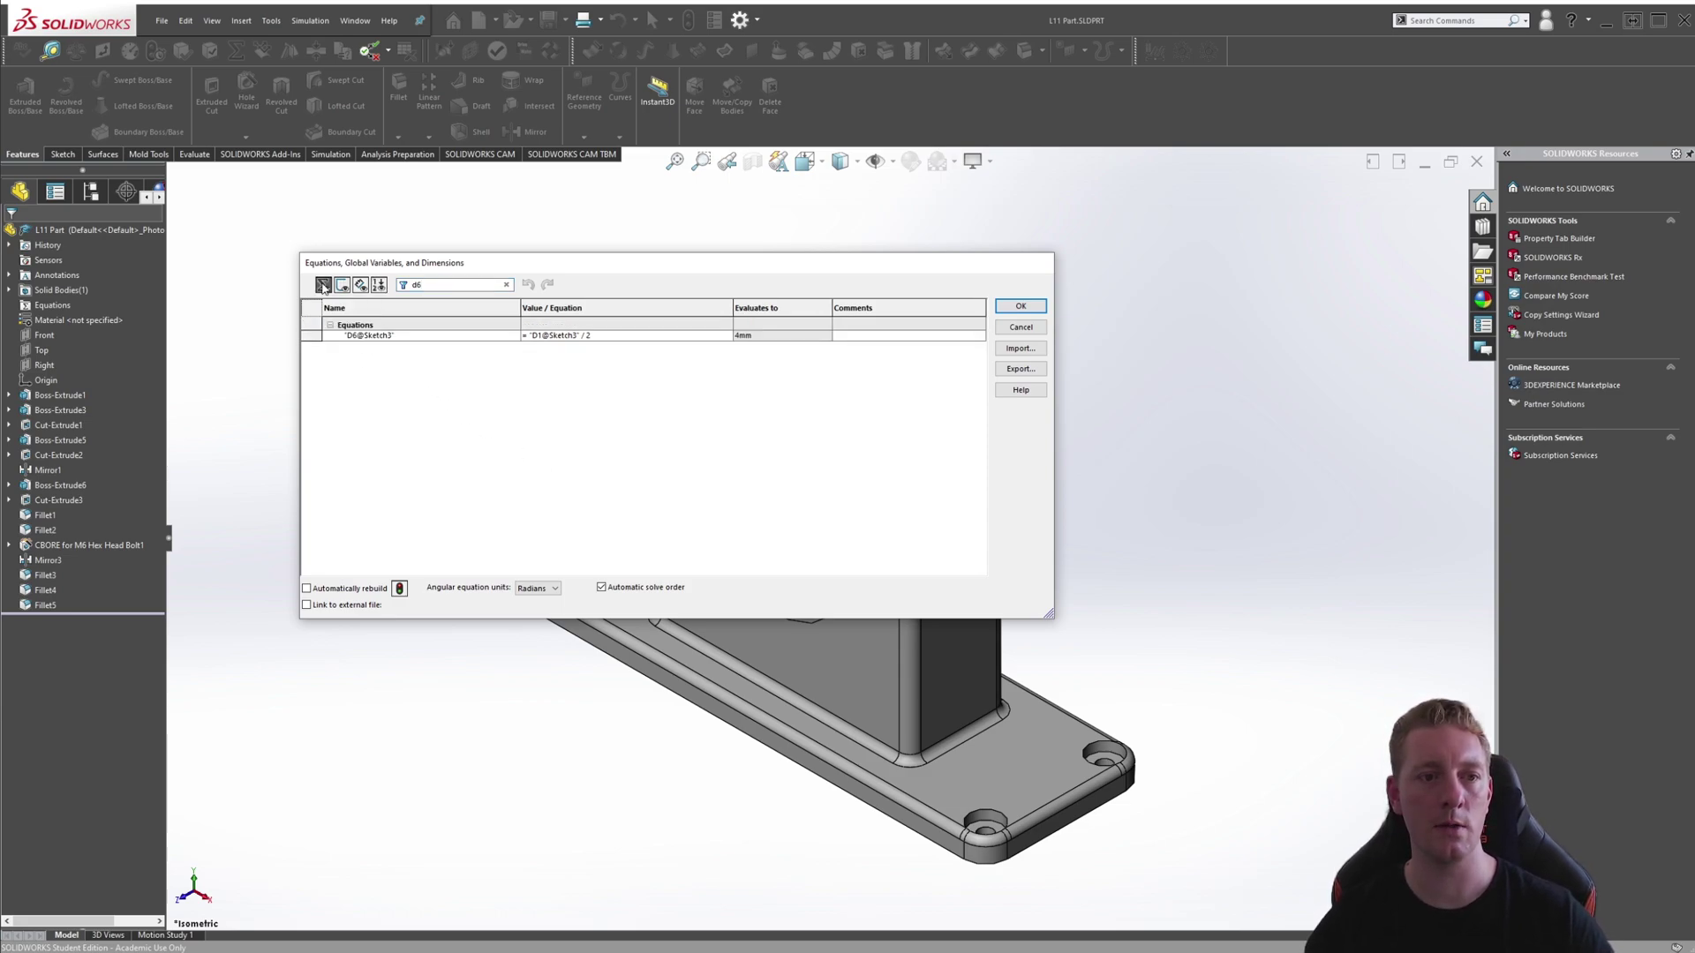
click(506, 289)
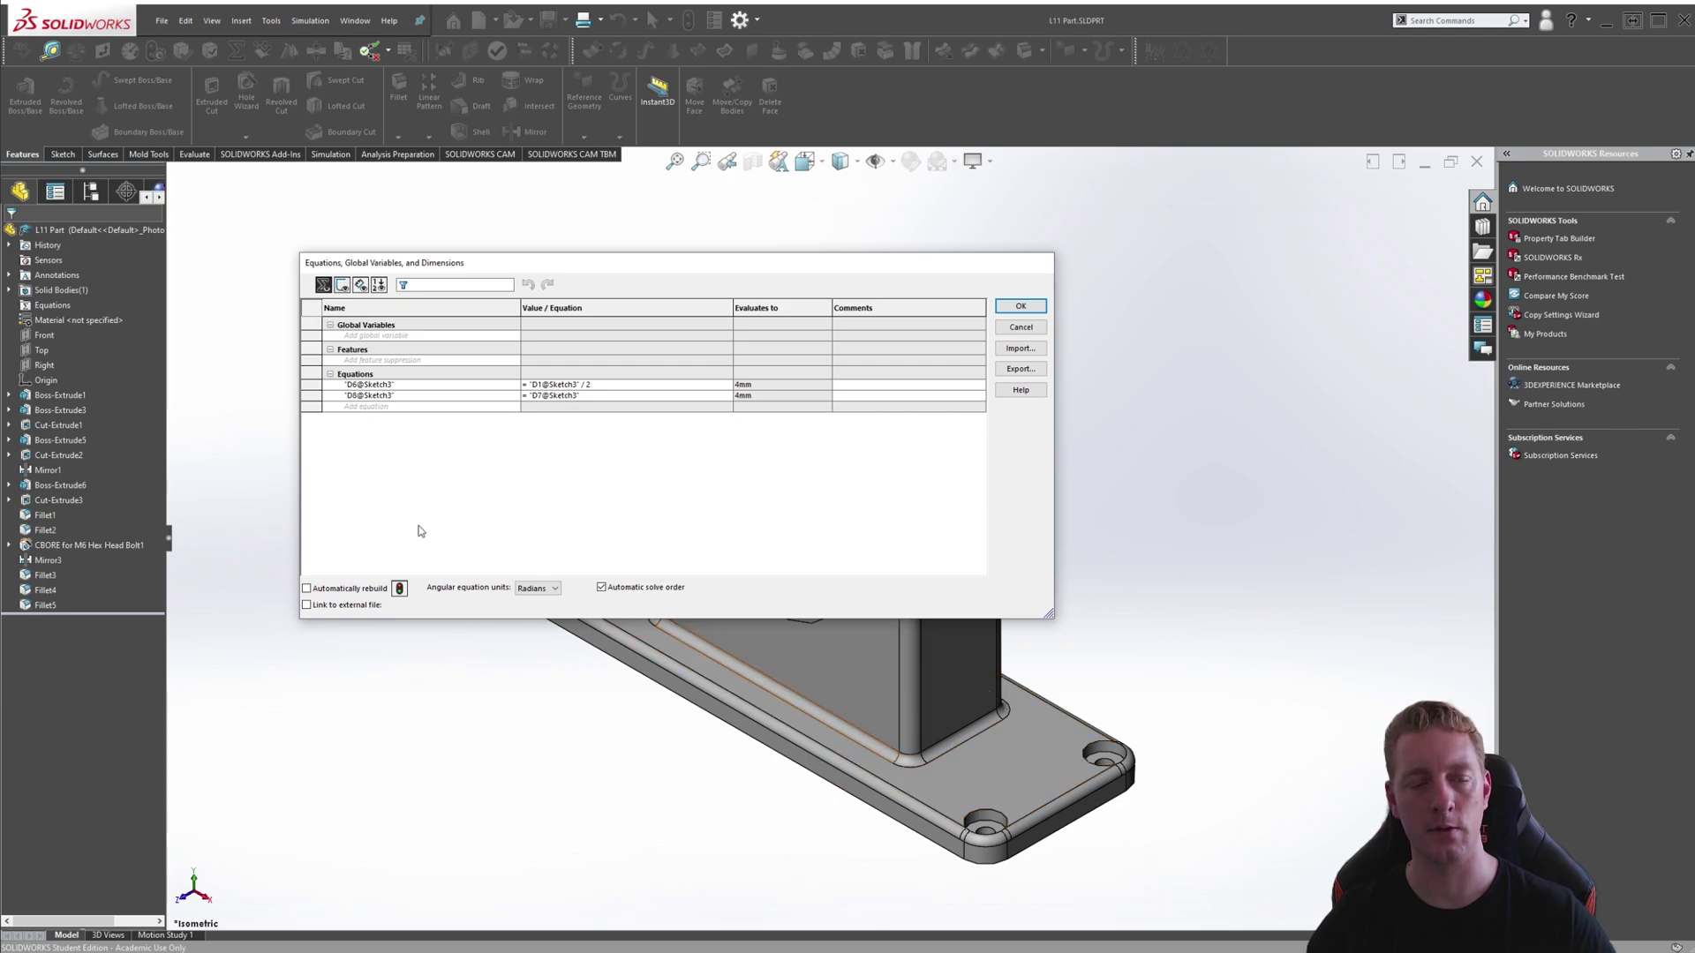
Create global variable 'SM Fillet' = 3 with comment 'Small fillet value' and click OK
click(353, 334)
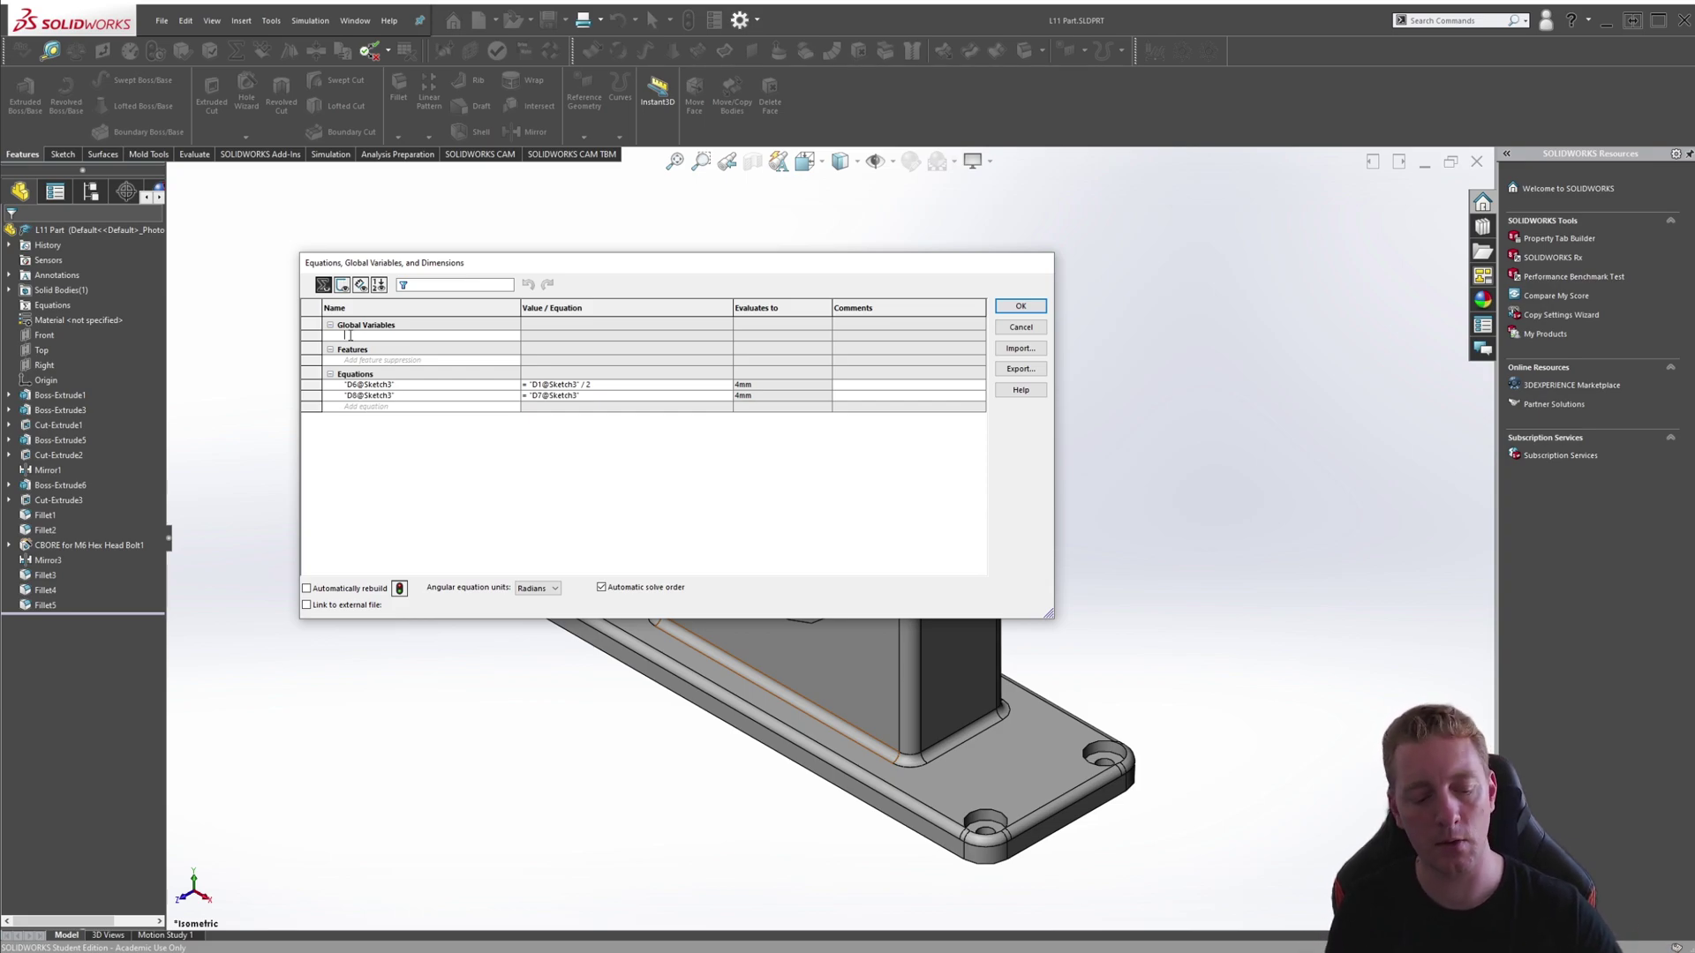
text(W)
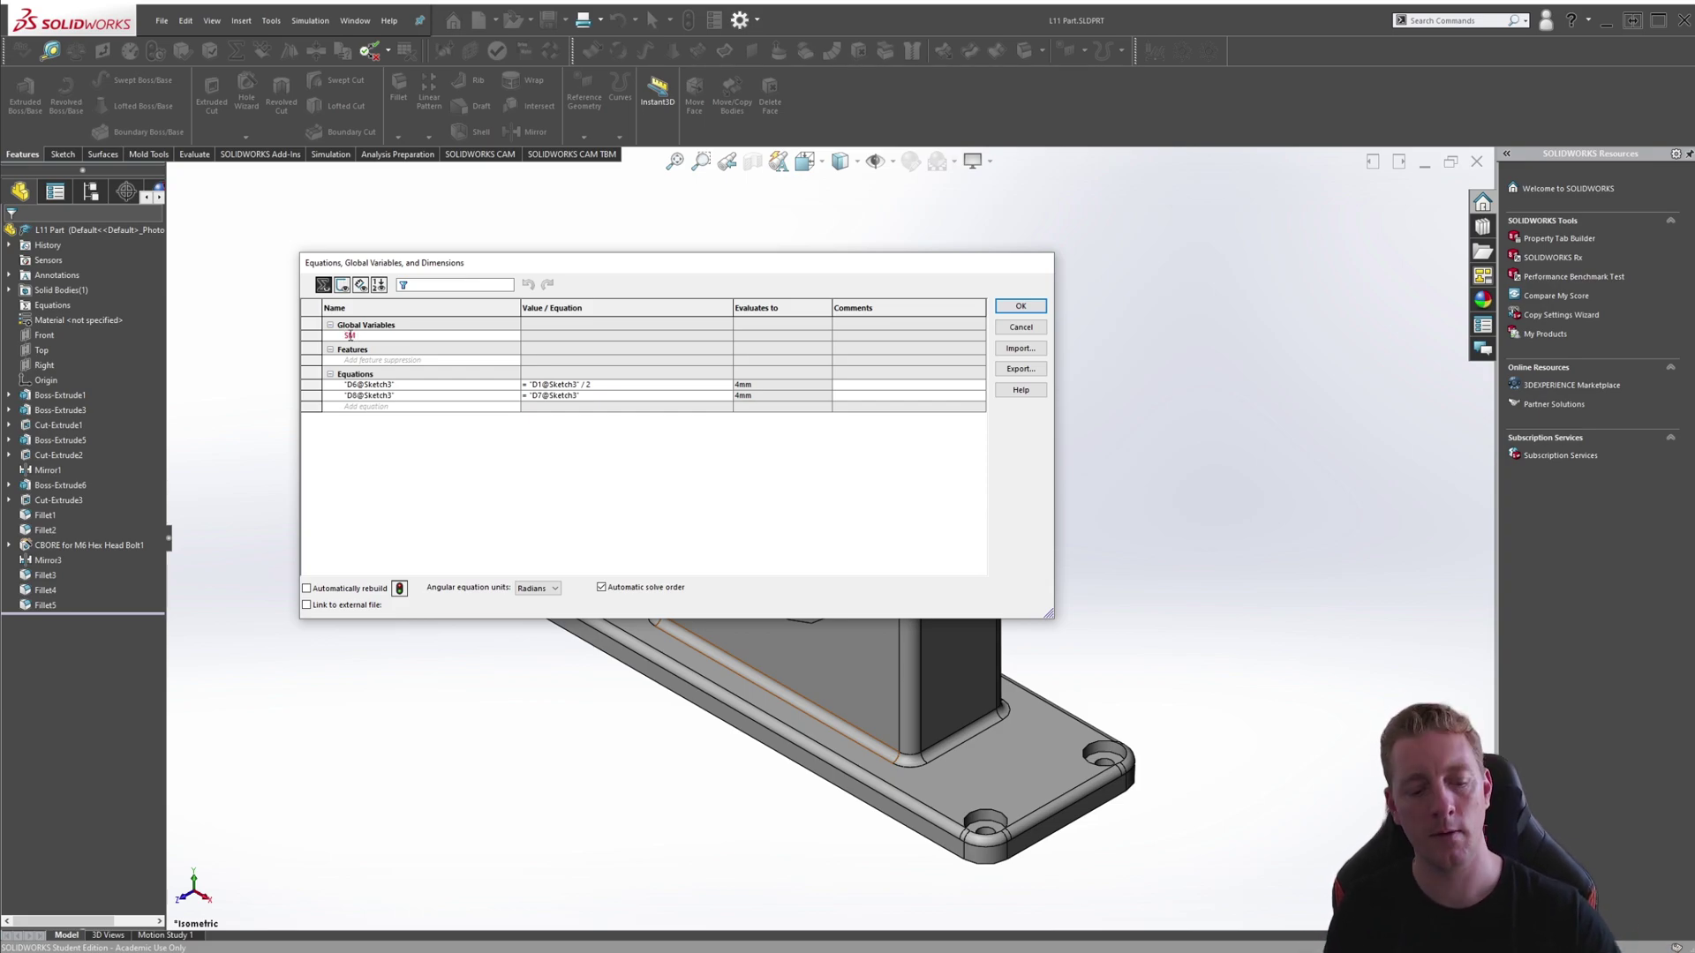
text(M Fillet)
key(Tab)
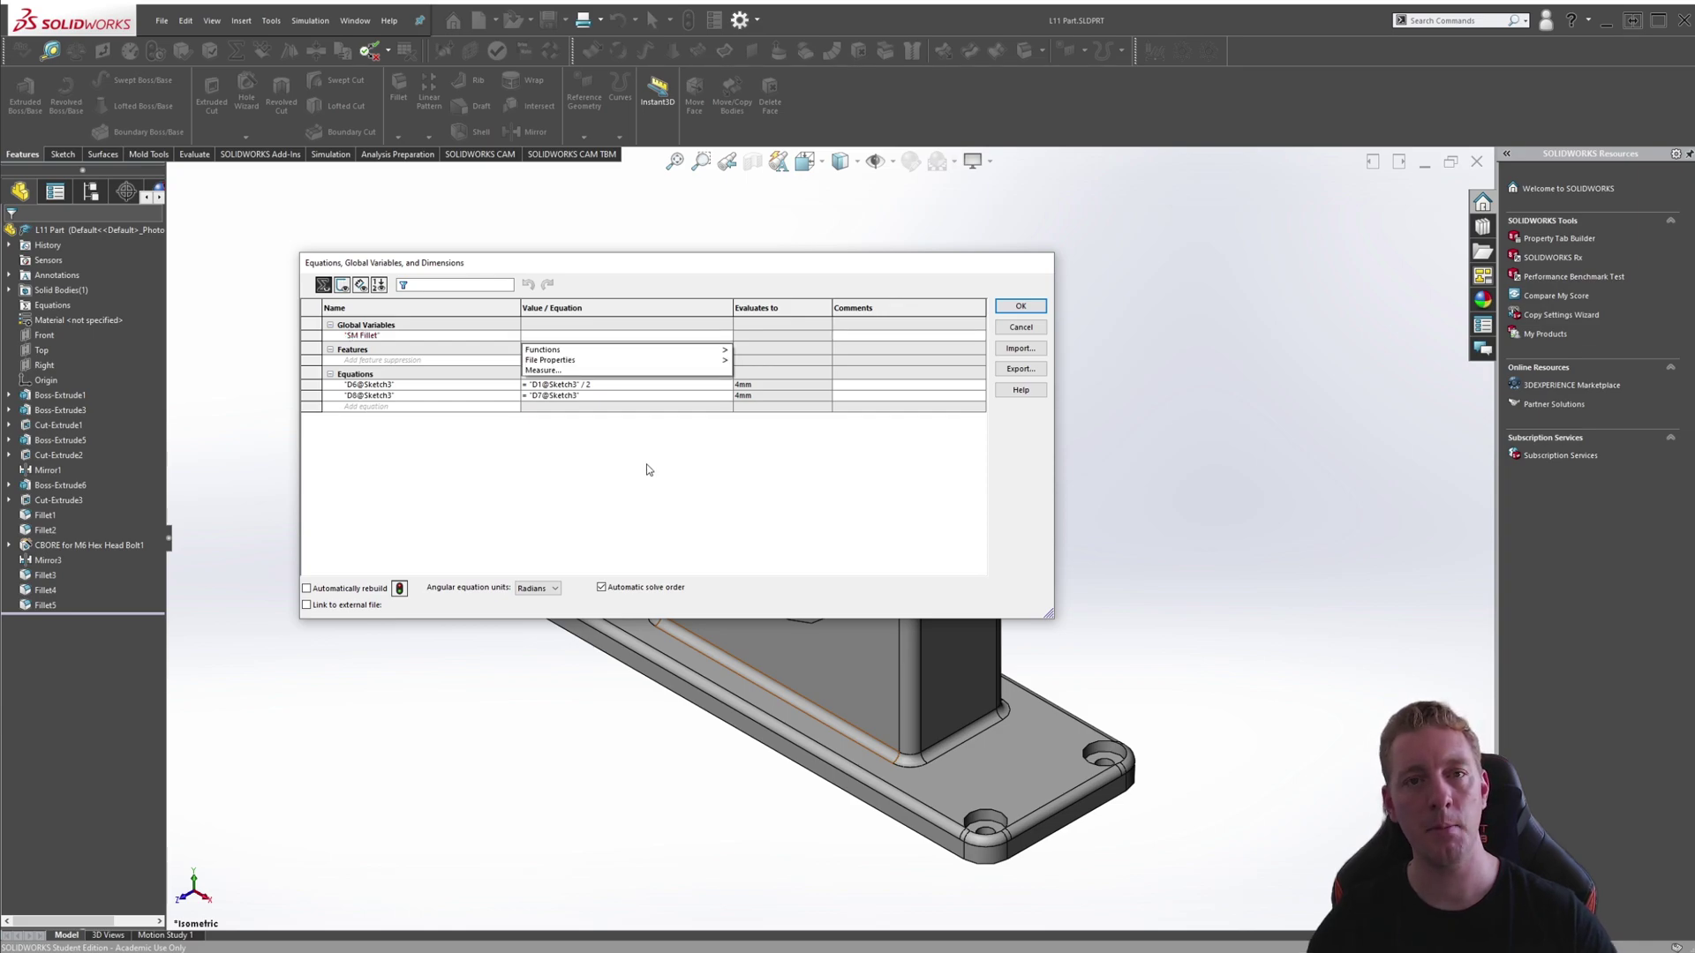
text(=)
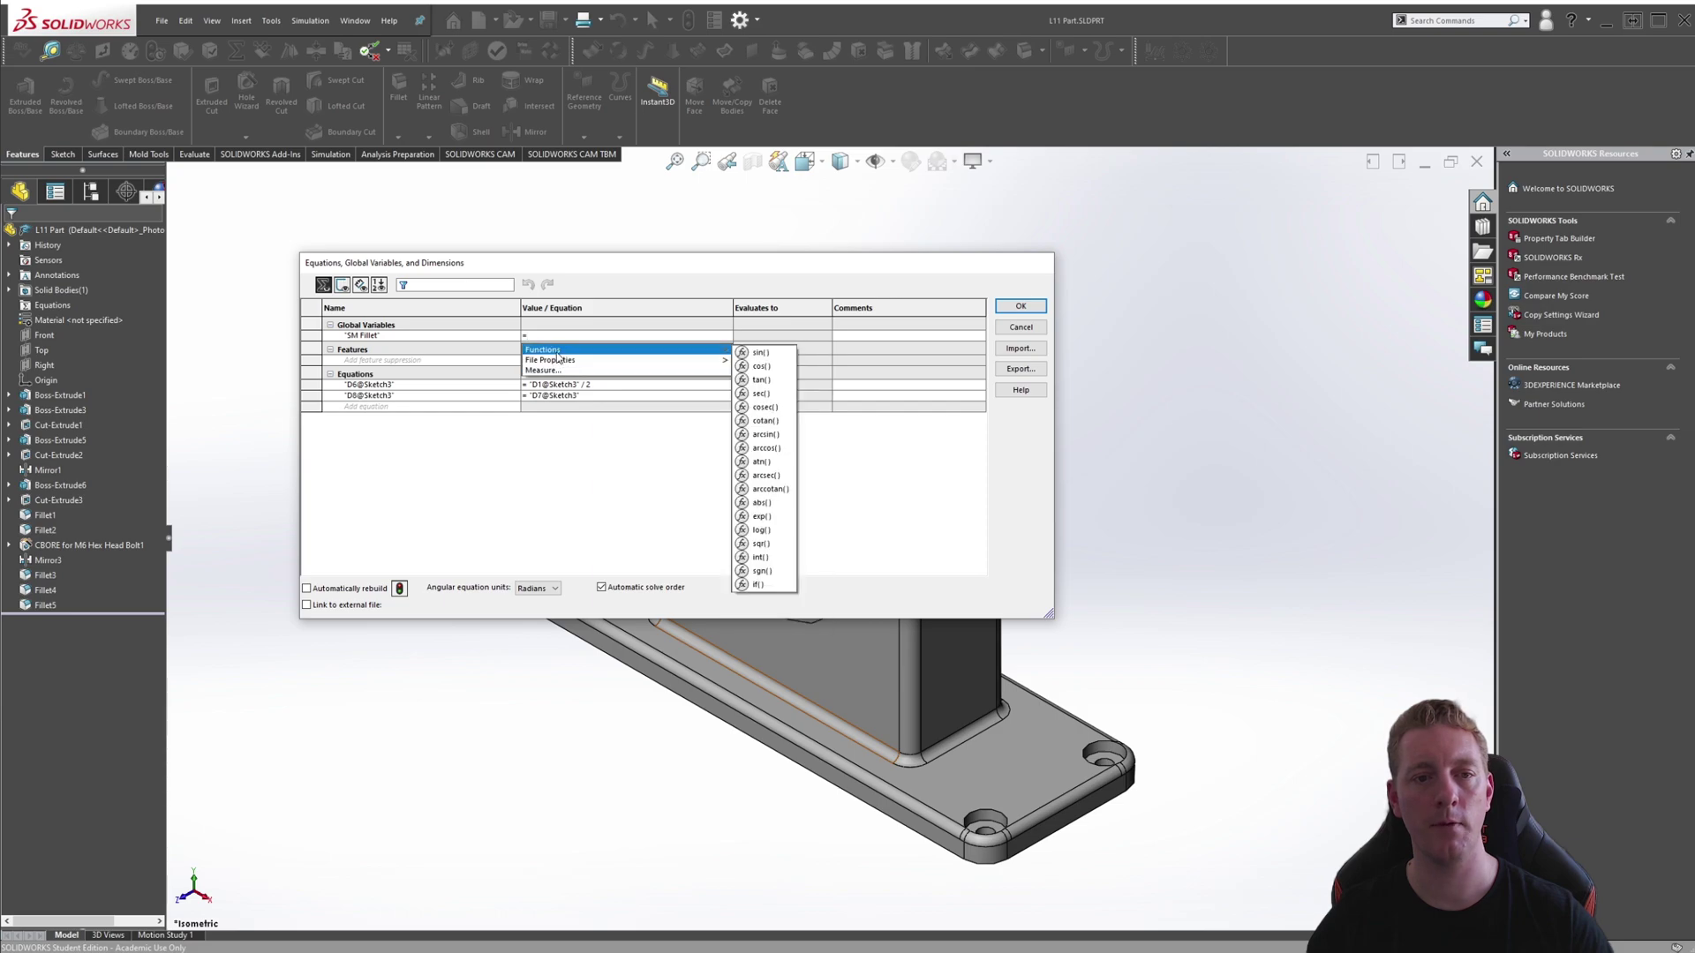
mouse_move(553, 361)
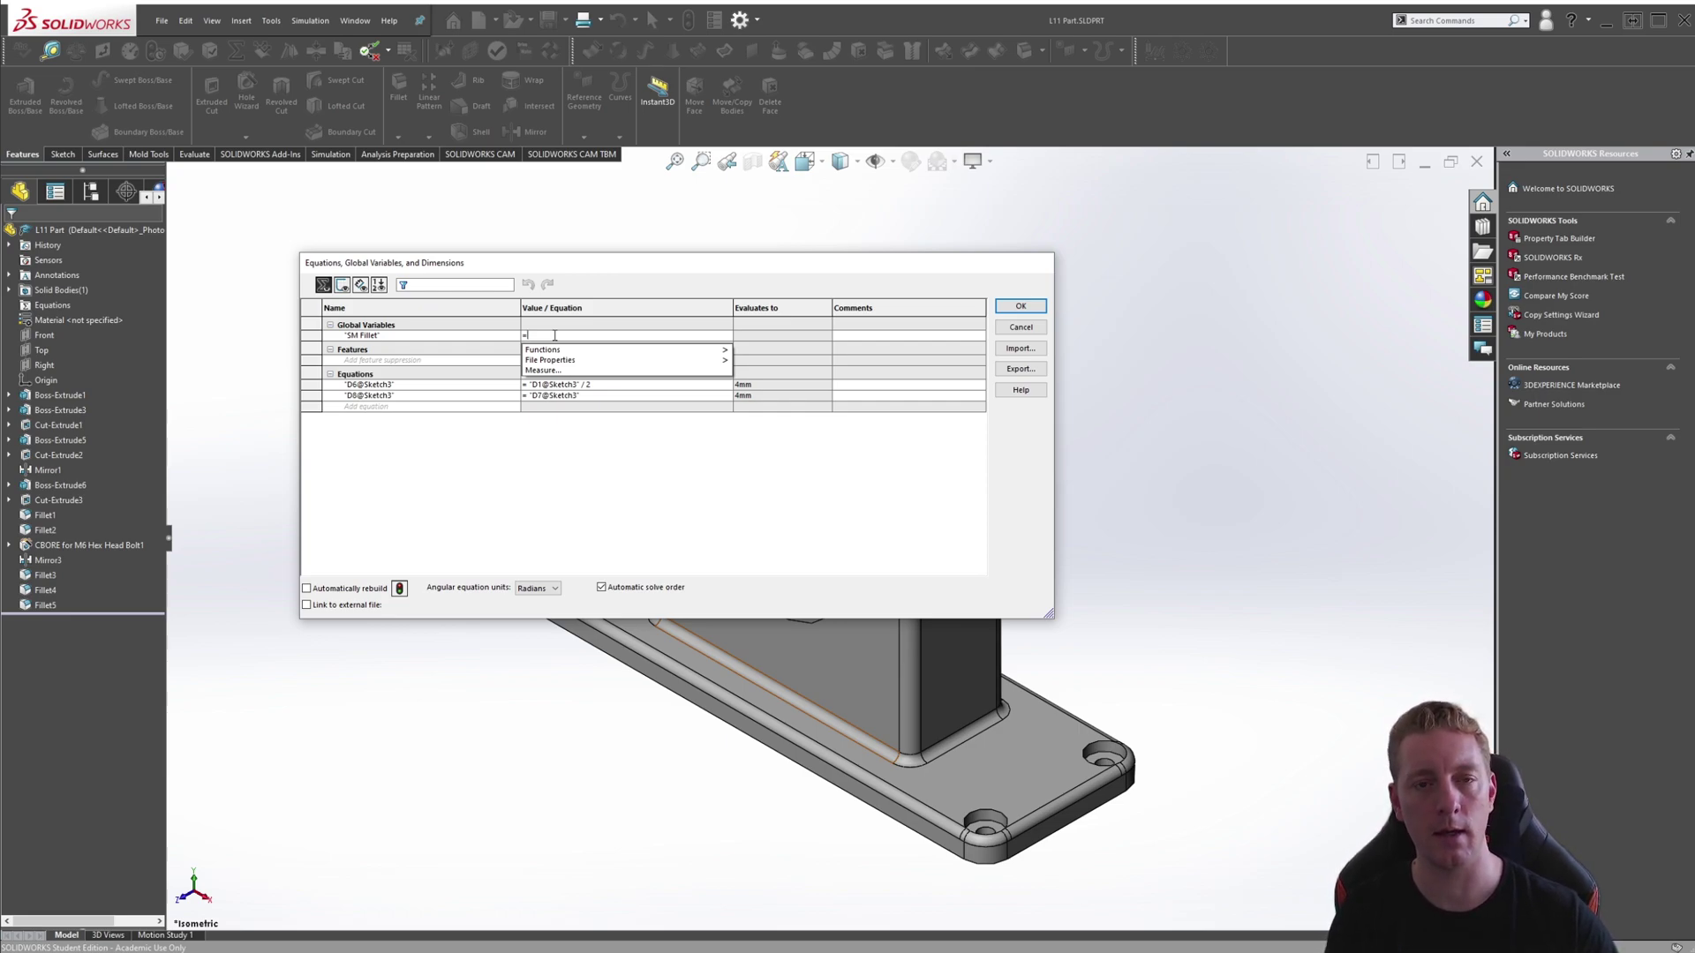
text(3)
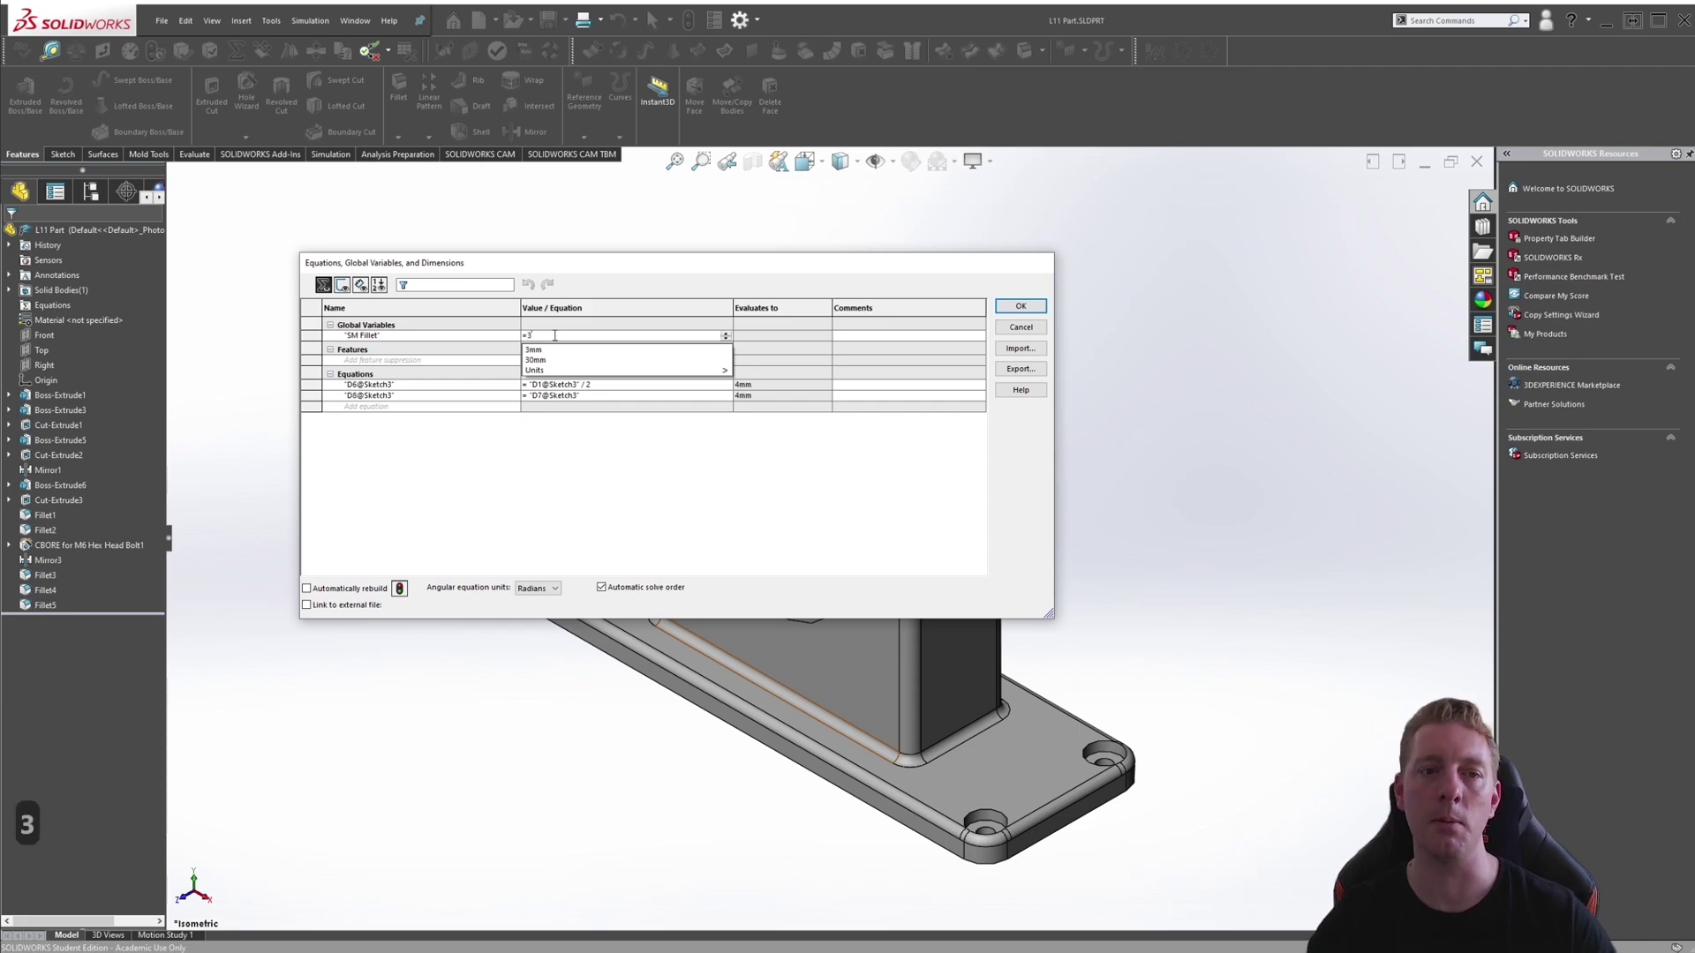
key(Tab)
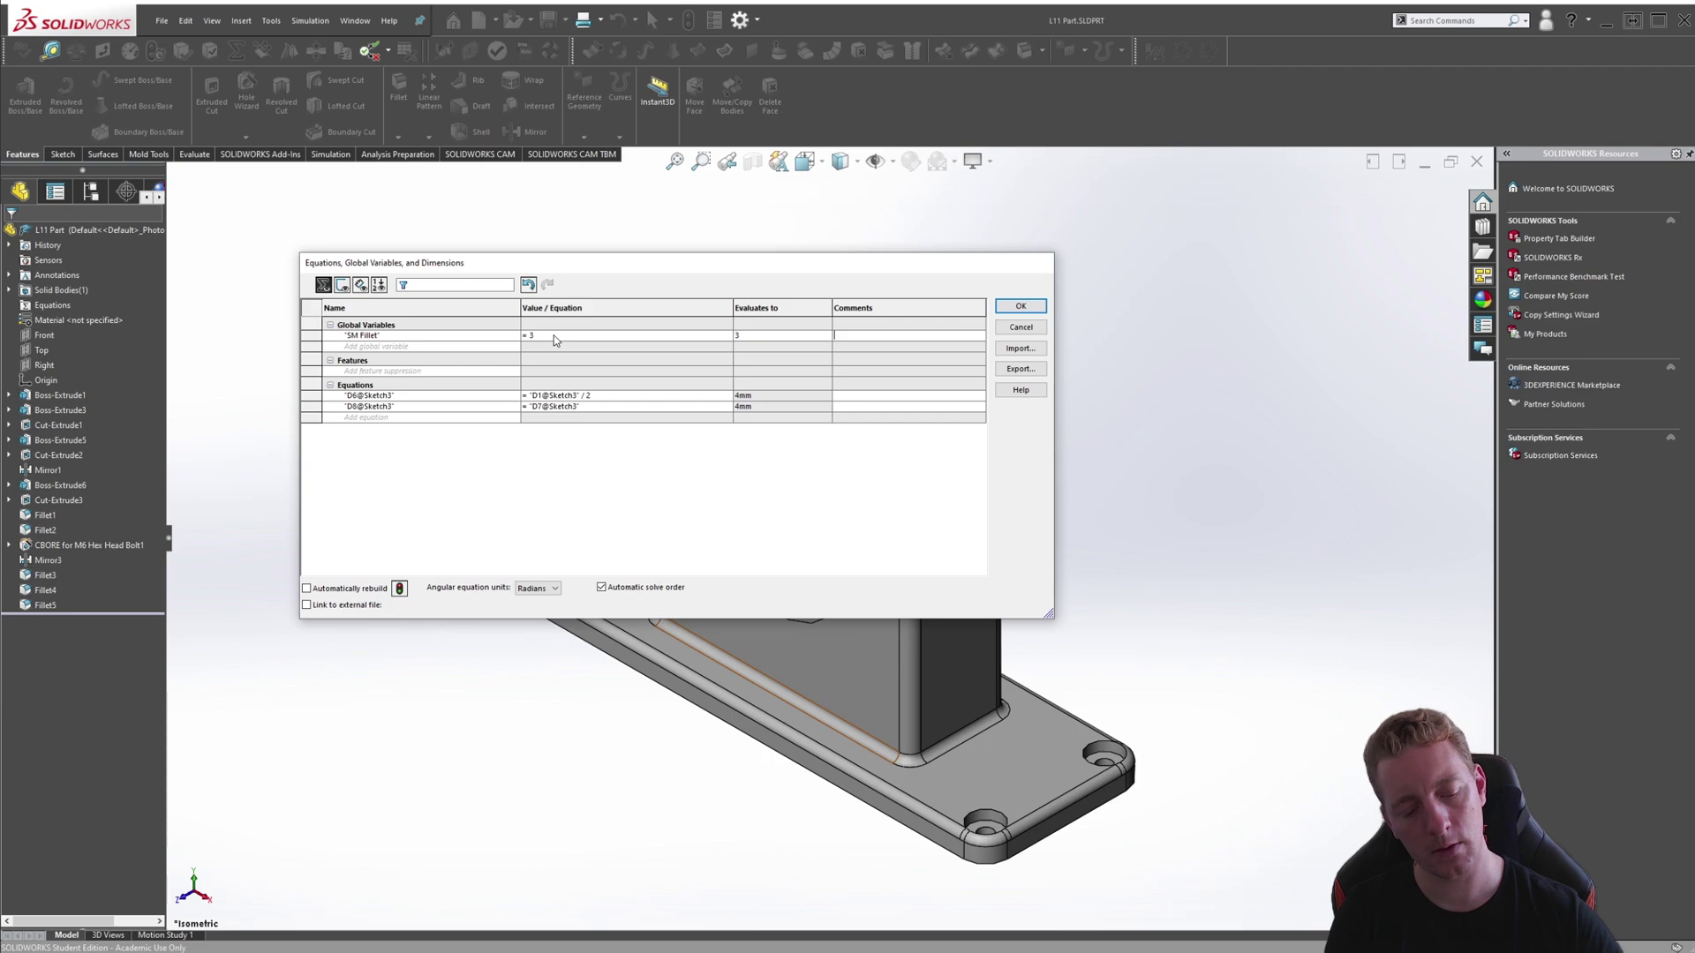
text(S)
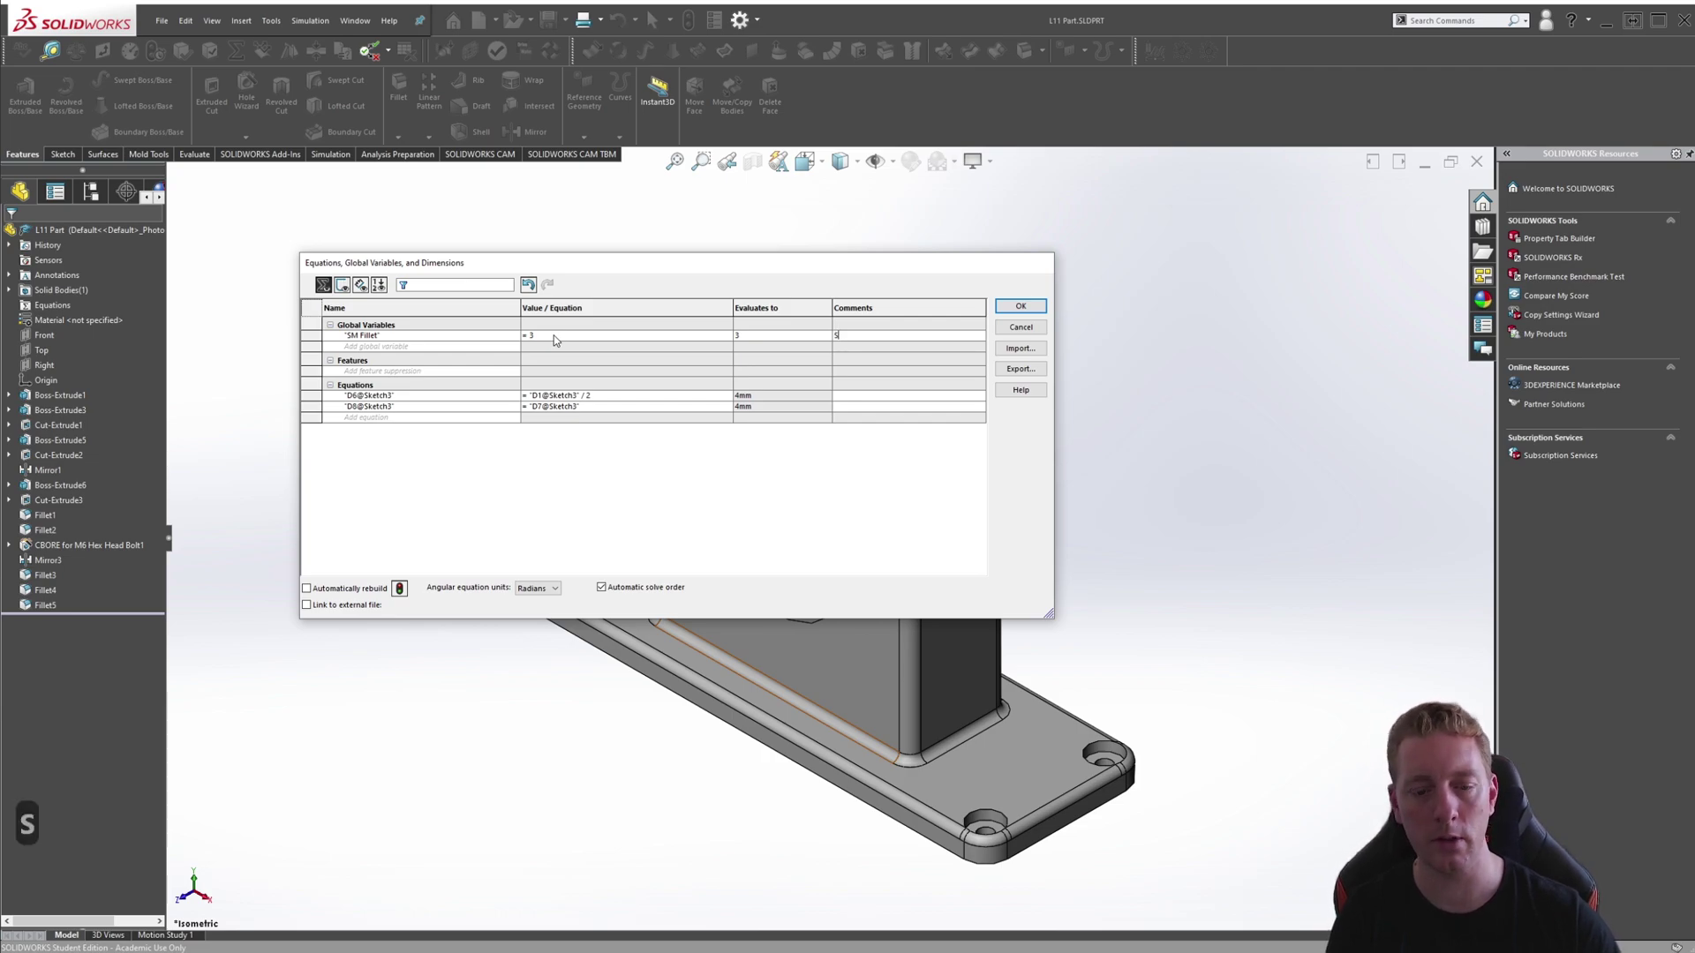
text(mall fil)
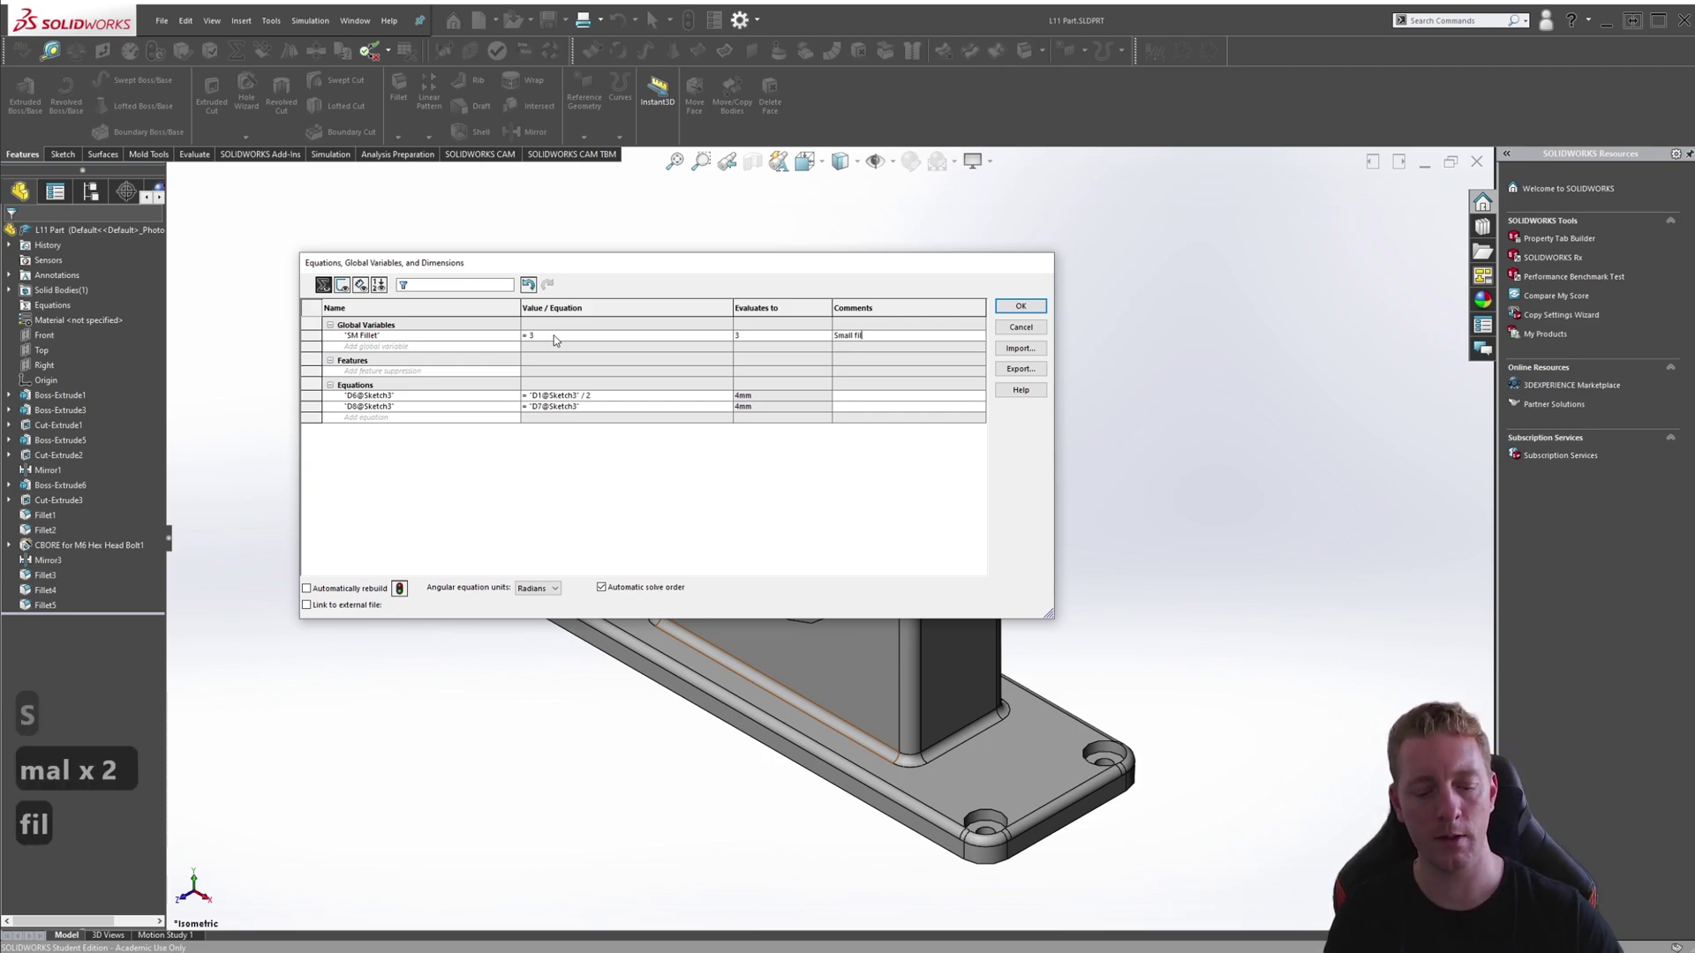
text(let value)
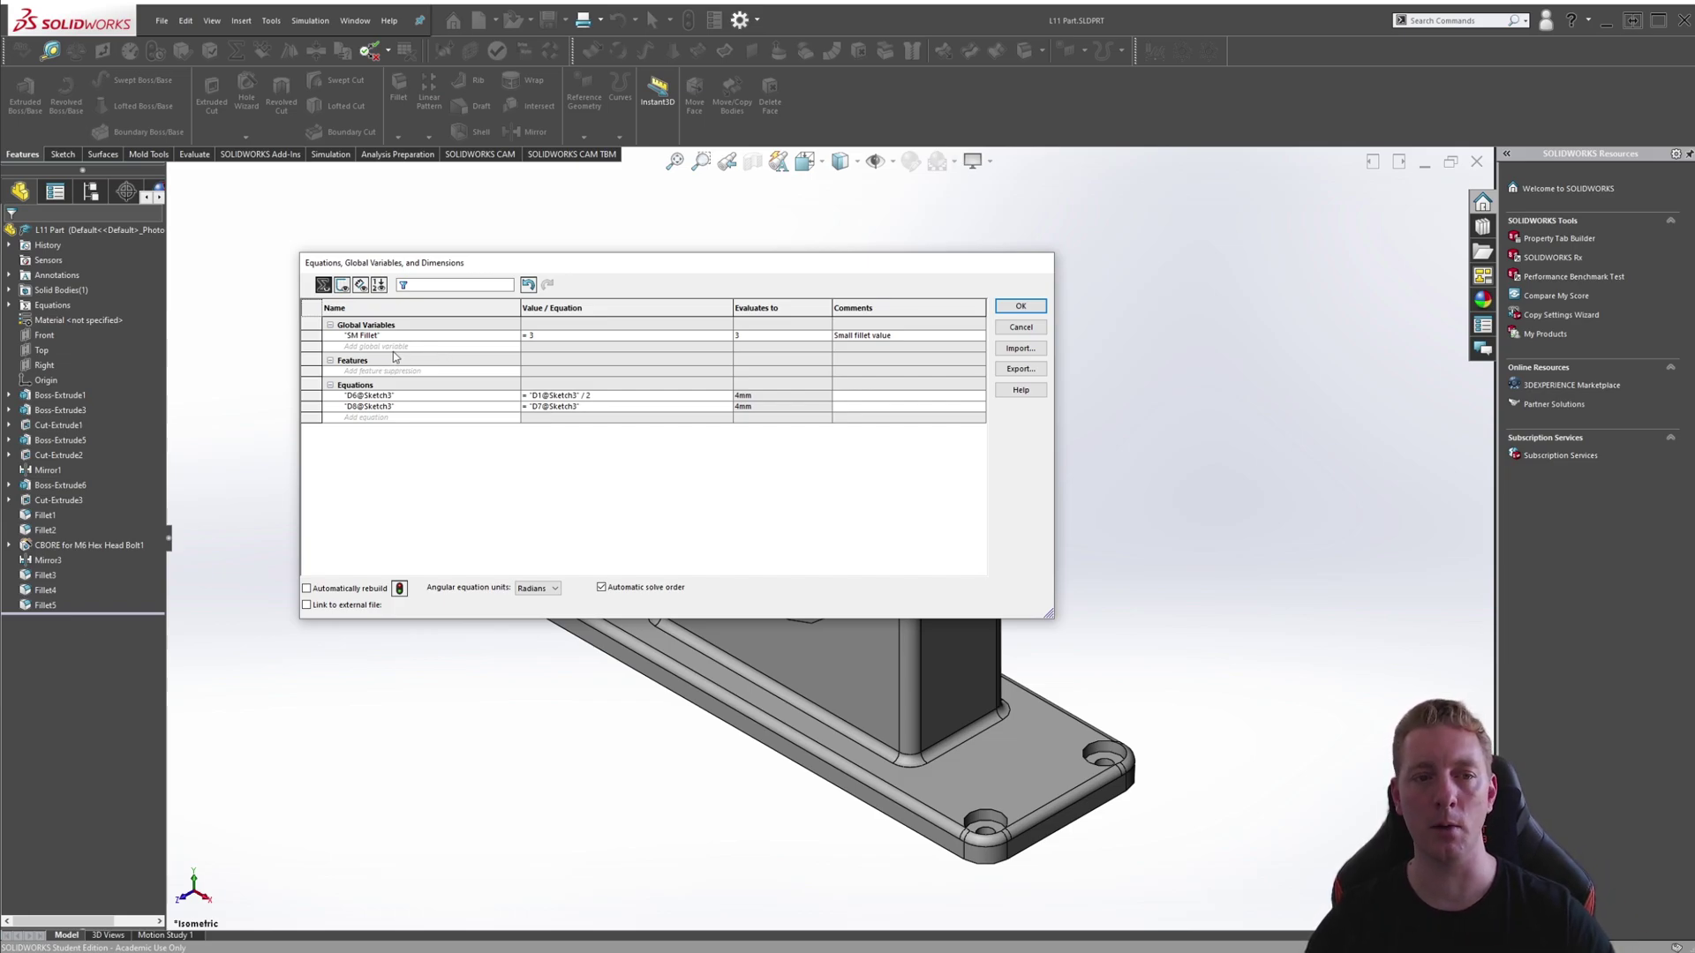
click(1017, 308)
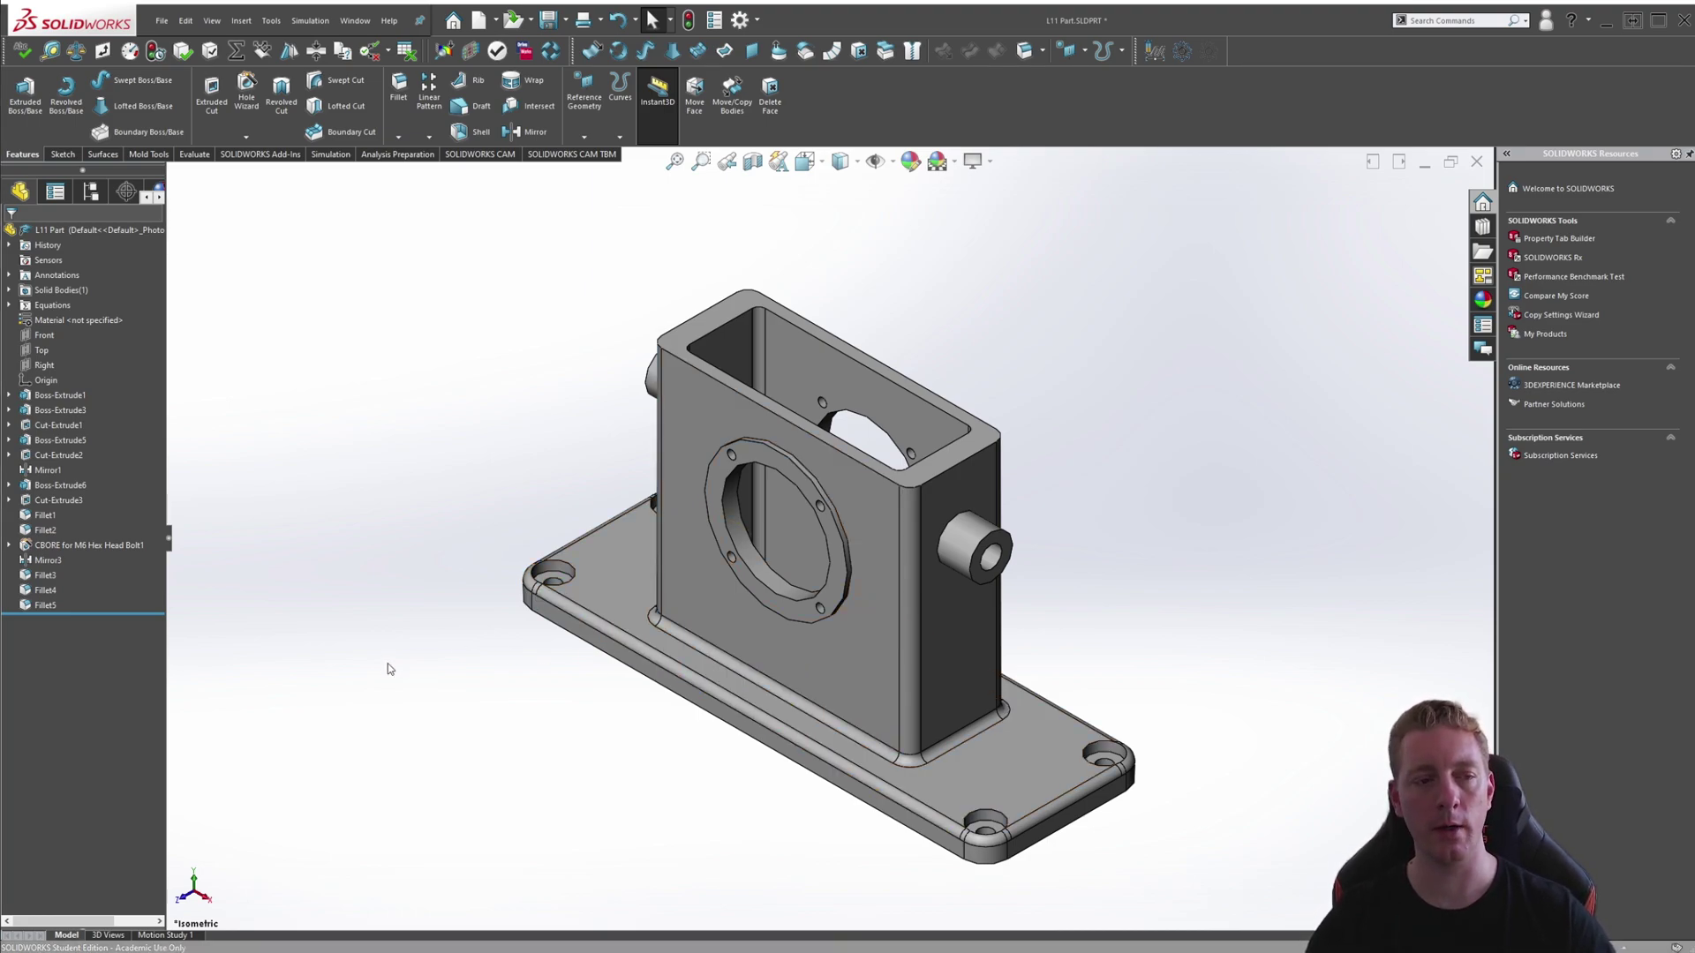
Select Fillet3 and move its R3.00 radius label off the base plate
click(35, 575)
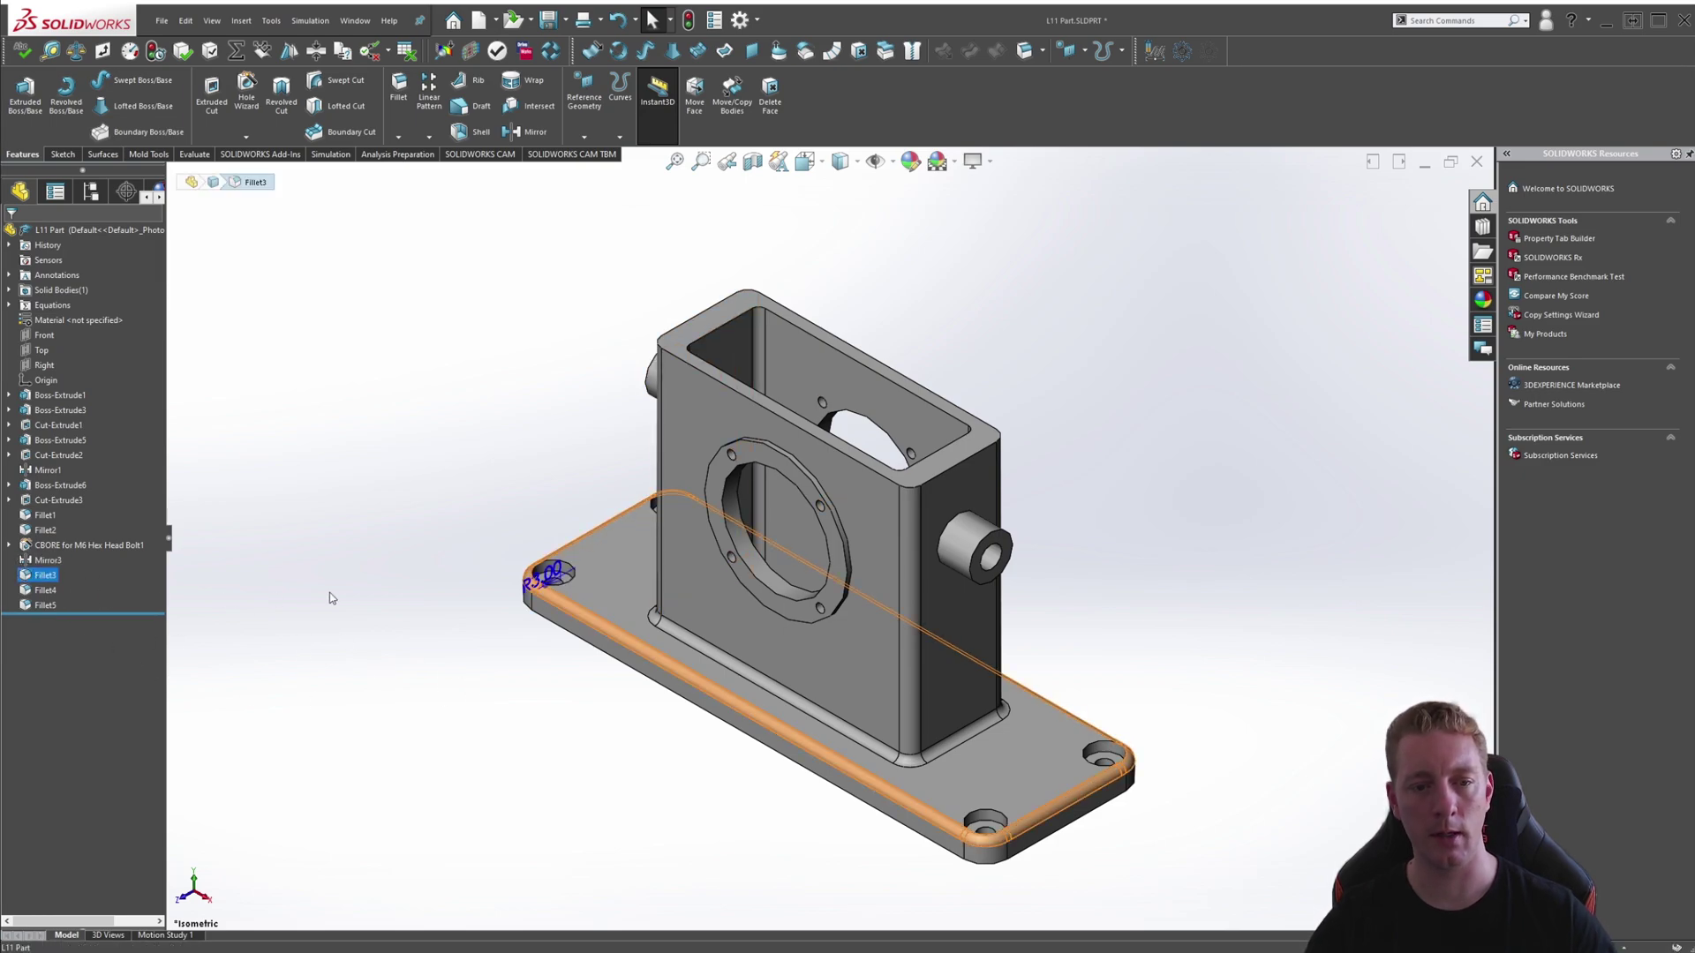
drag(548, 575, 474, 578)
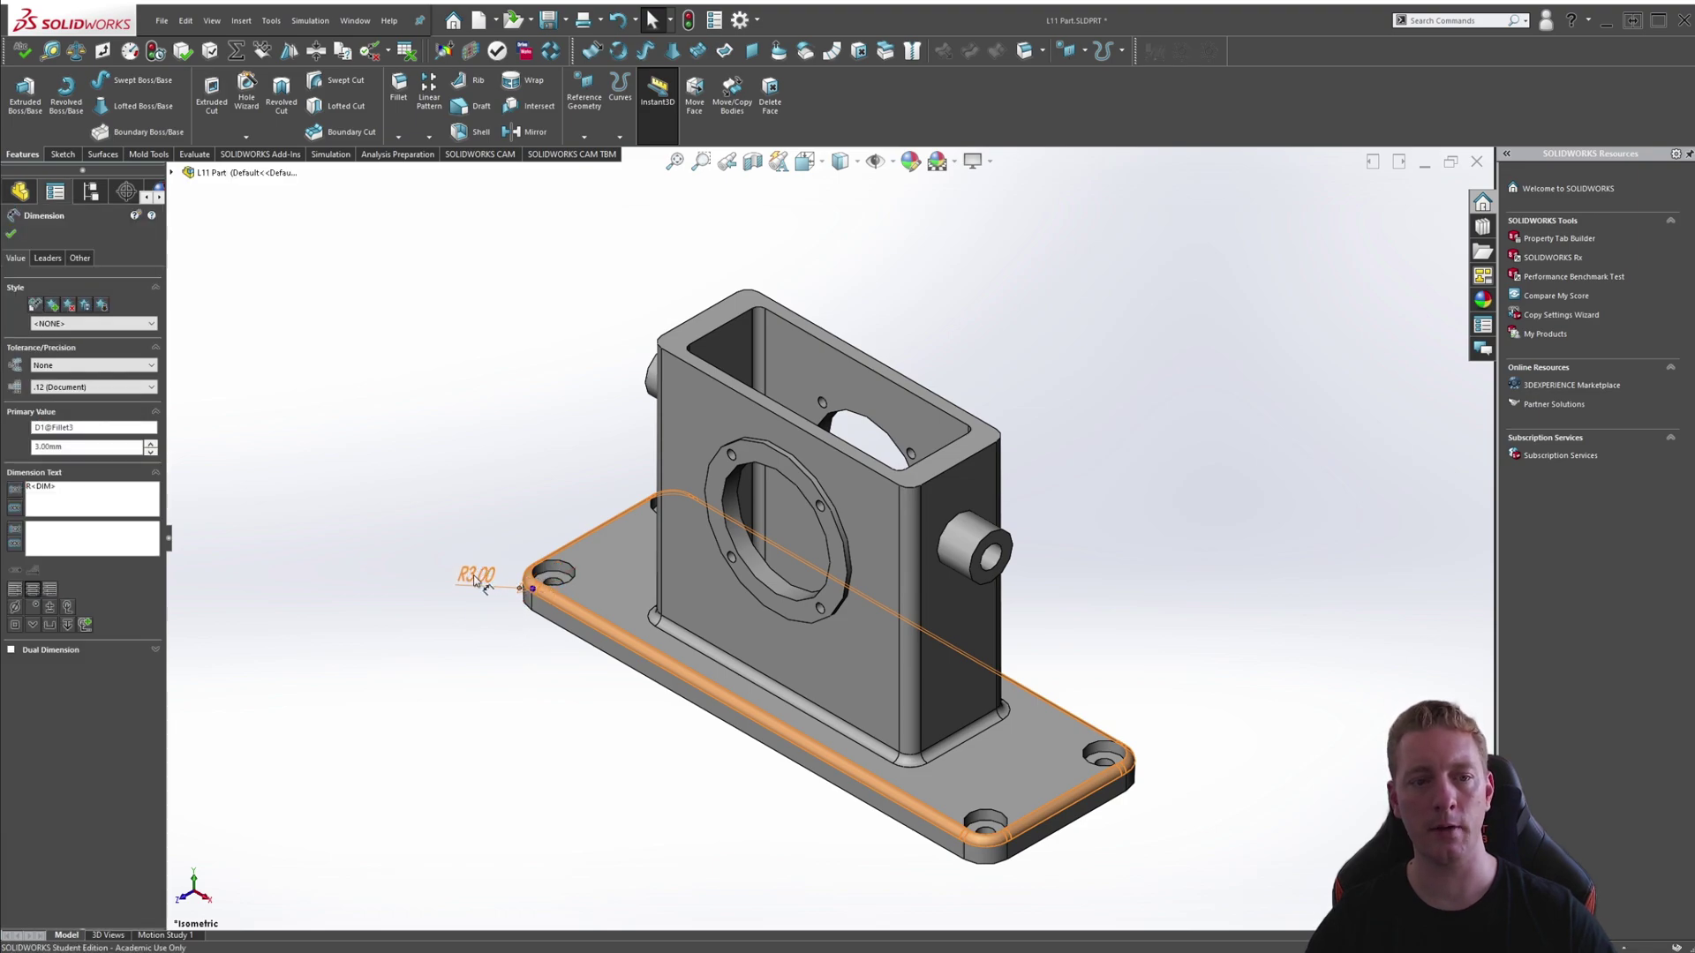
key(Escape)
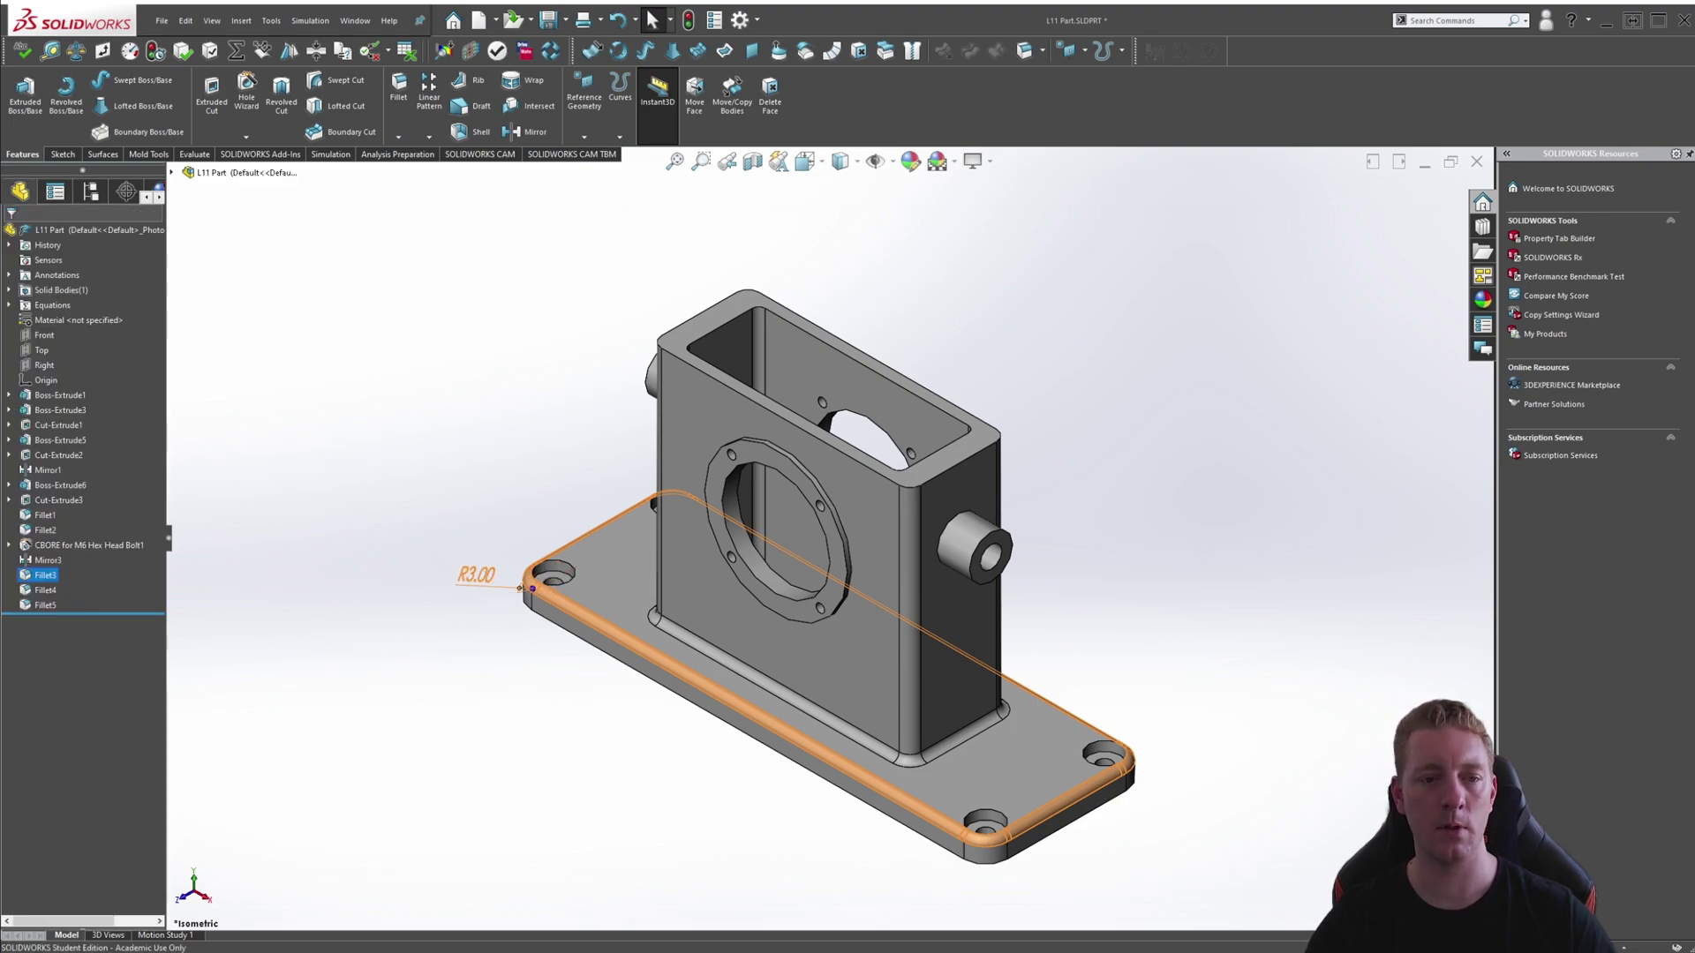
Set the base fillet's R3.00 radius to equal the SM Fillet global variable
double_click(476, 576)
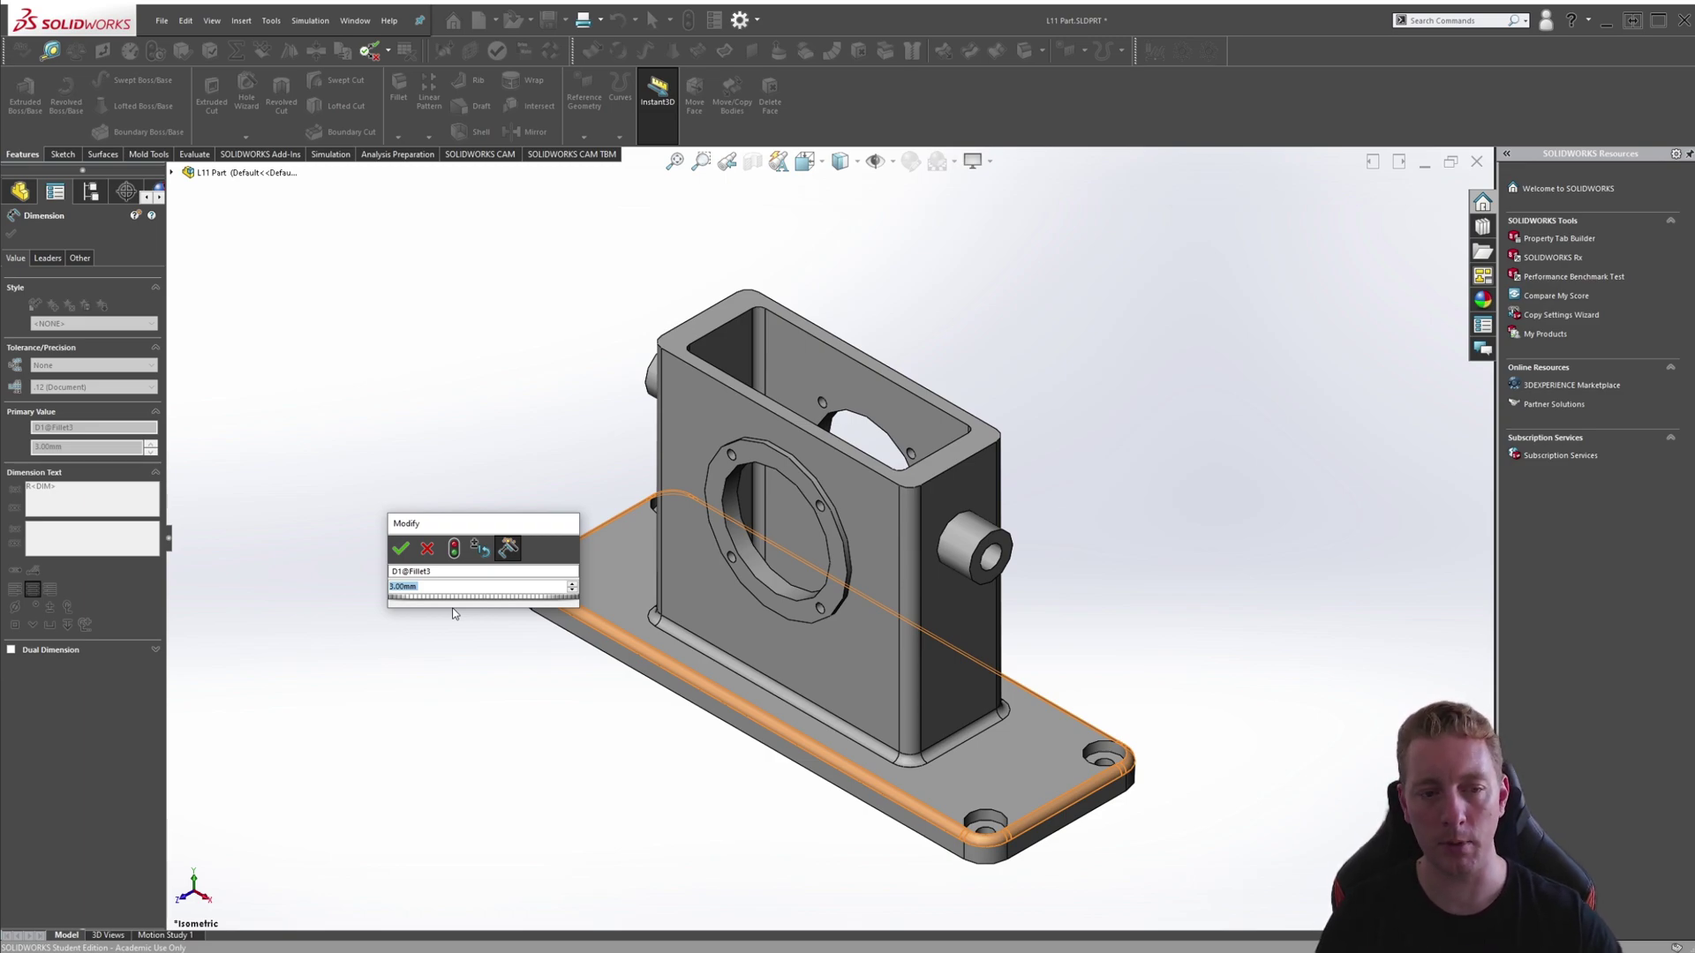
text(=)
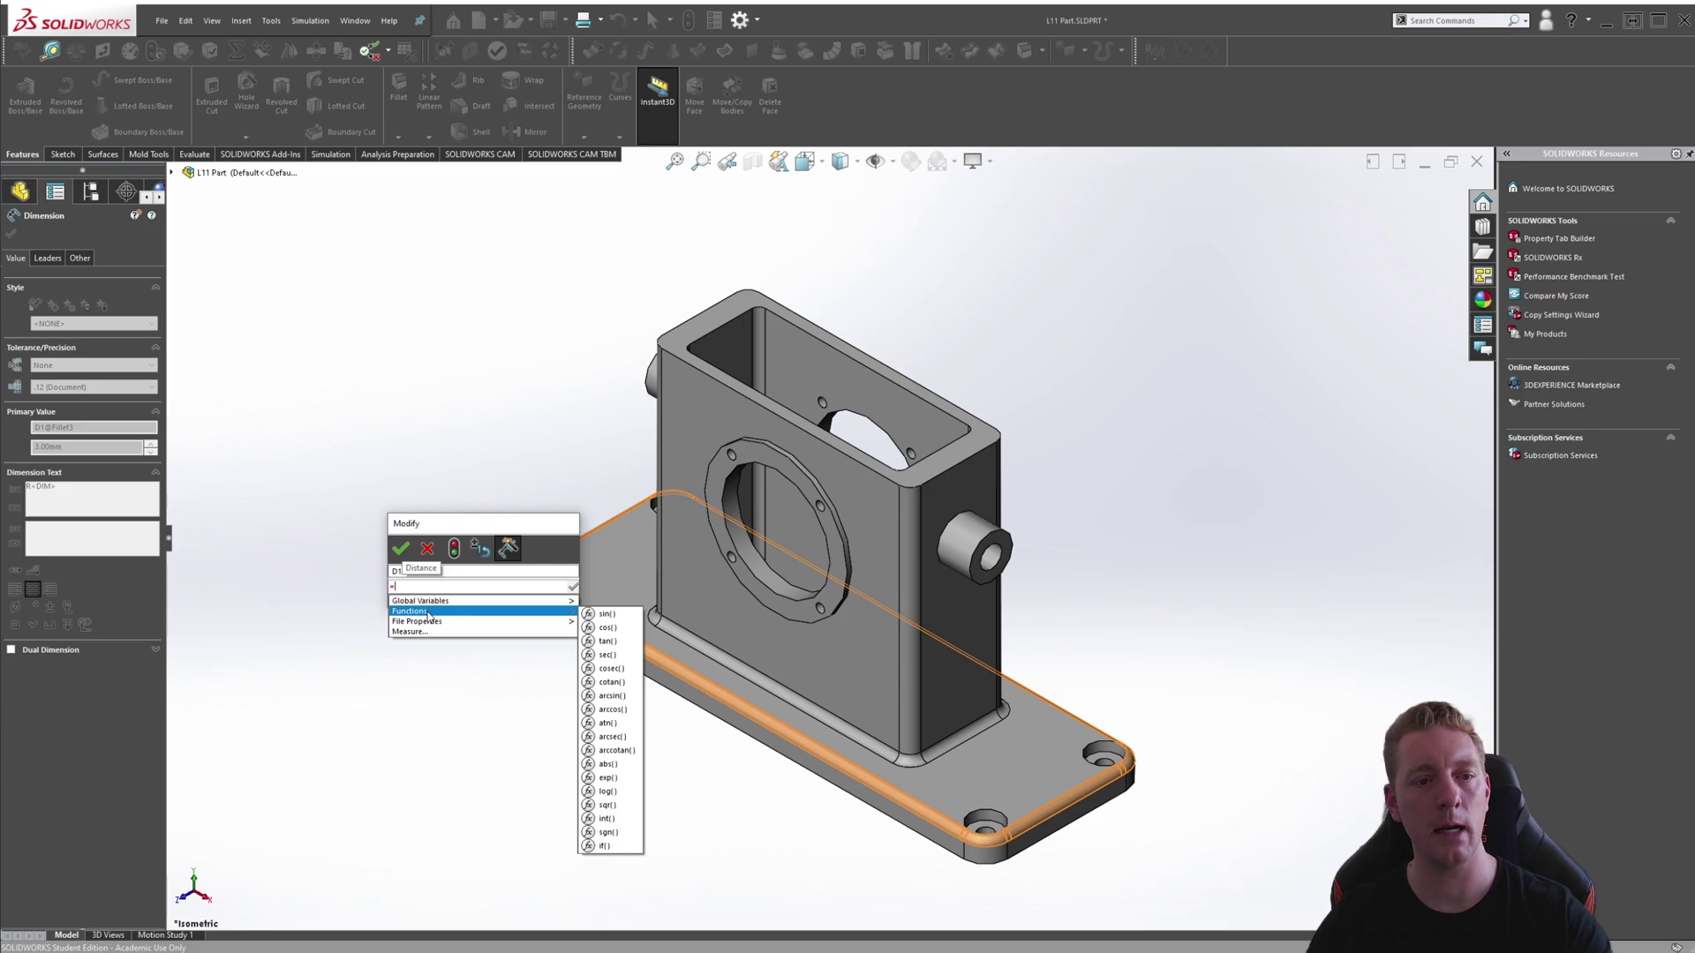
mouse_move(430, 605)
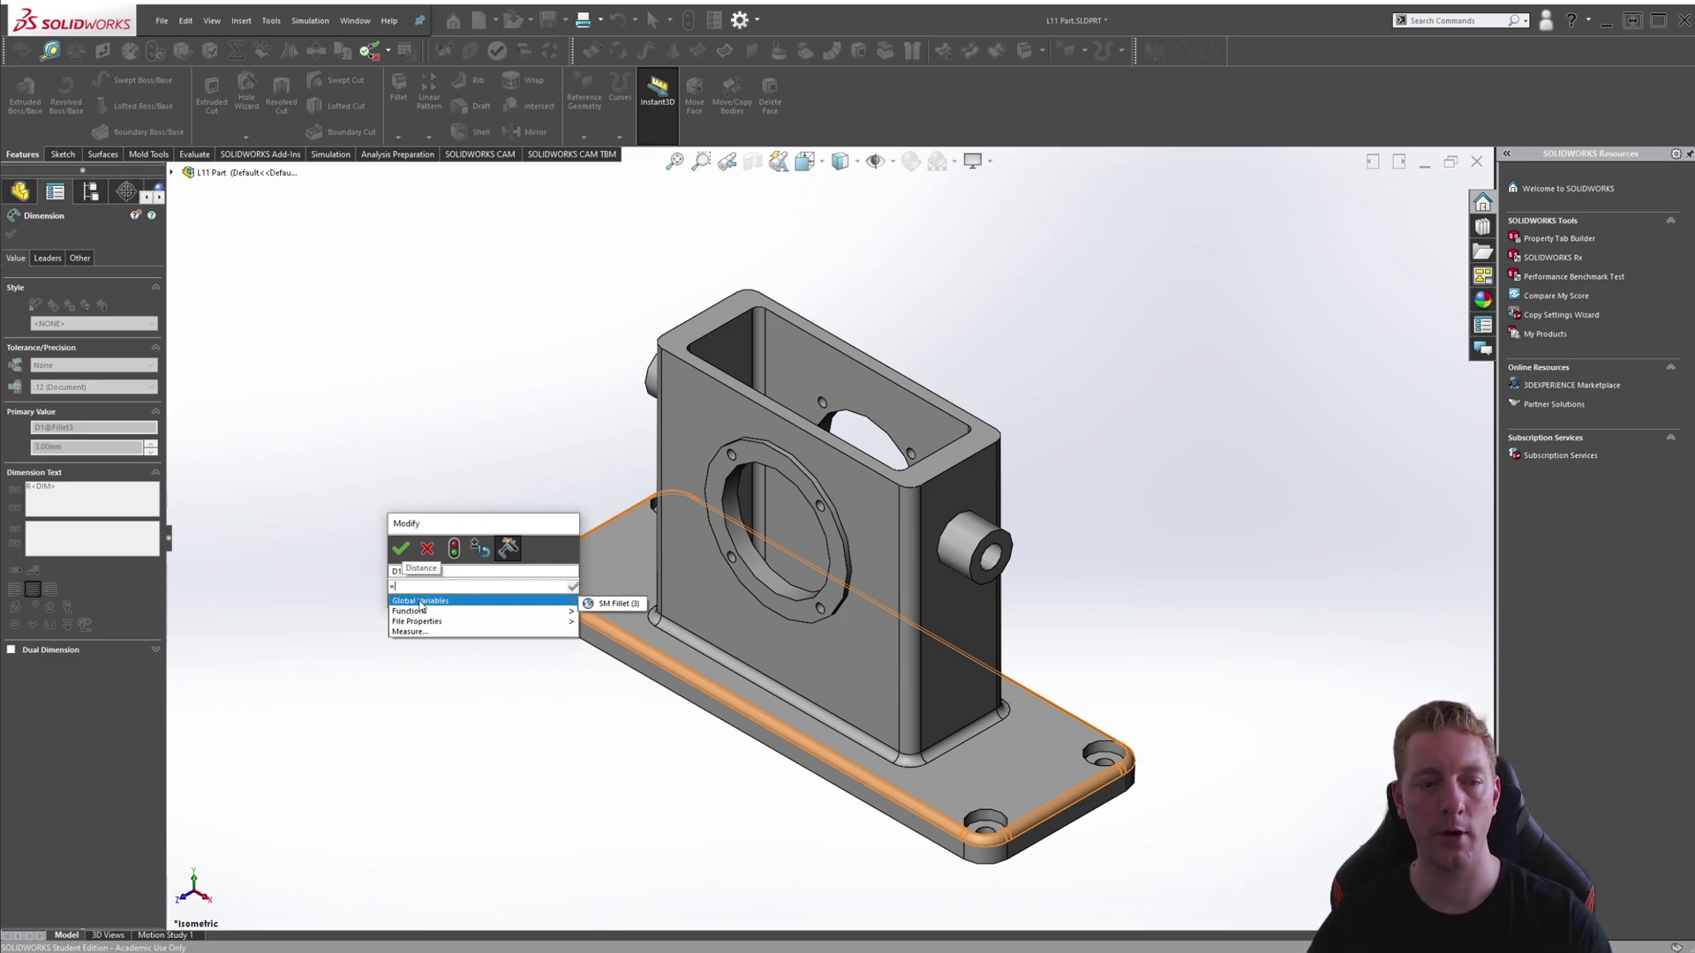
mouse_move(564, 611)
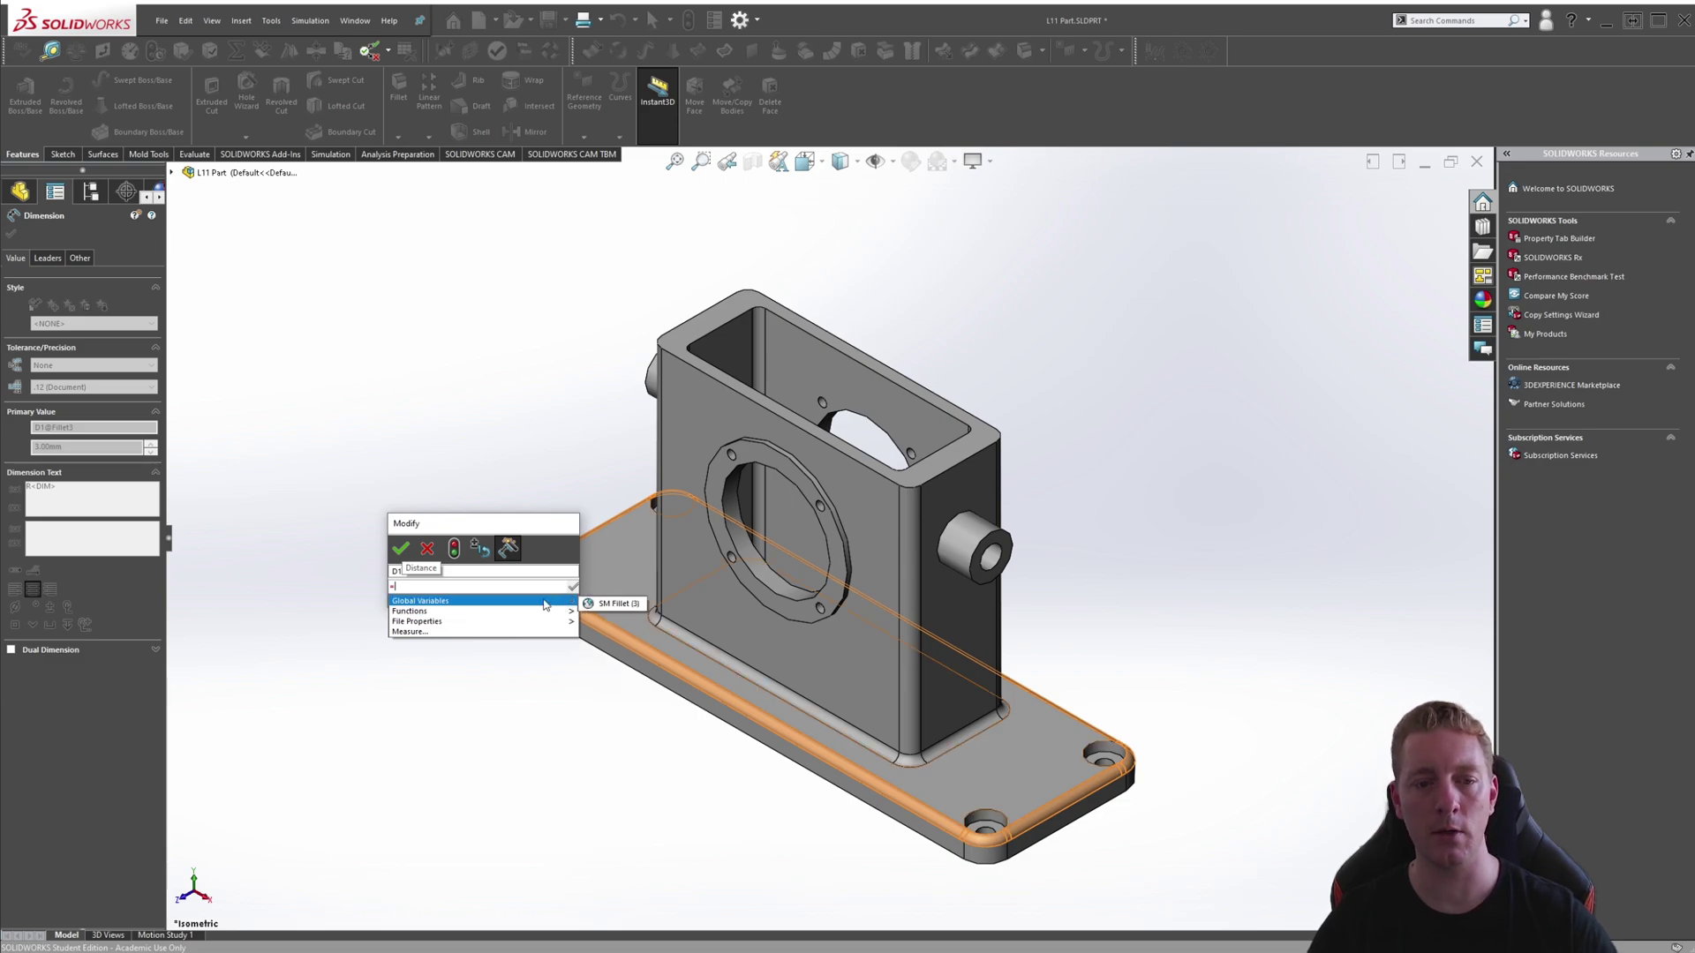
click(615, 607)
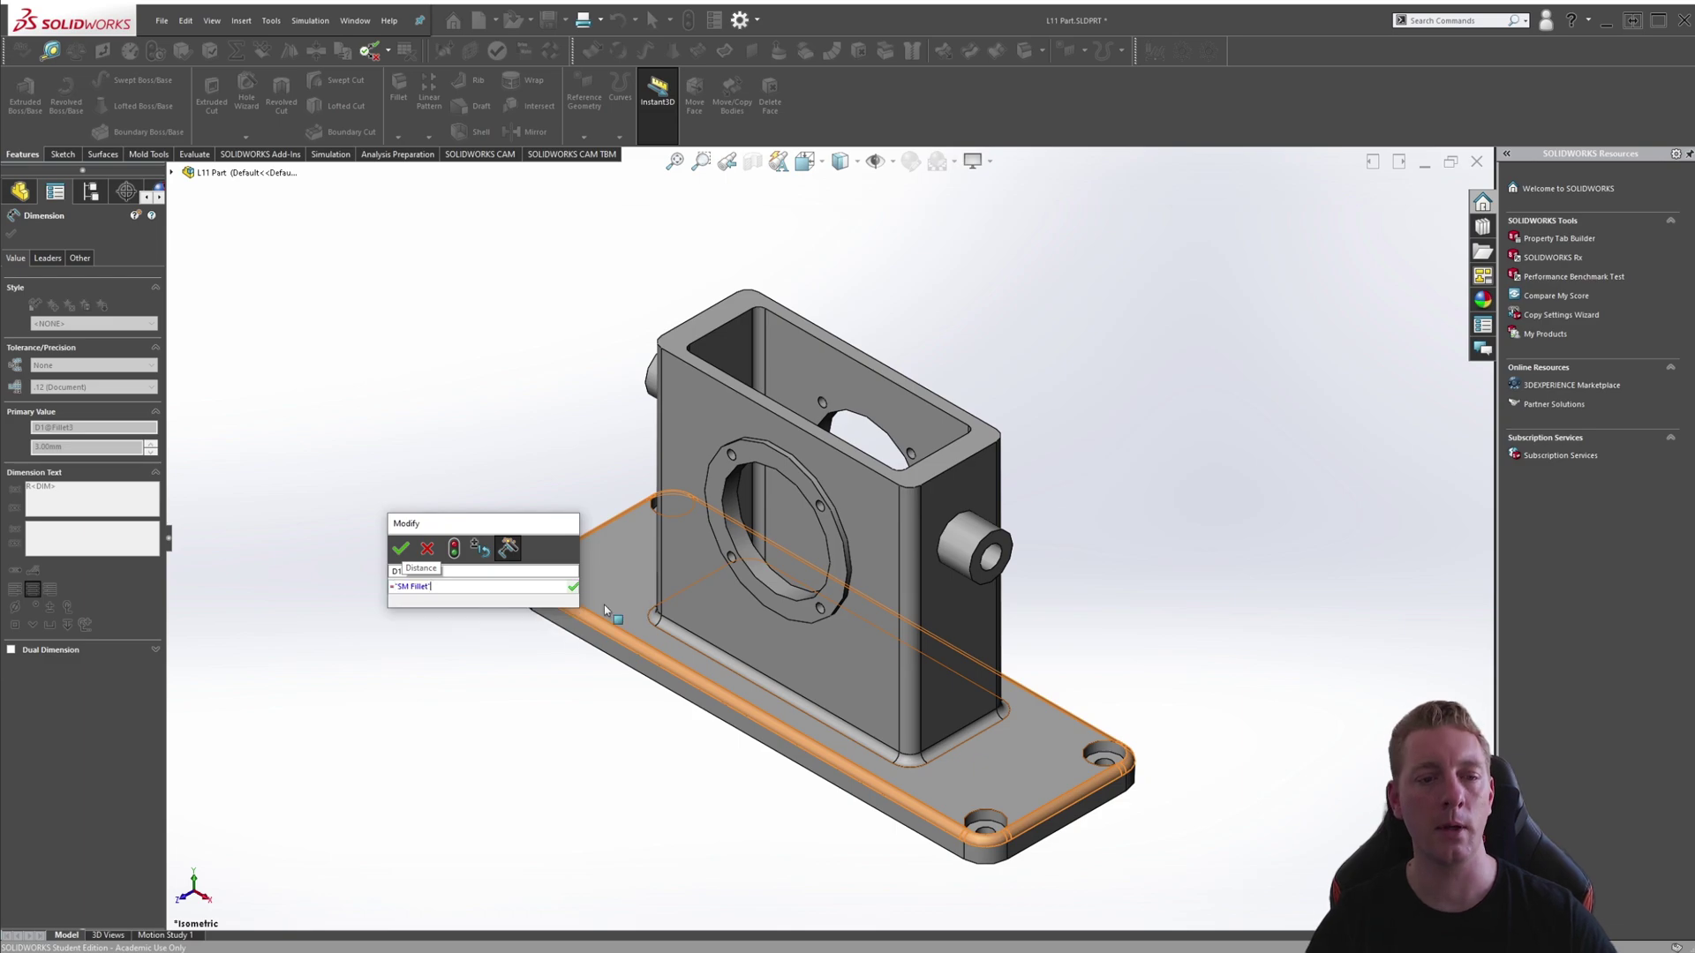
click(402, 551)
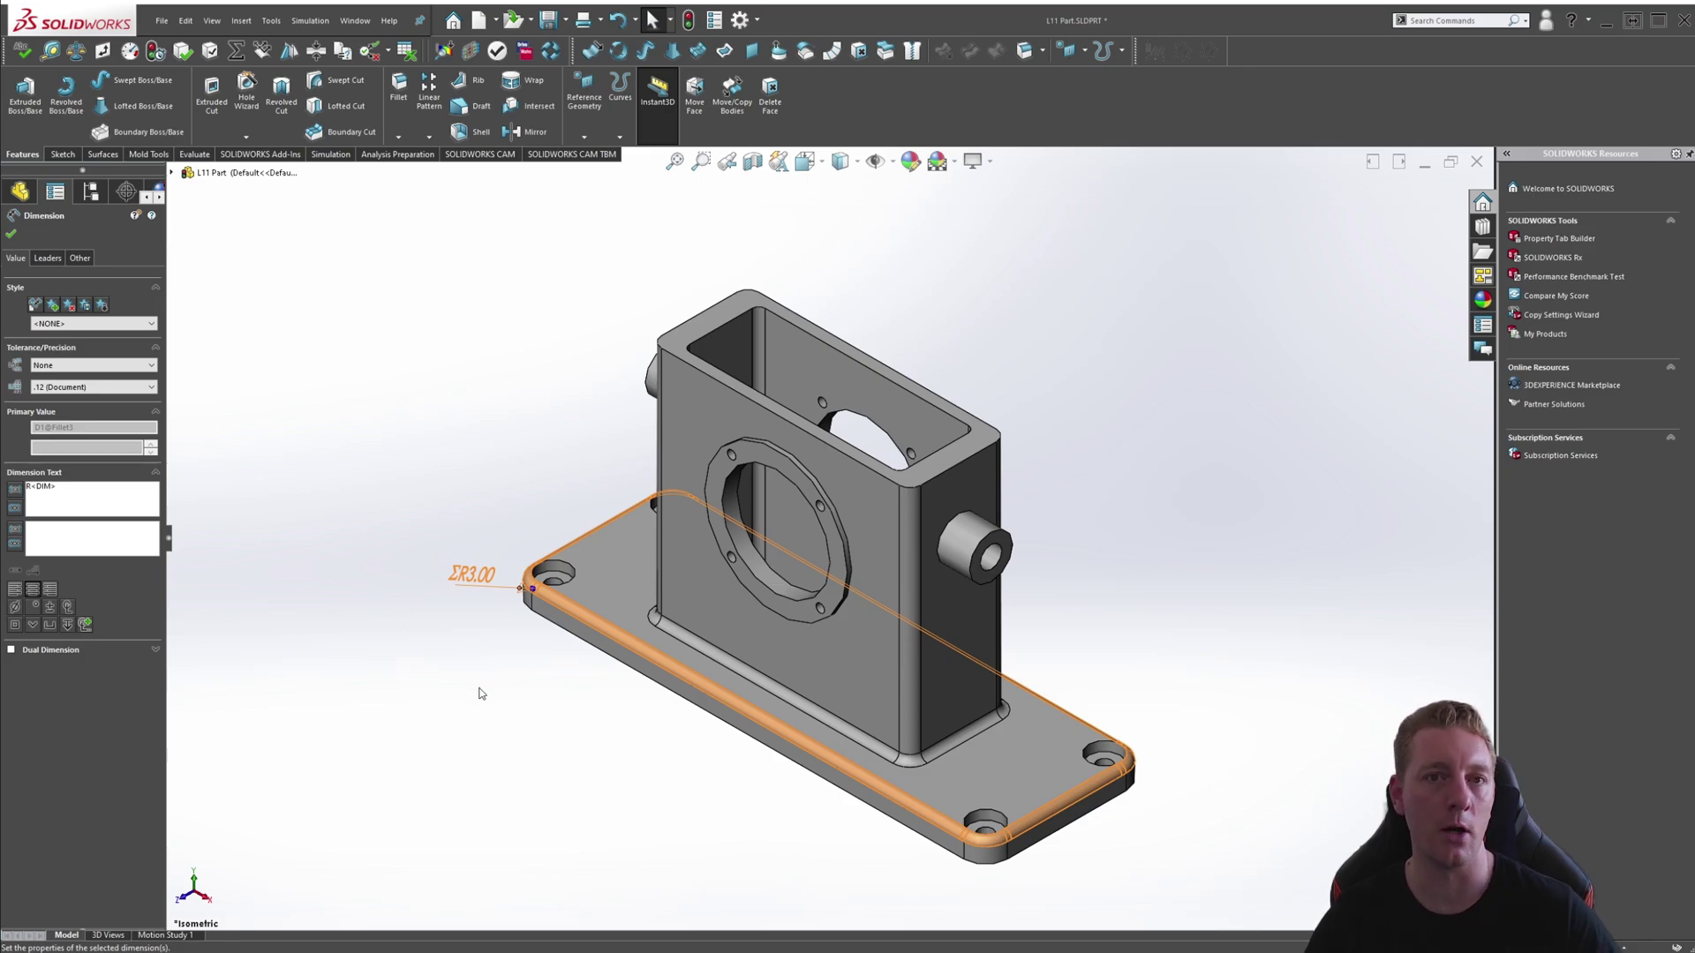
Select Fillet4 and place its R3.00 radius label in front of the box
click(443, 690)
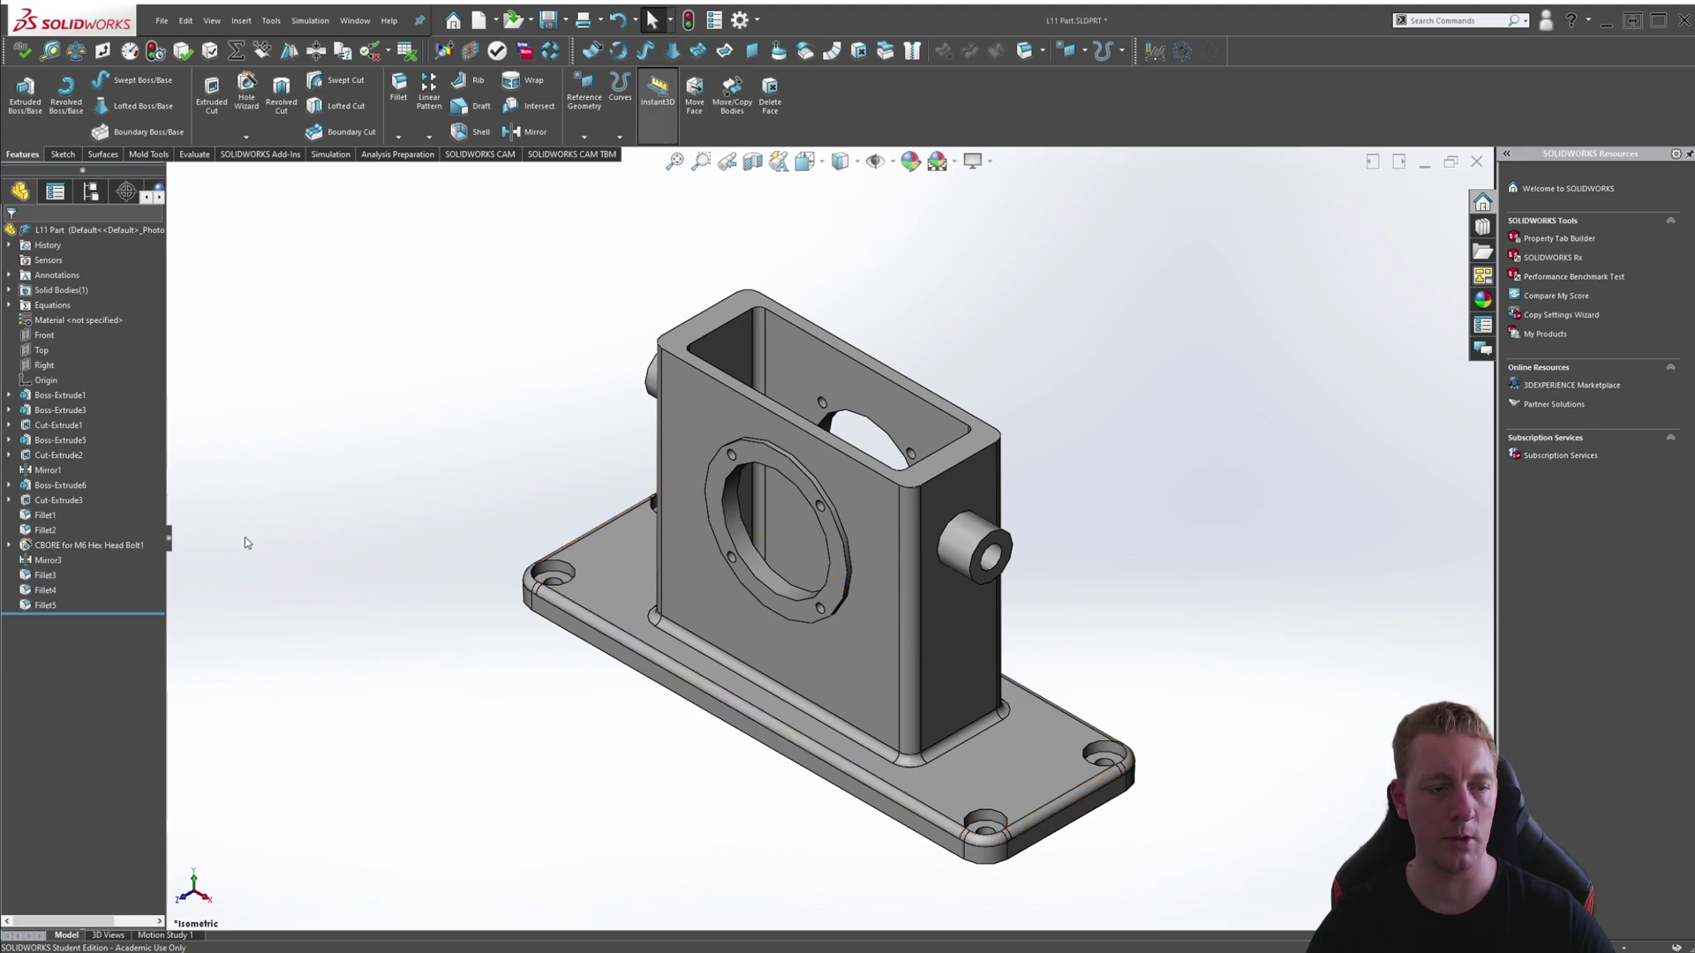
click(30, 597)
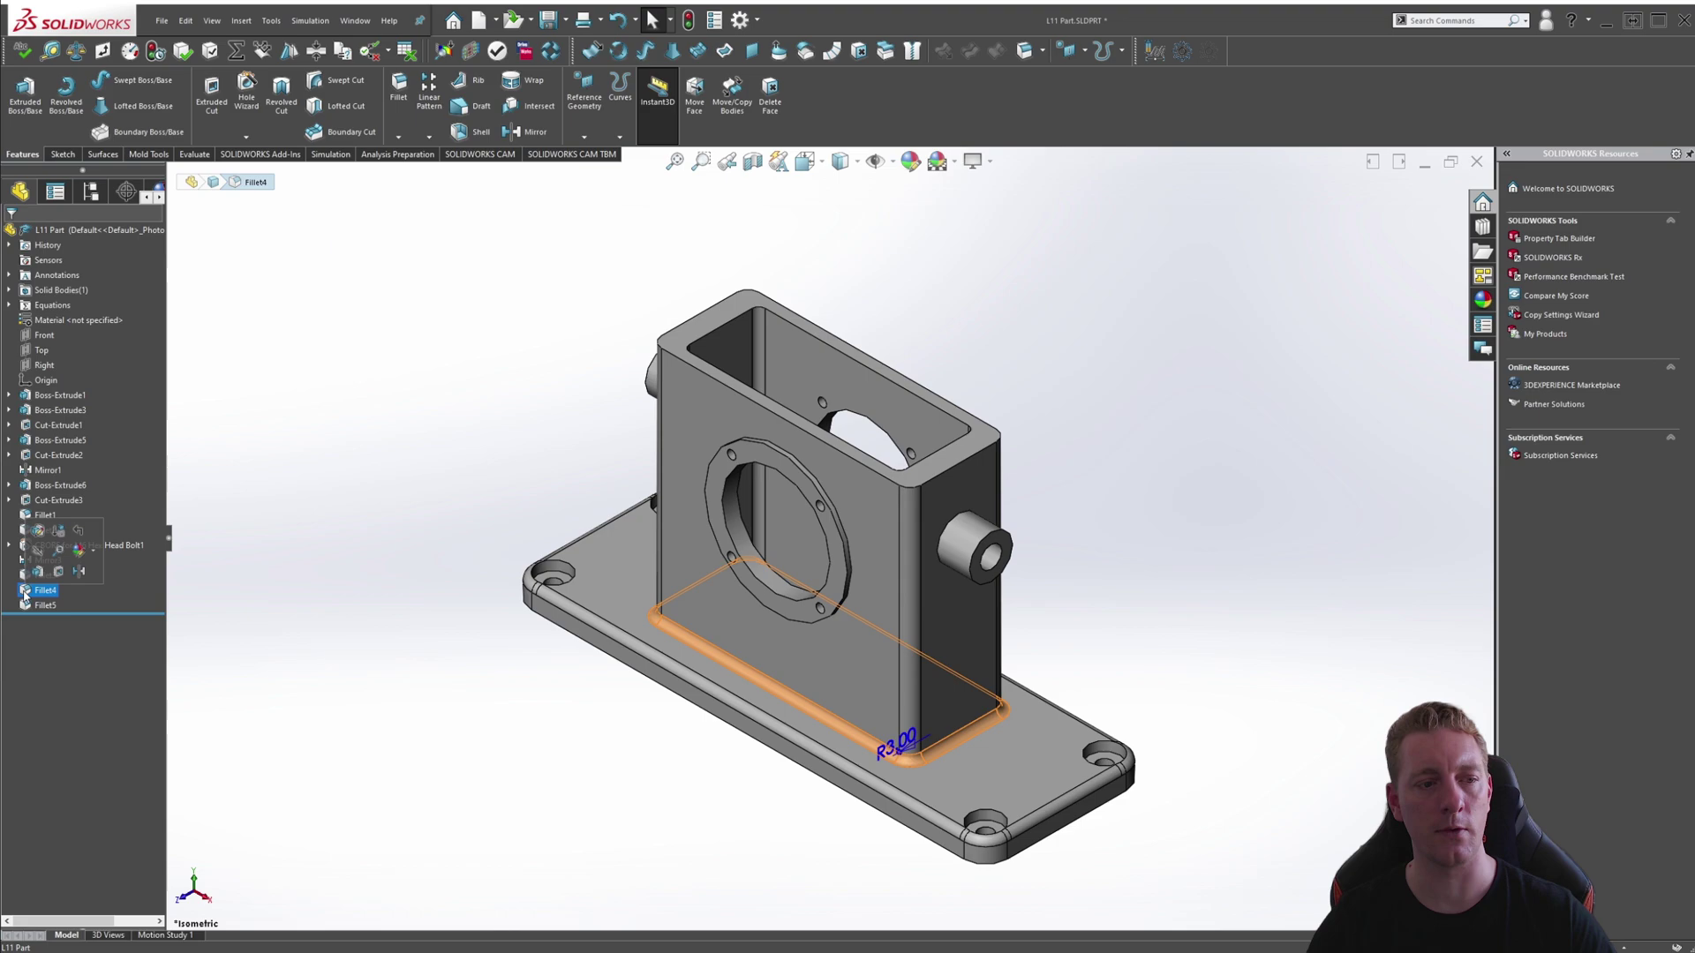
drag(894, 750, 781, 799)
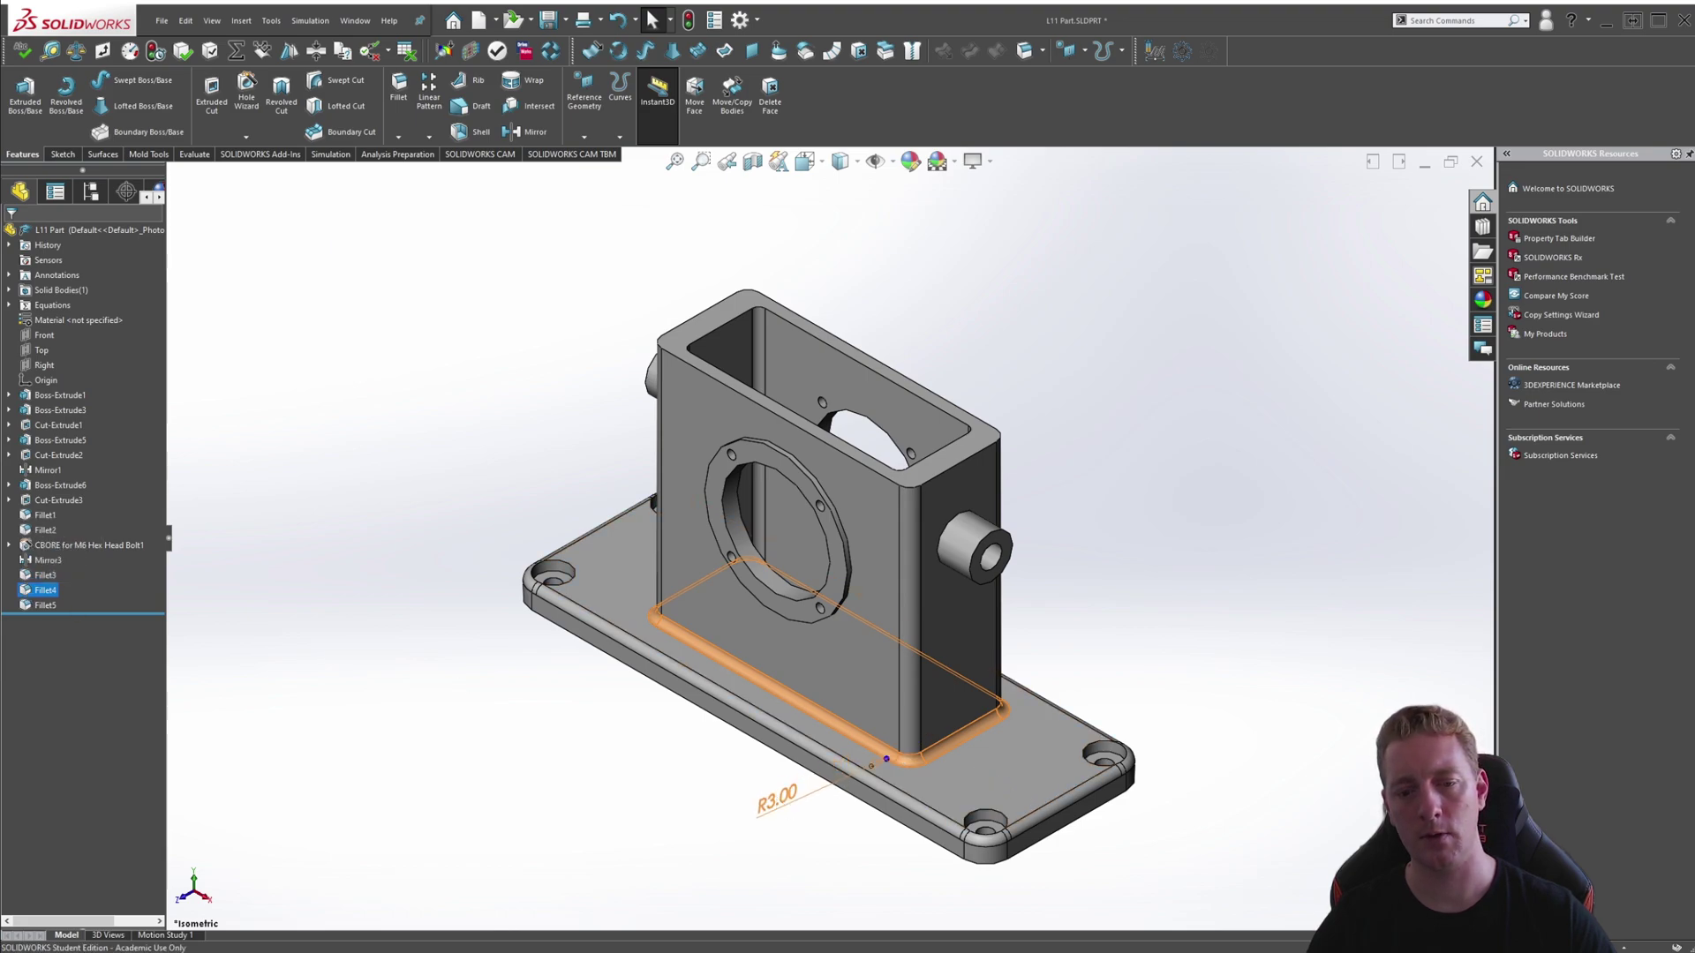
Set Fillet4's radius to equal SM Fillet and close the dimension properties
double_click(782, 799)
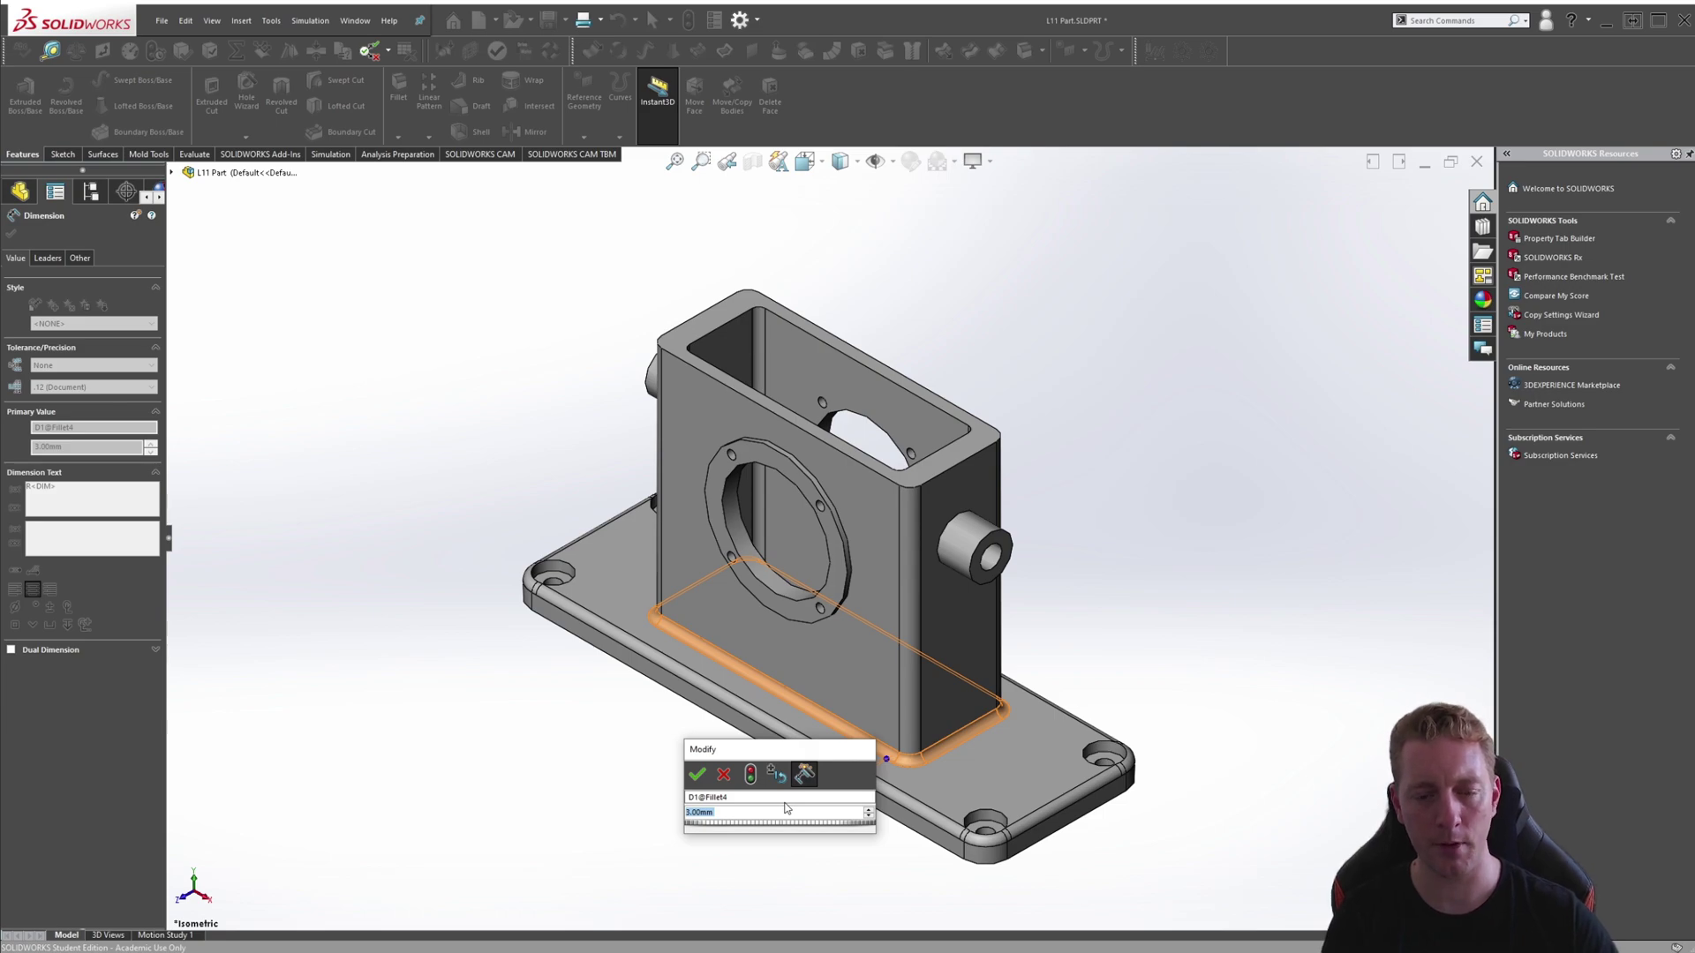
text(=)
mouse_move(716, 826)
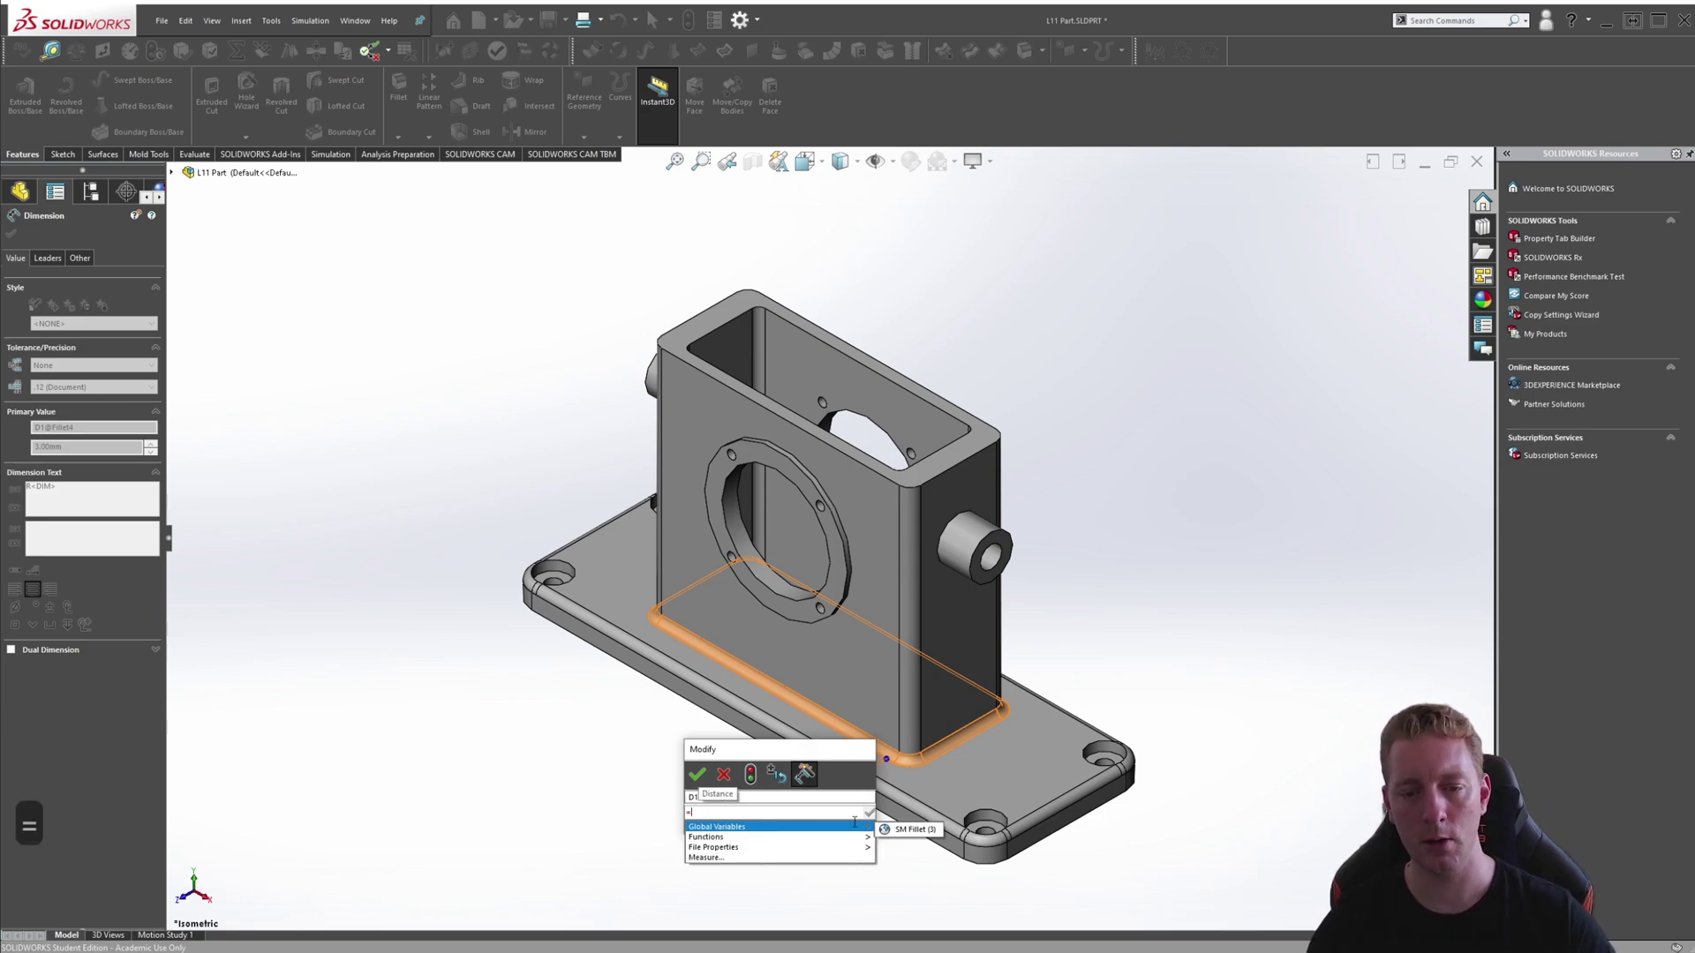
click(905, 833)
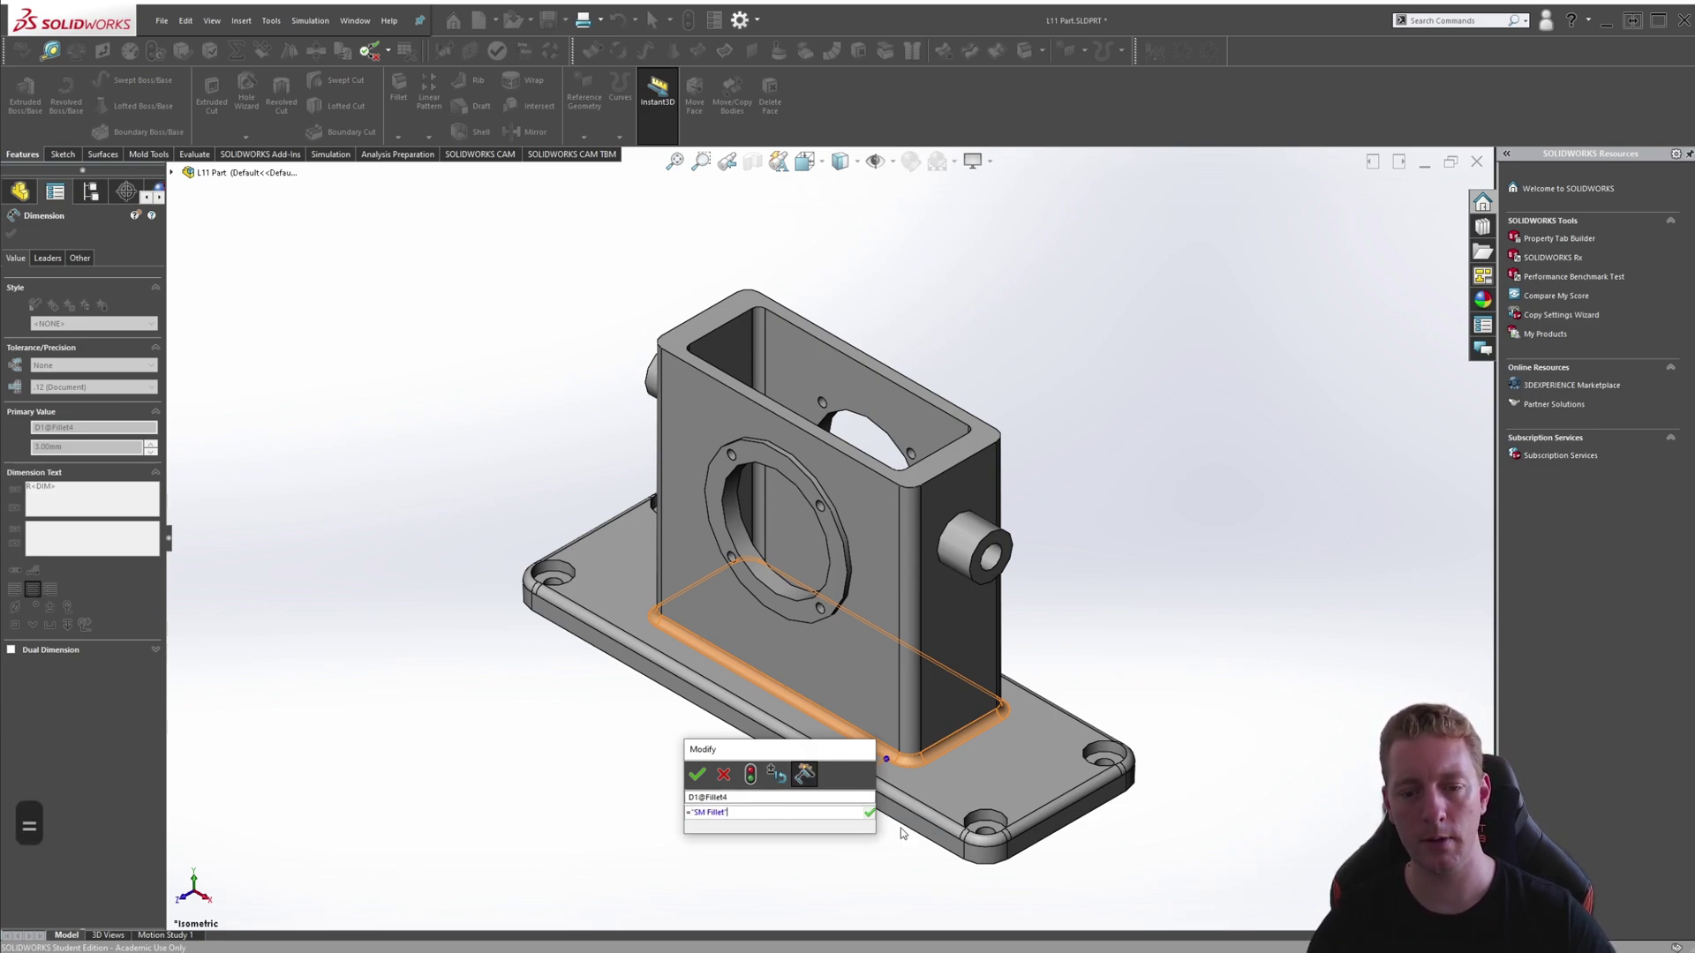
click(694, 774)
click(541, 752)
Select Fillet5 and set its R3.00 vertical-edge radius to equal SM Fillet (3)
click(41, 606)
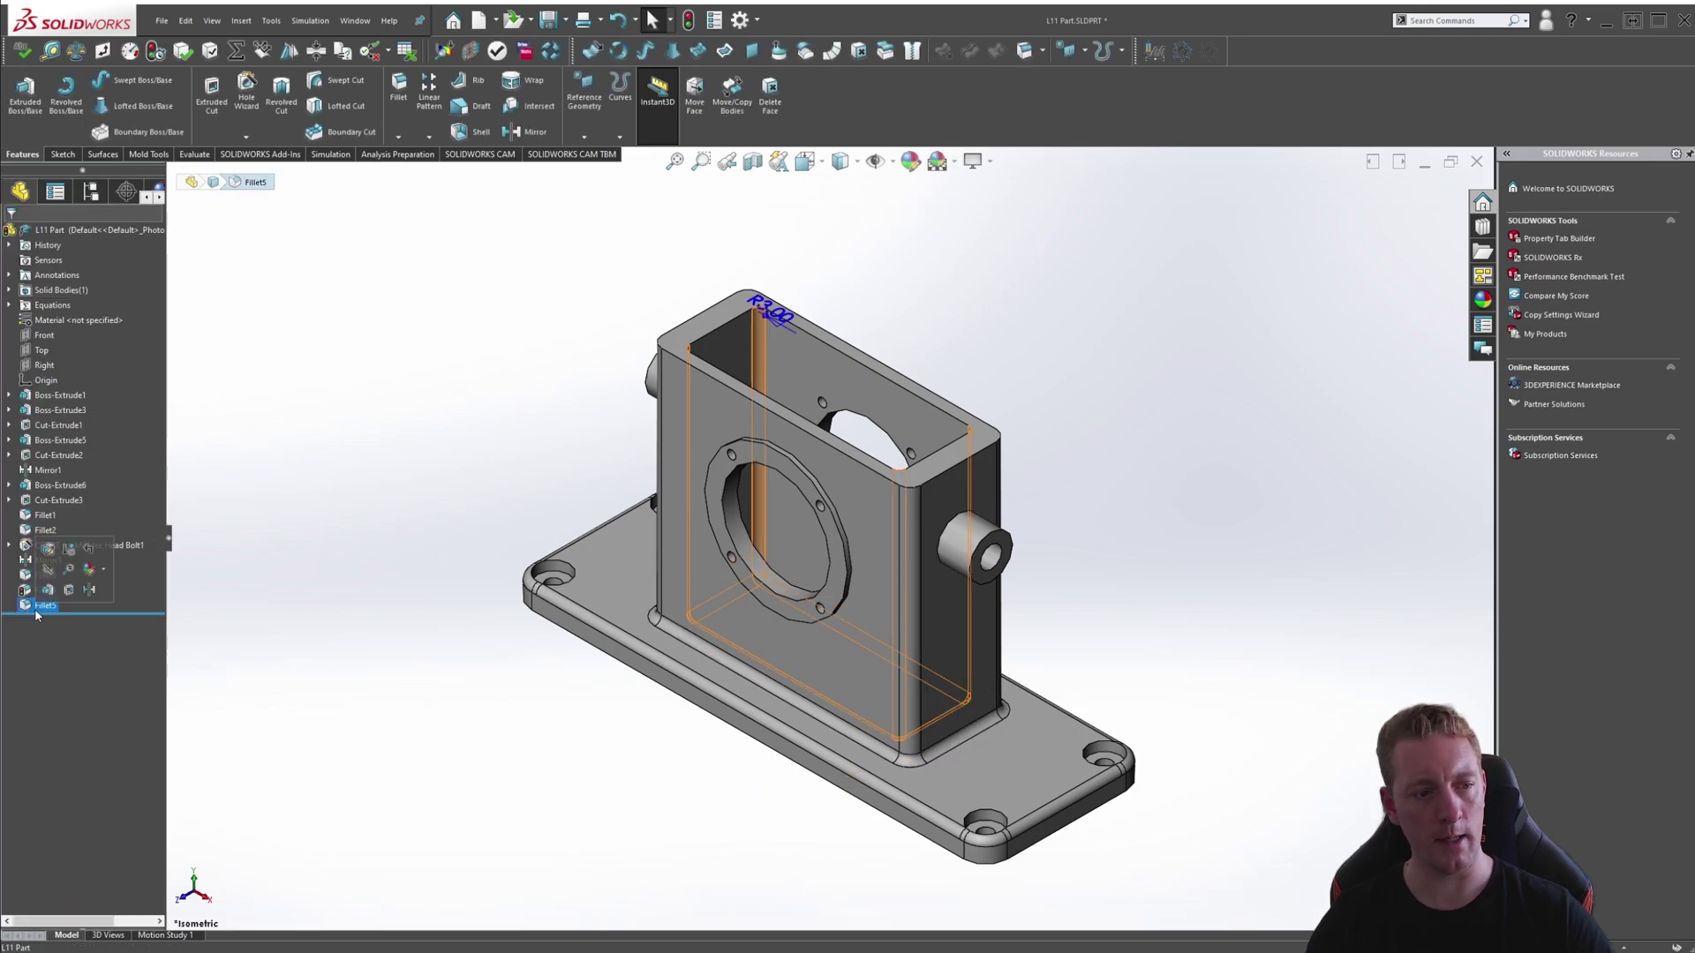
drag(770, 311, 876, 300)
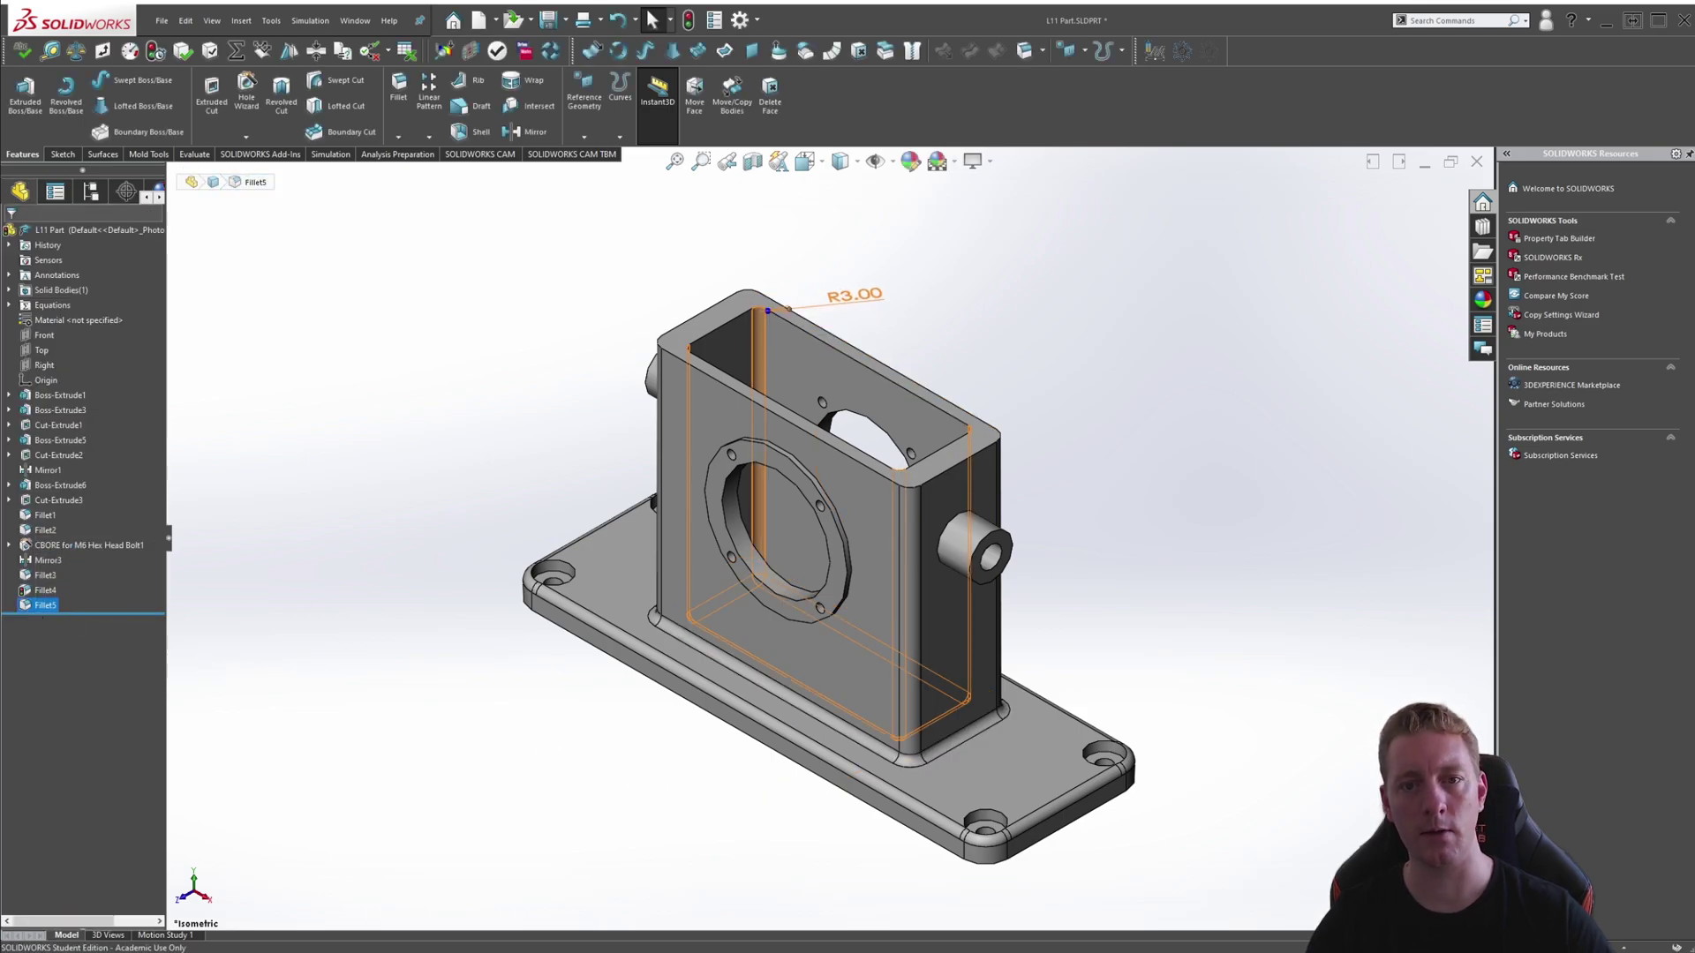
double_click(873, 302)
text(=sm)
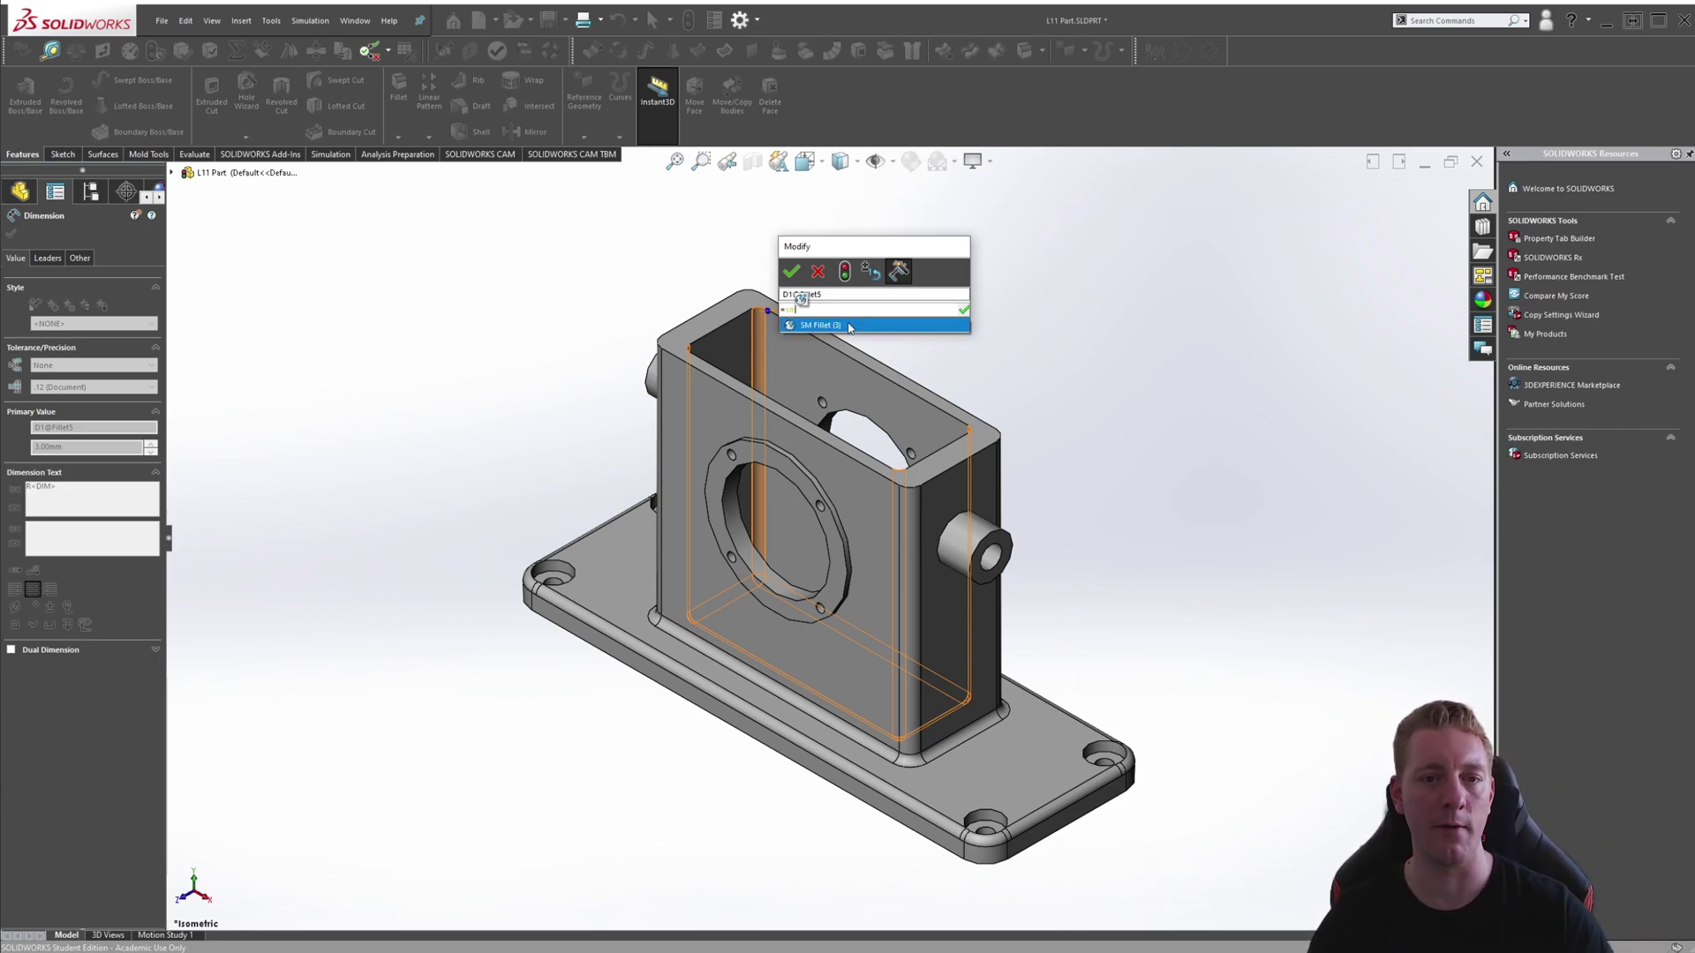
key(BackSpace)
text(m)
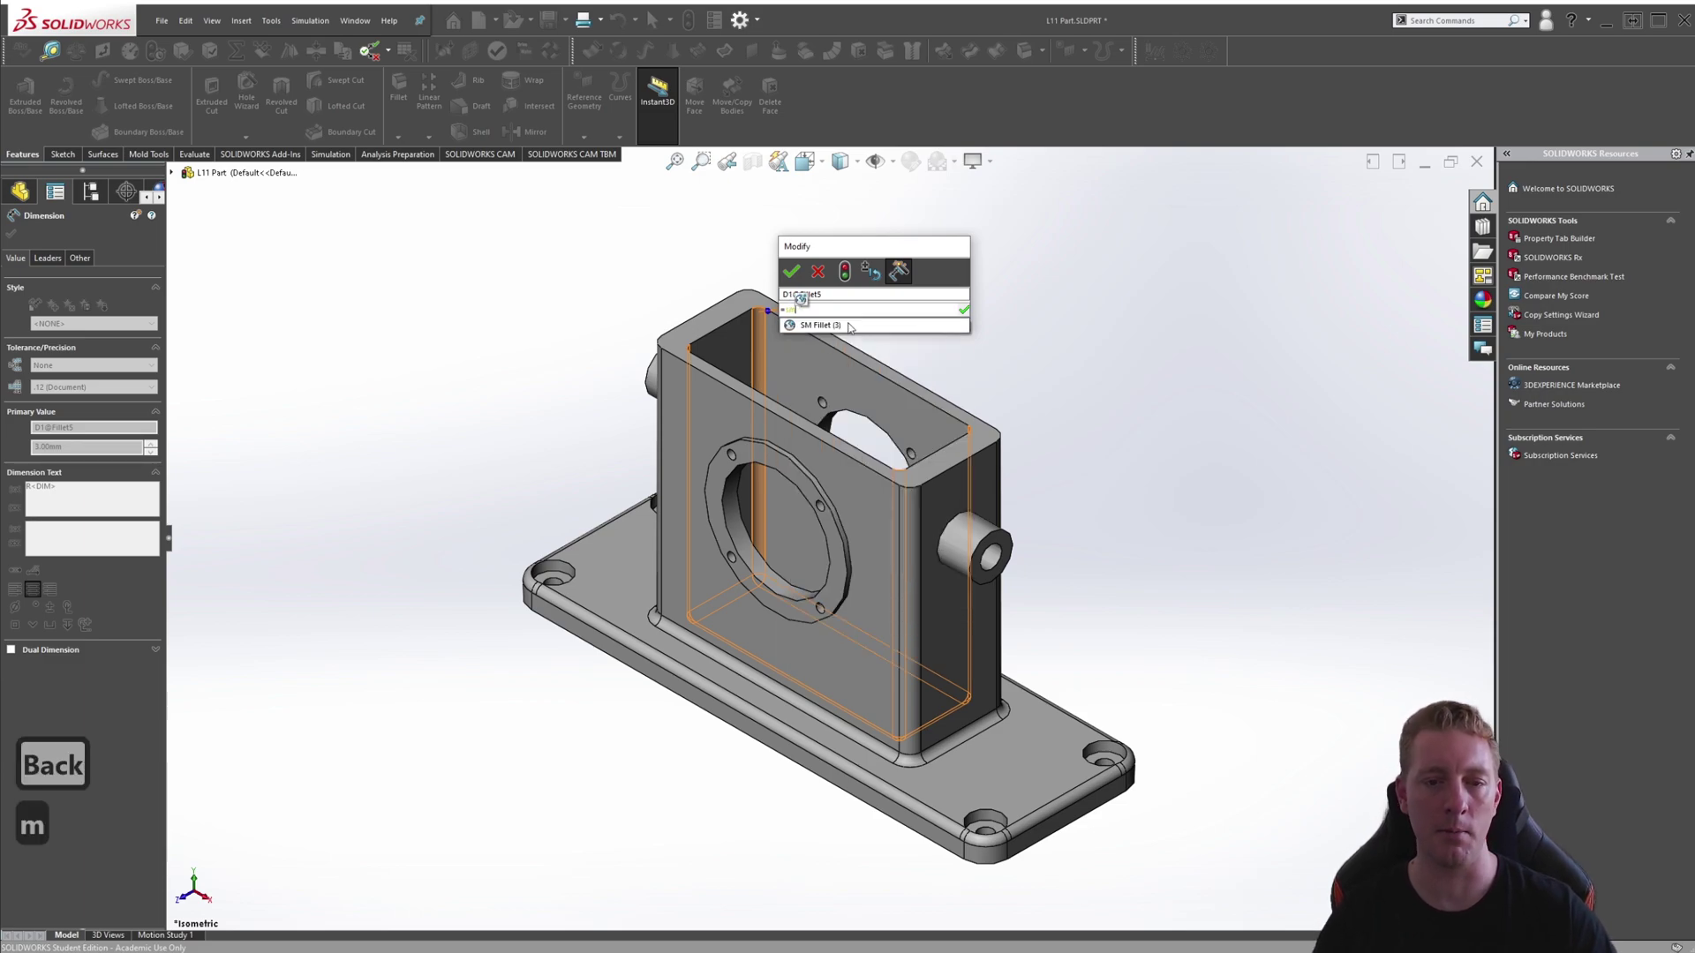
click(849, 327)
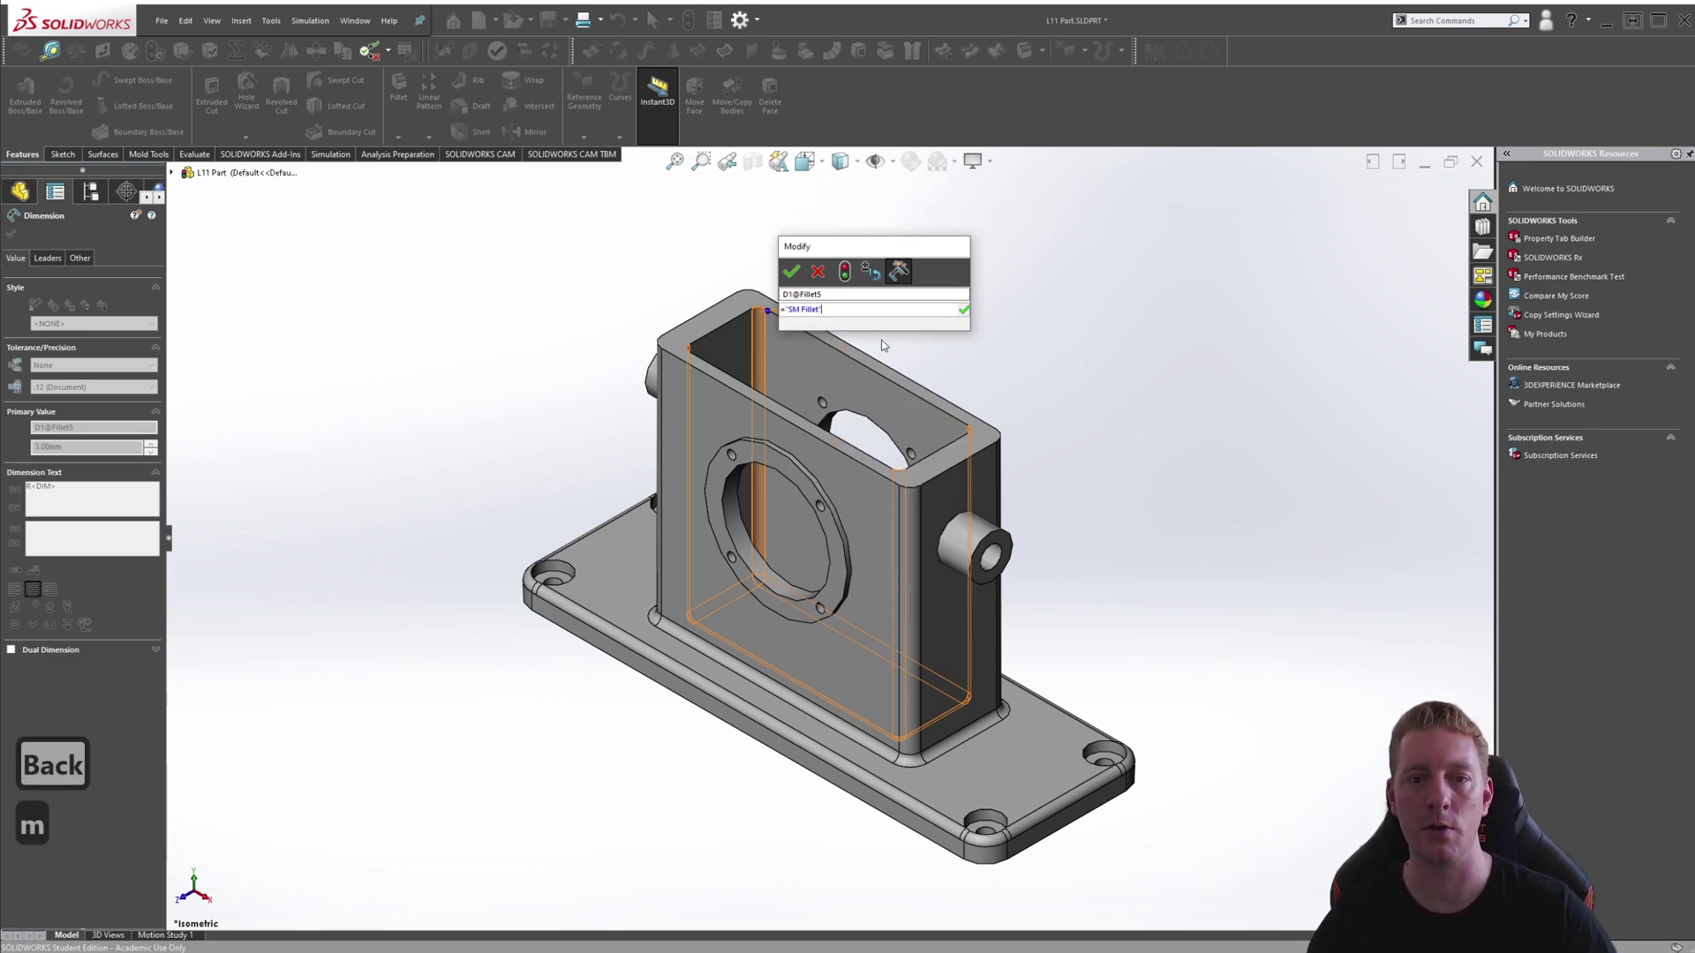
click(792, 275)
key(Escape)
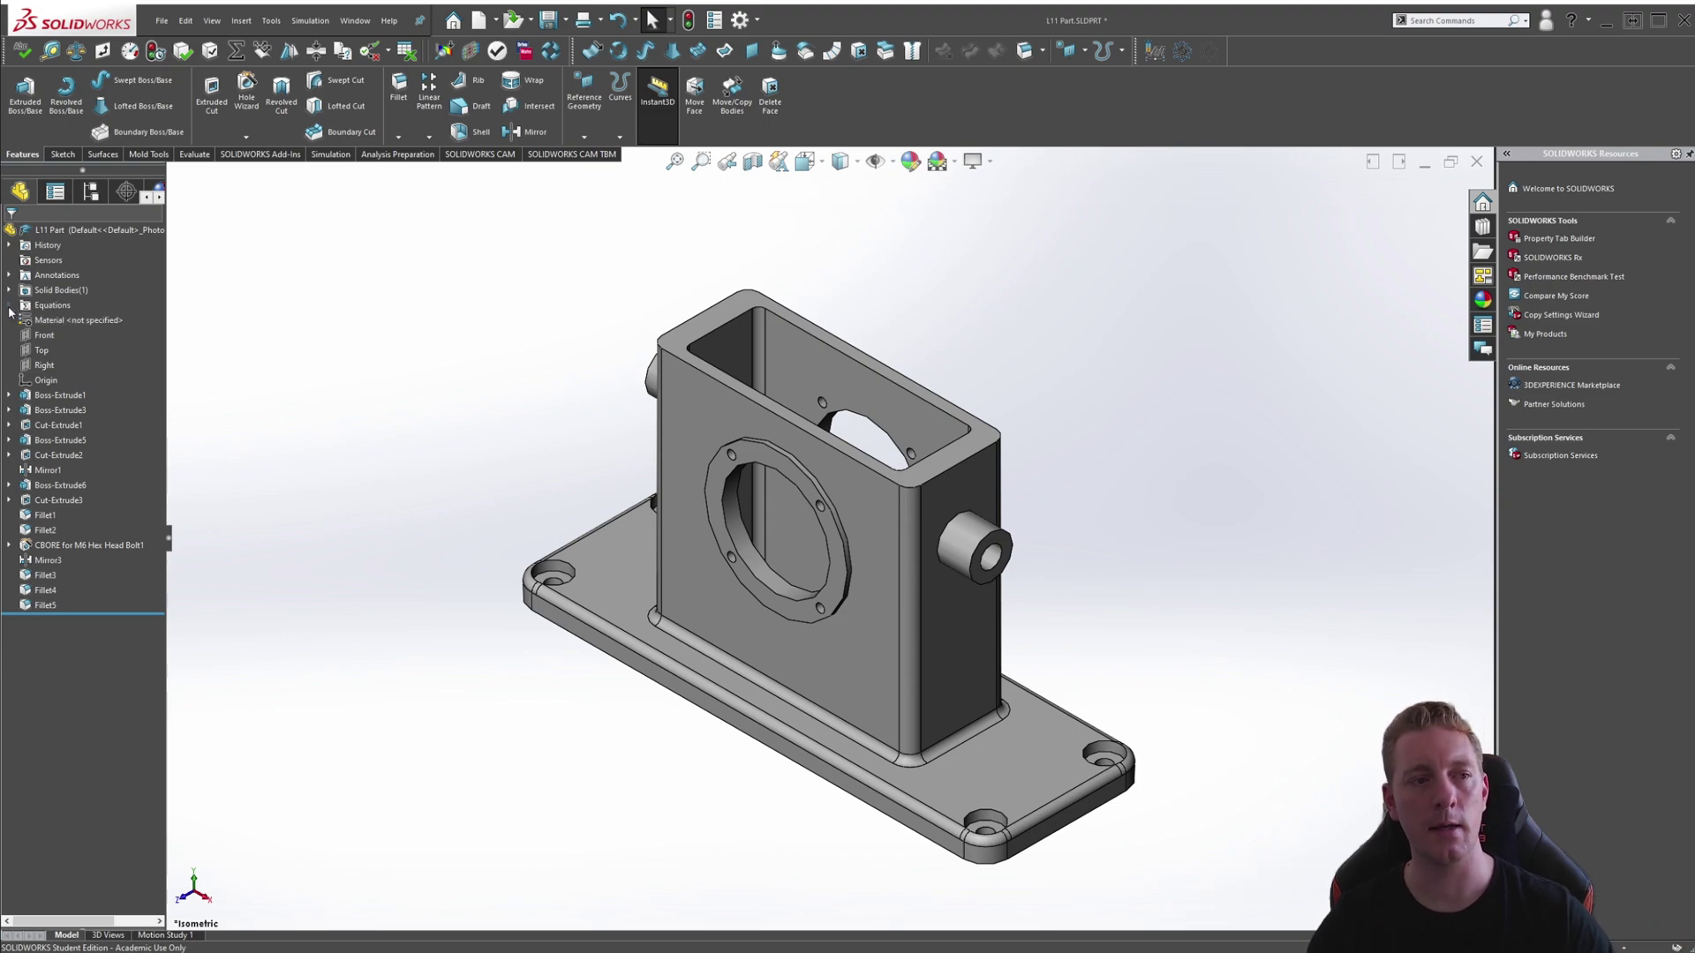
Expand the Equations folder and open Hide/Show Tree Items from the tree's context menu
click(10, 306)
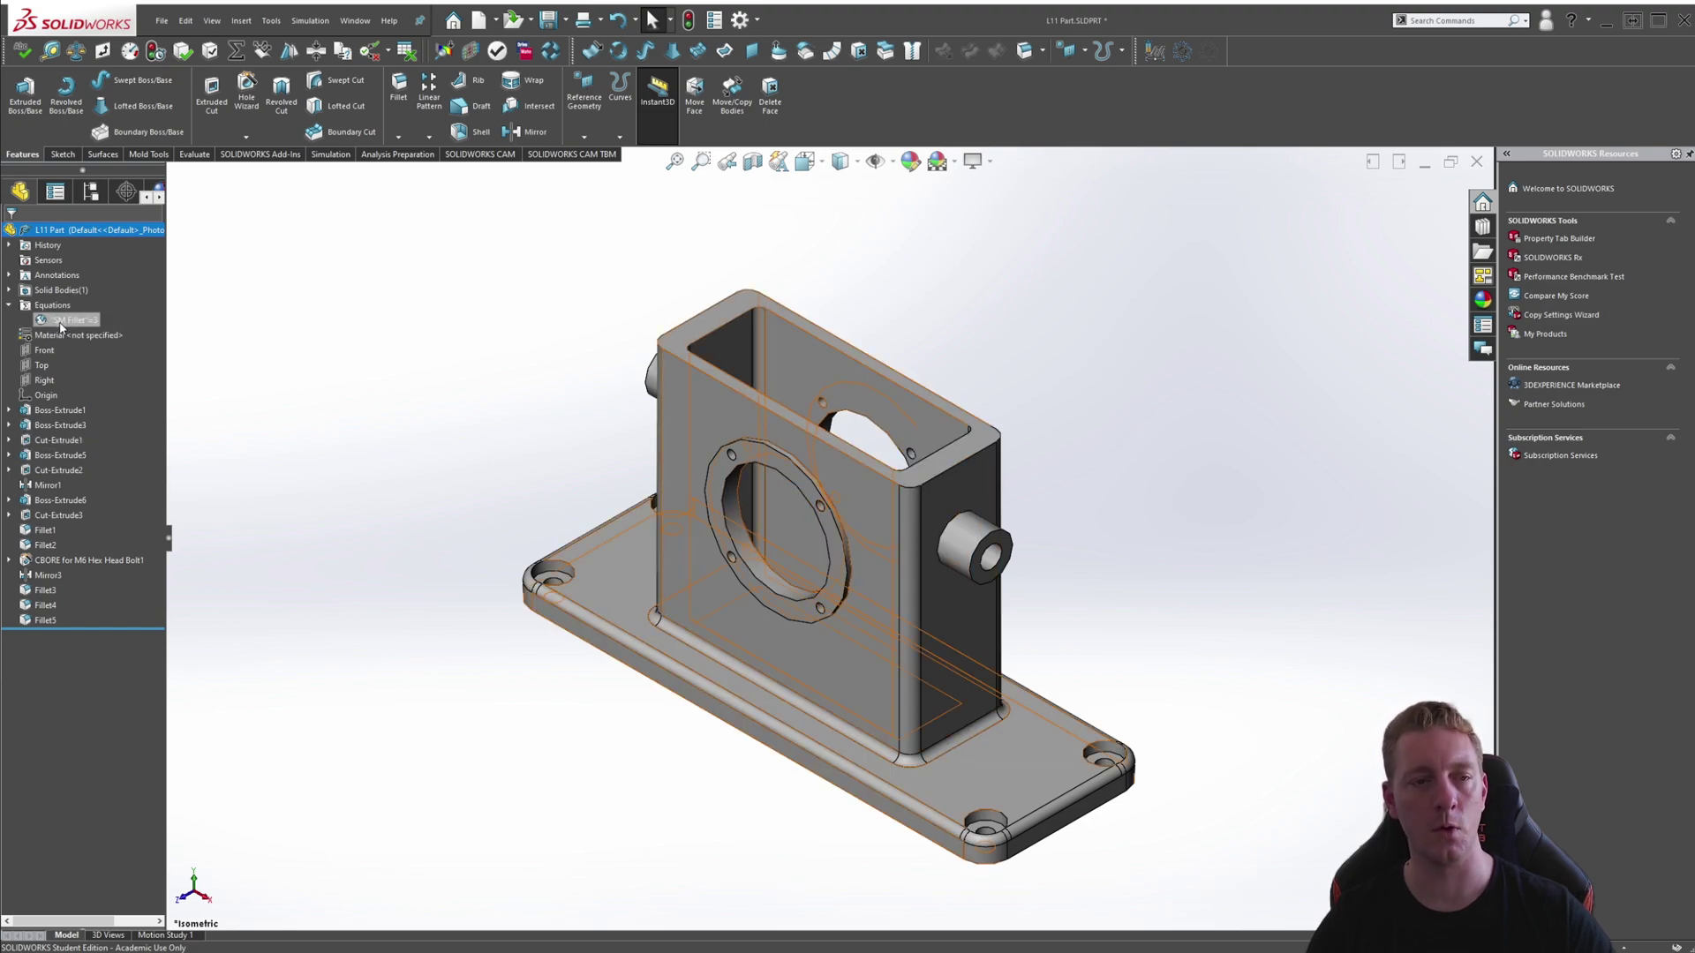
right_click(136, 302)
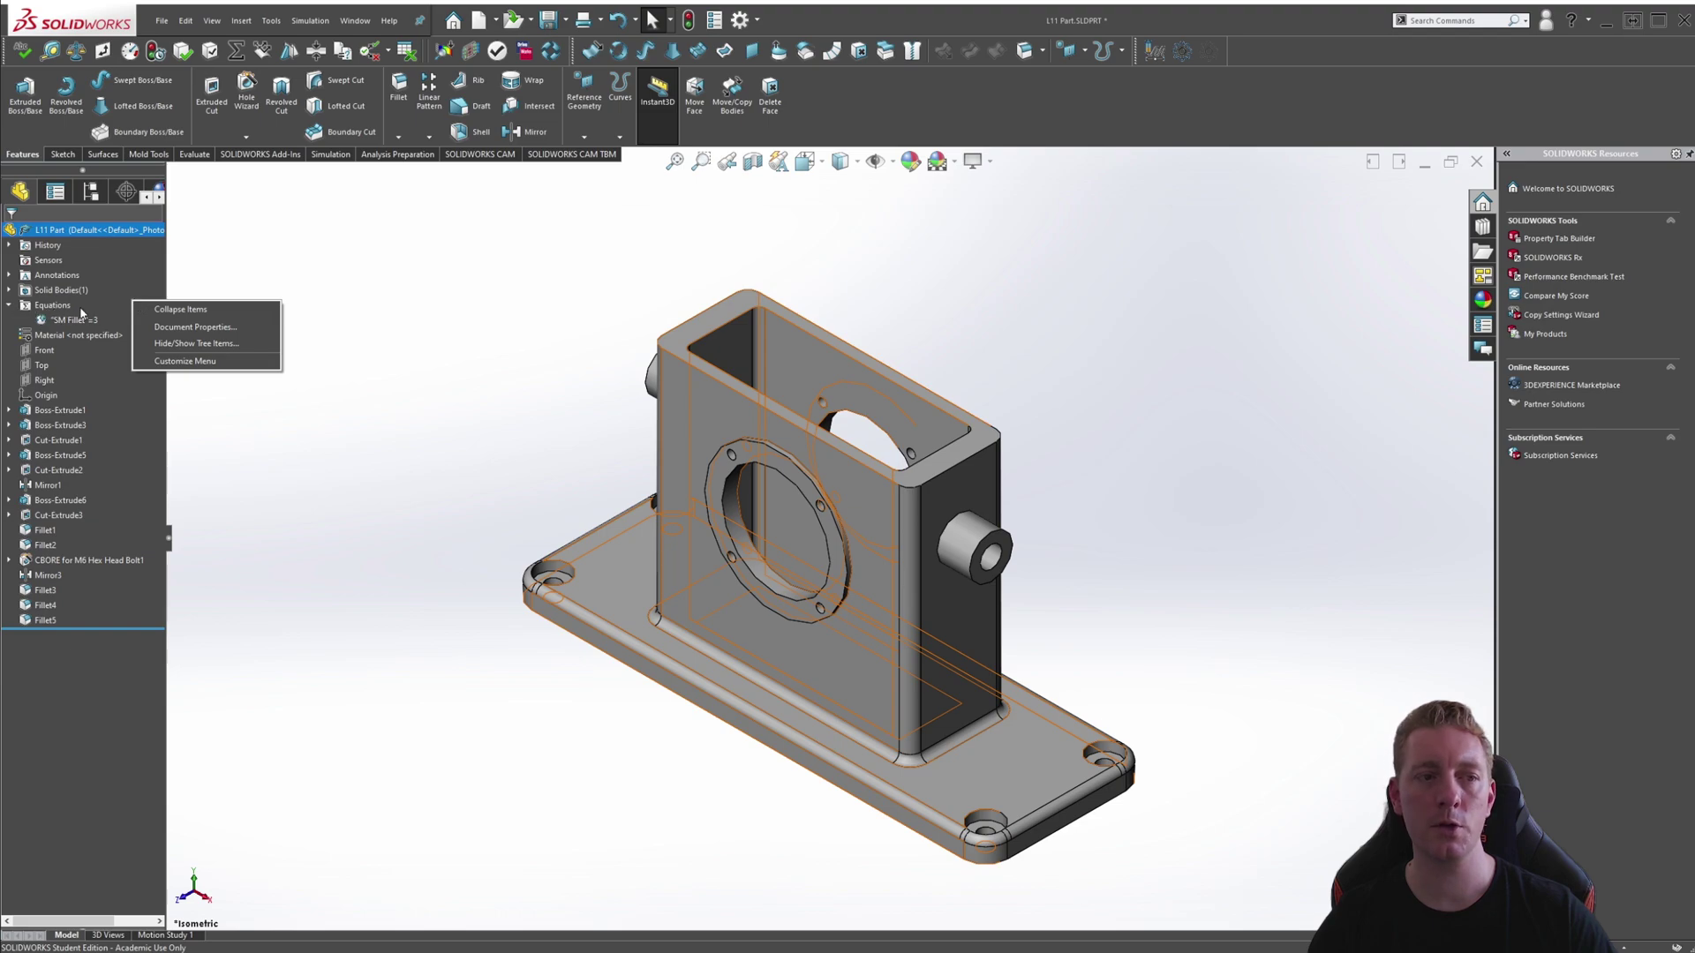
key(Escape)
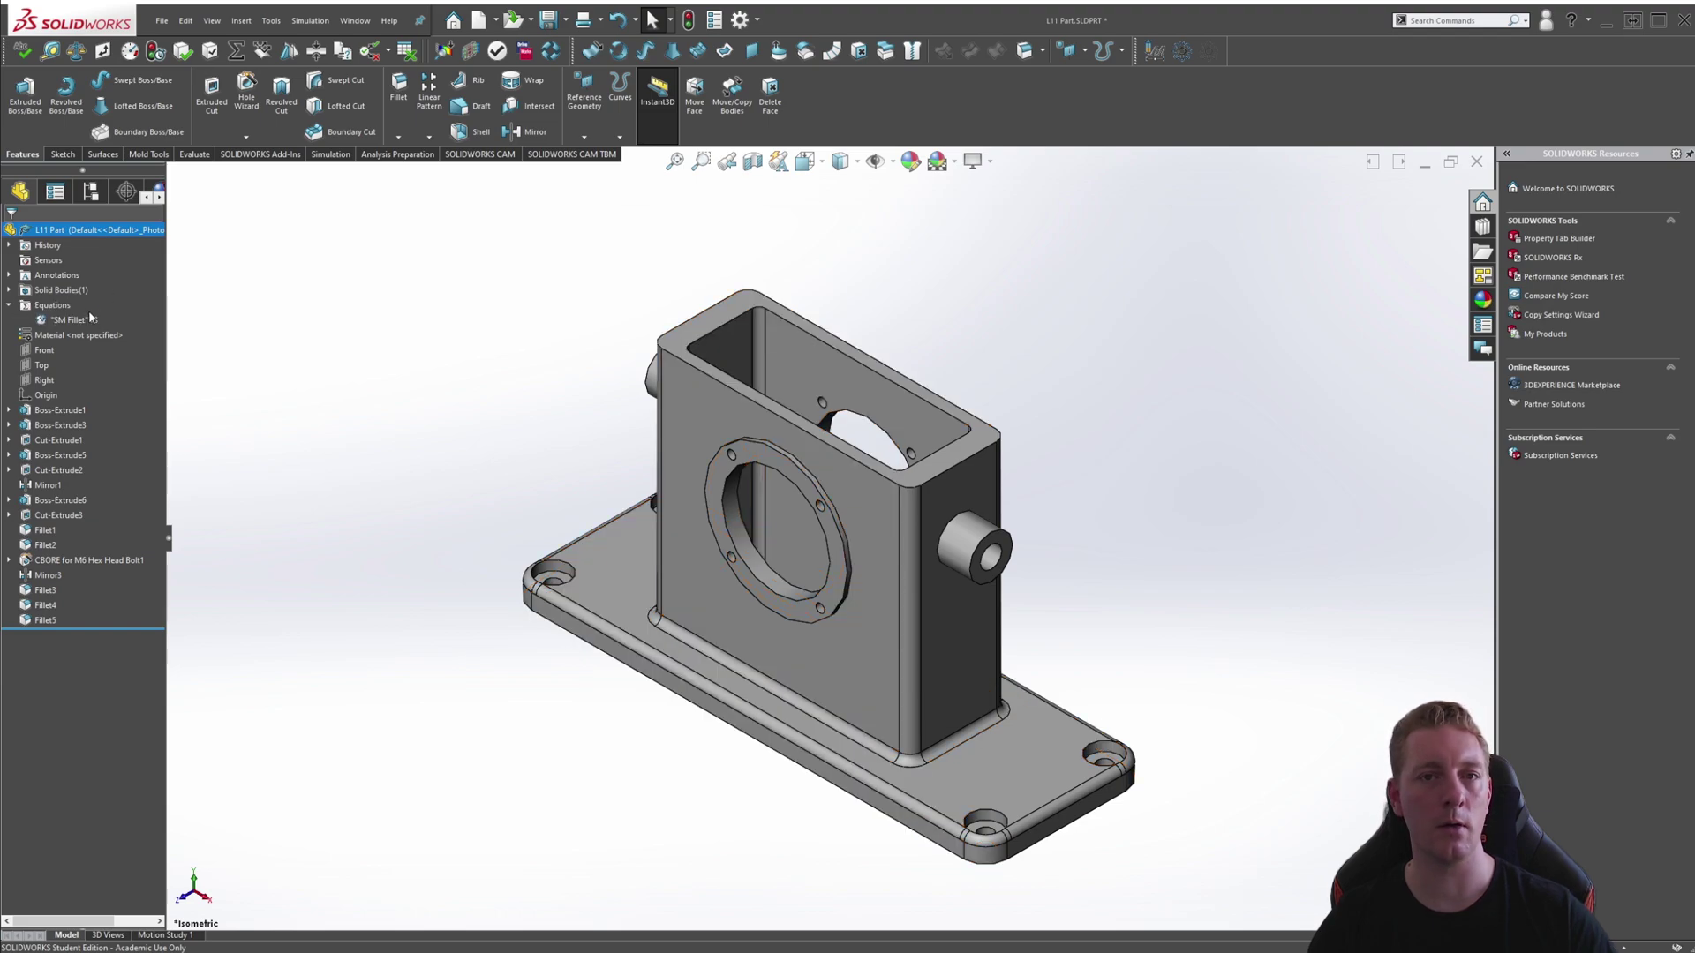
right_click(141, 309)
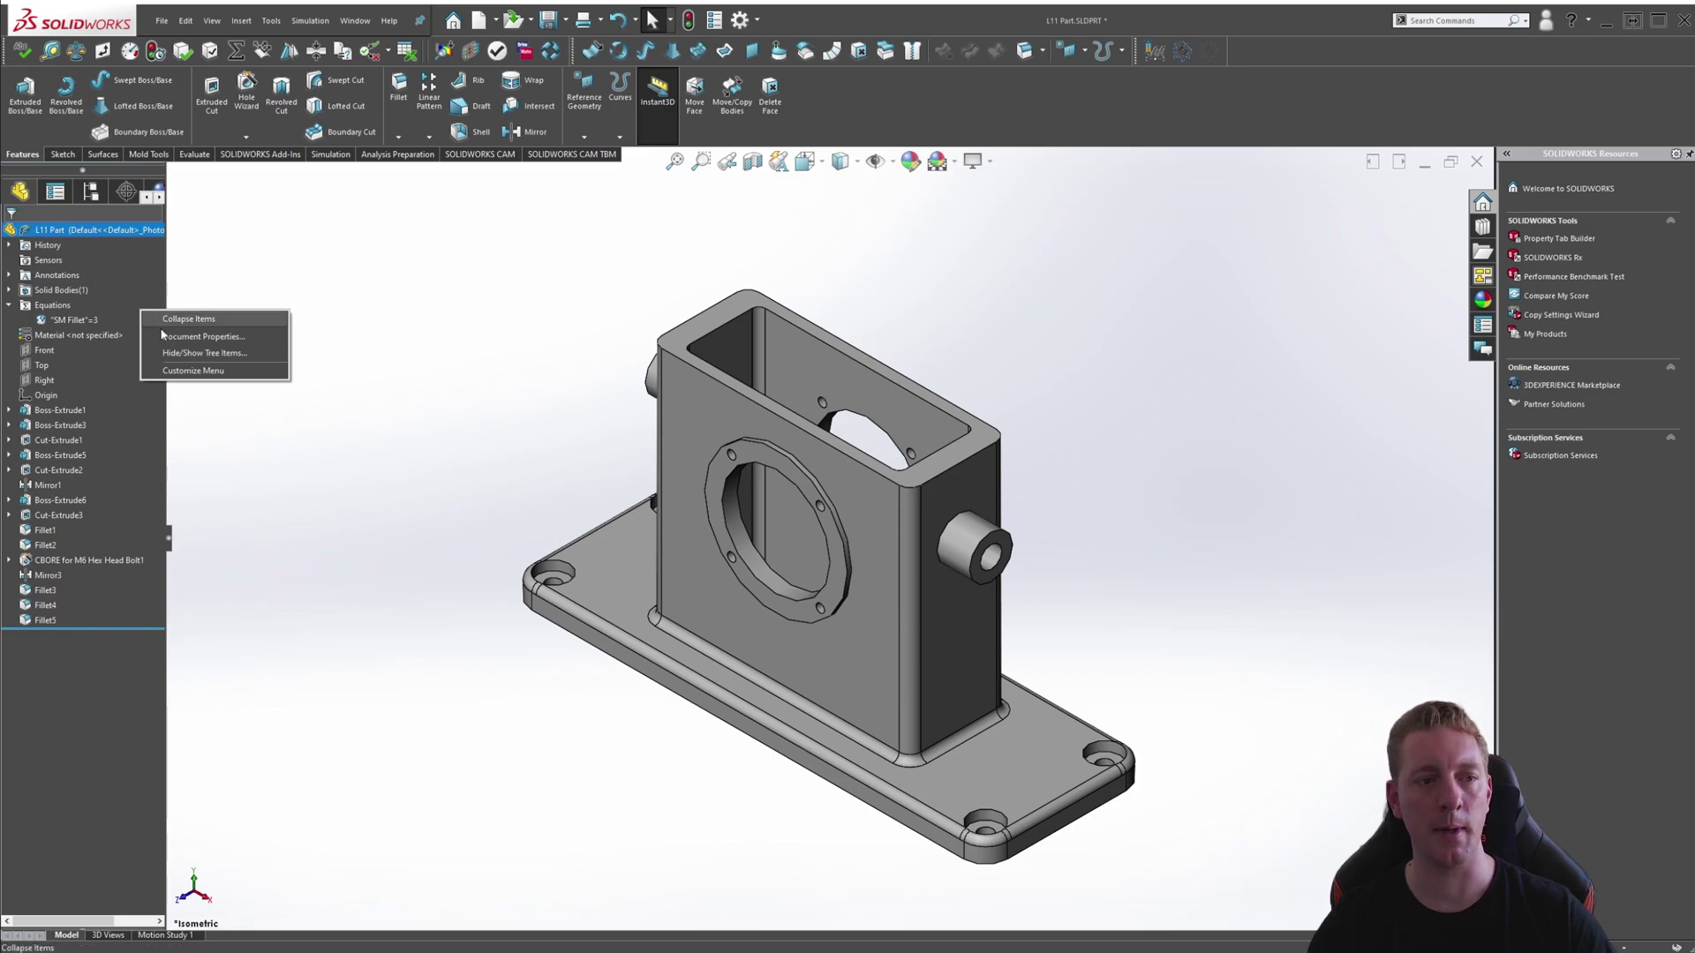
click(191, 353)
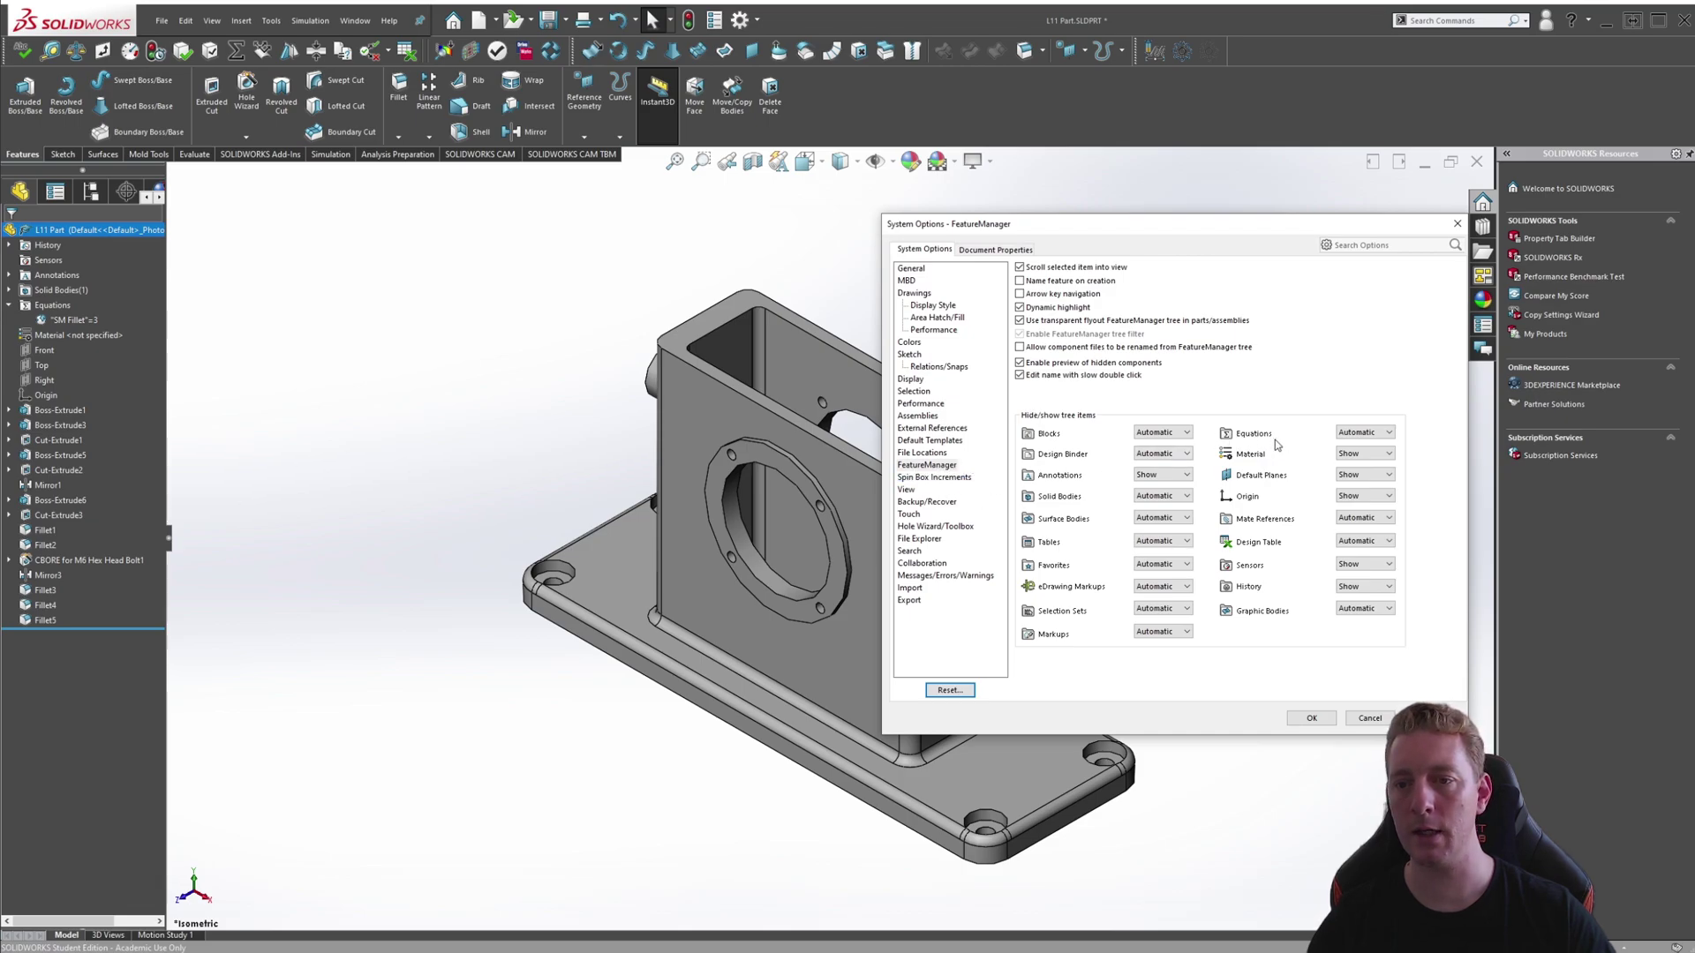
Change Equations from Automatic to Show in System Options > FeatureManager and click OK
click(1364, 432)
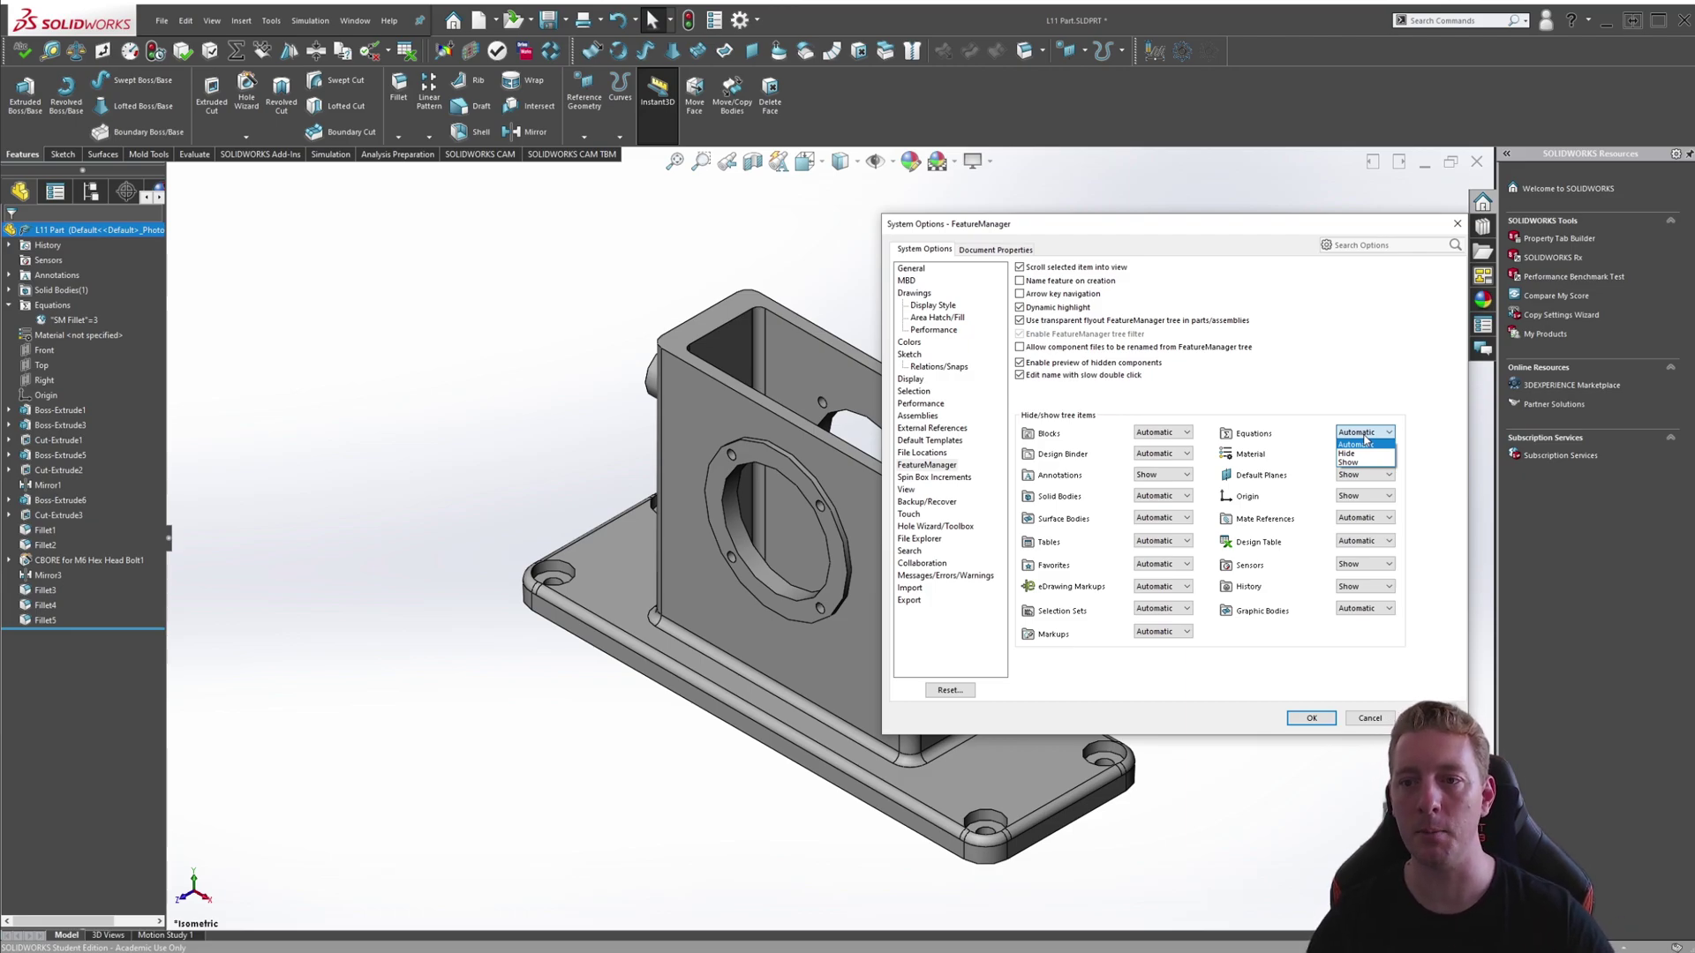
click(1350, 463)
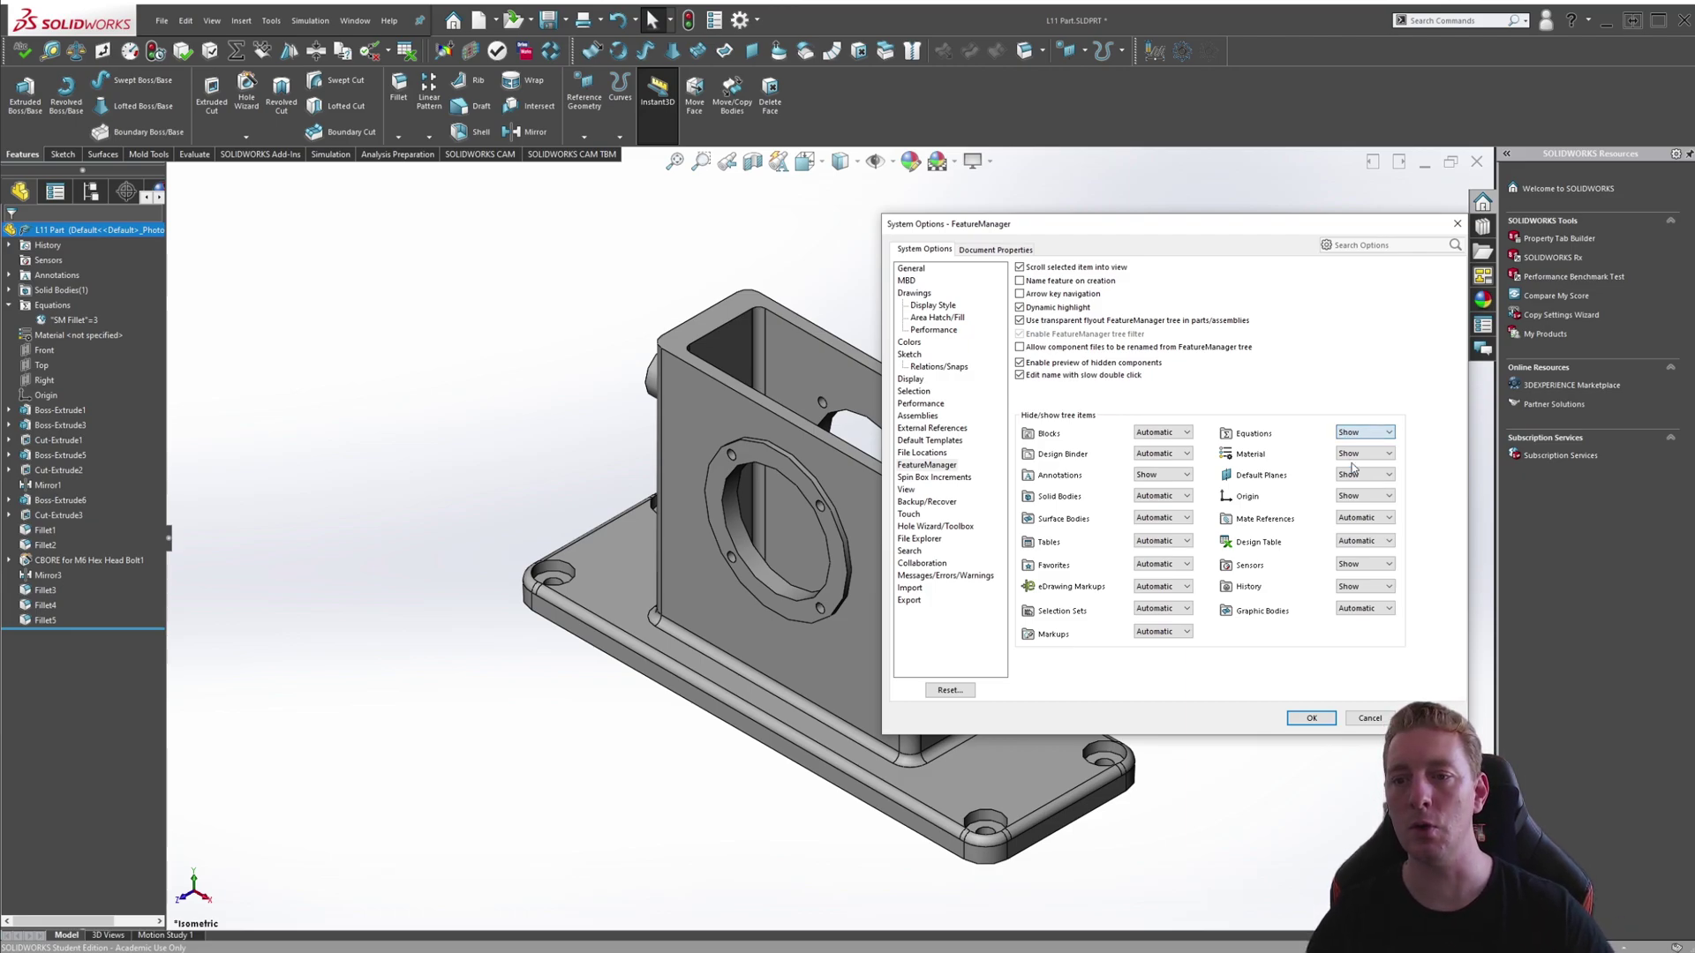
click(1351, 436)
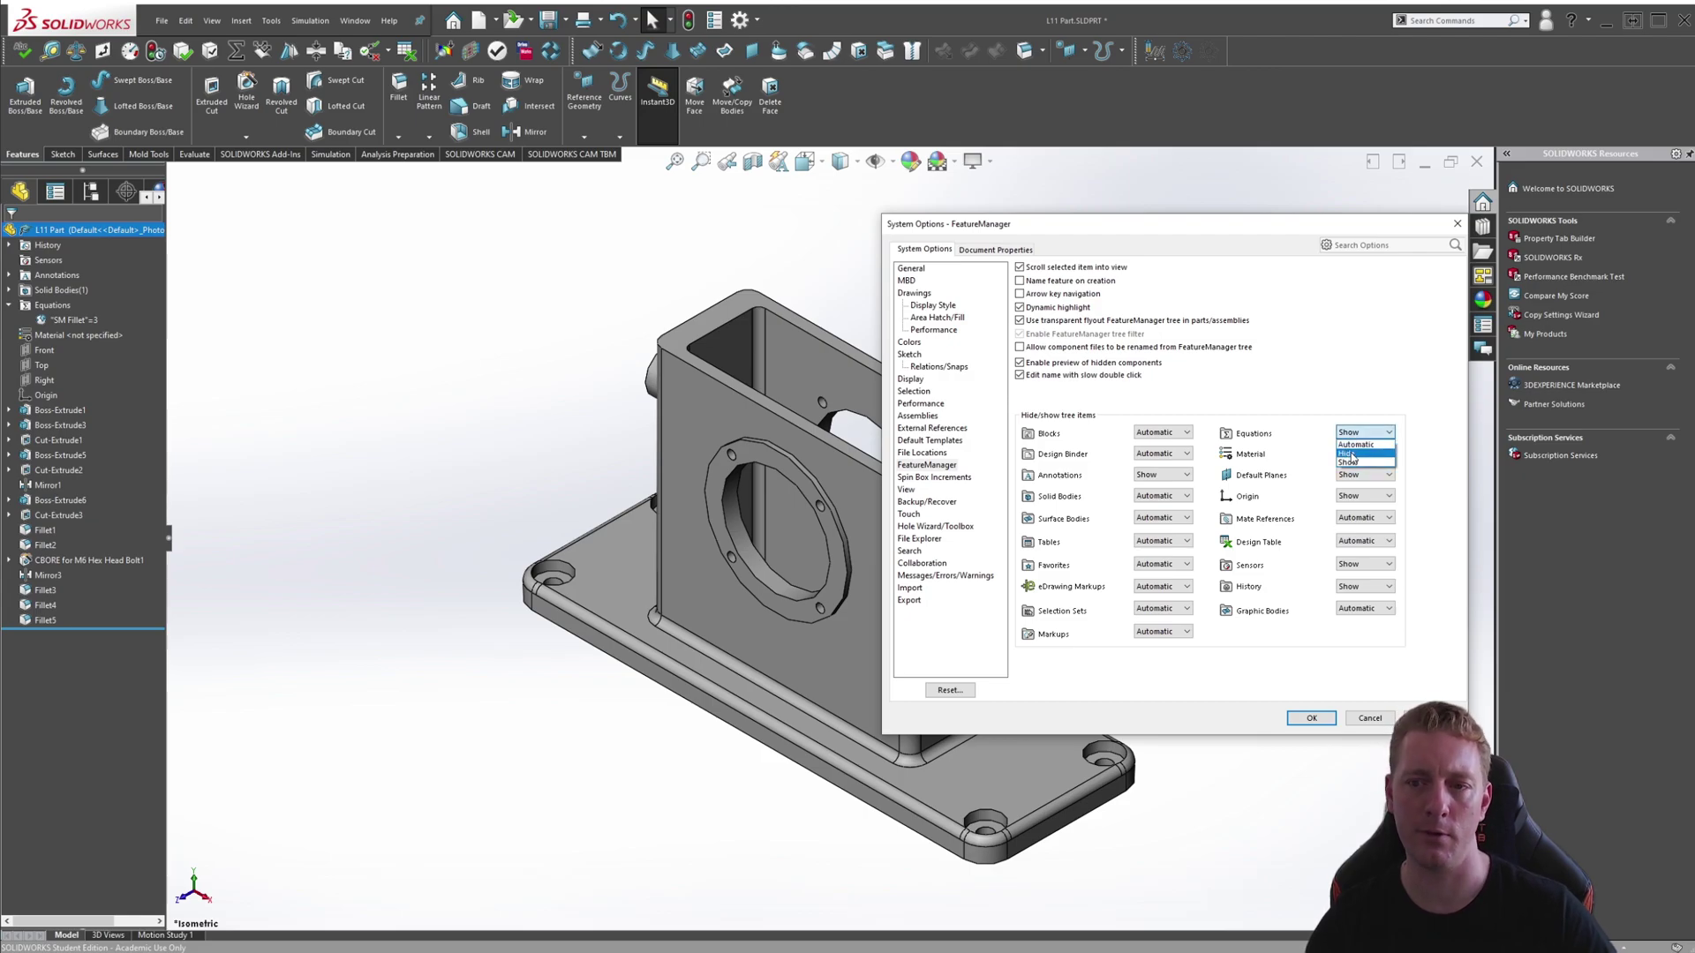
click(1357, 464)
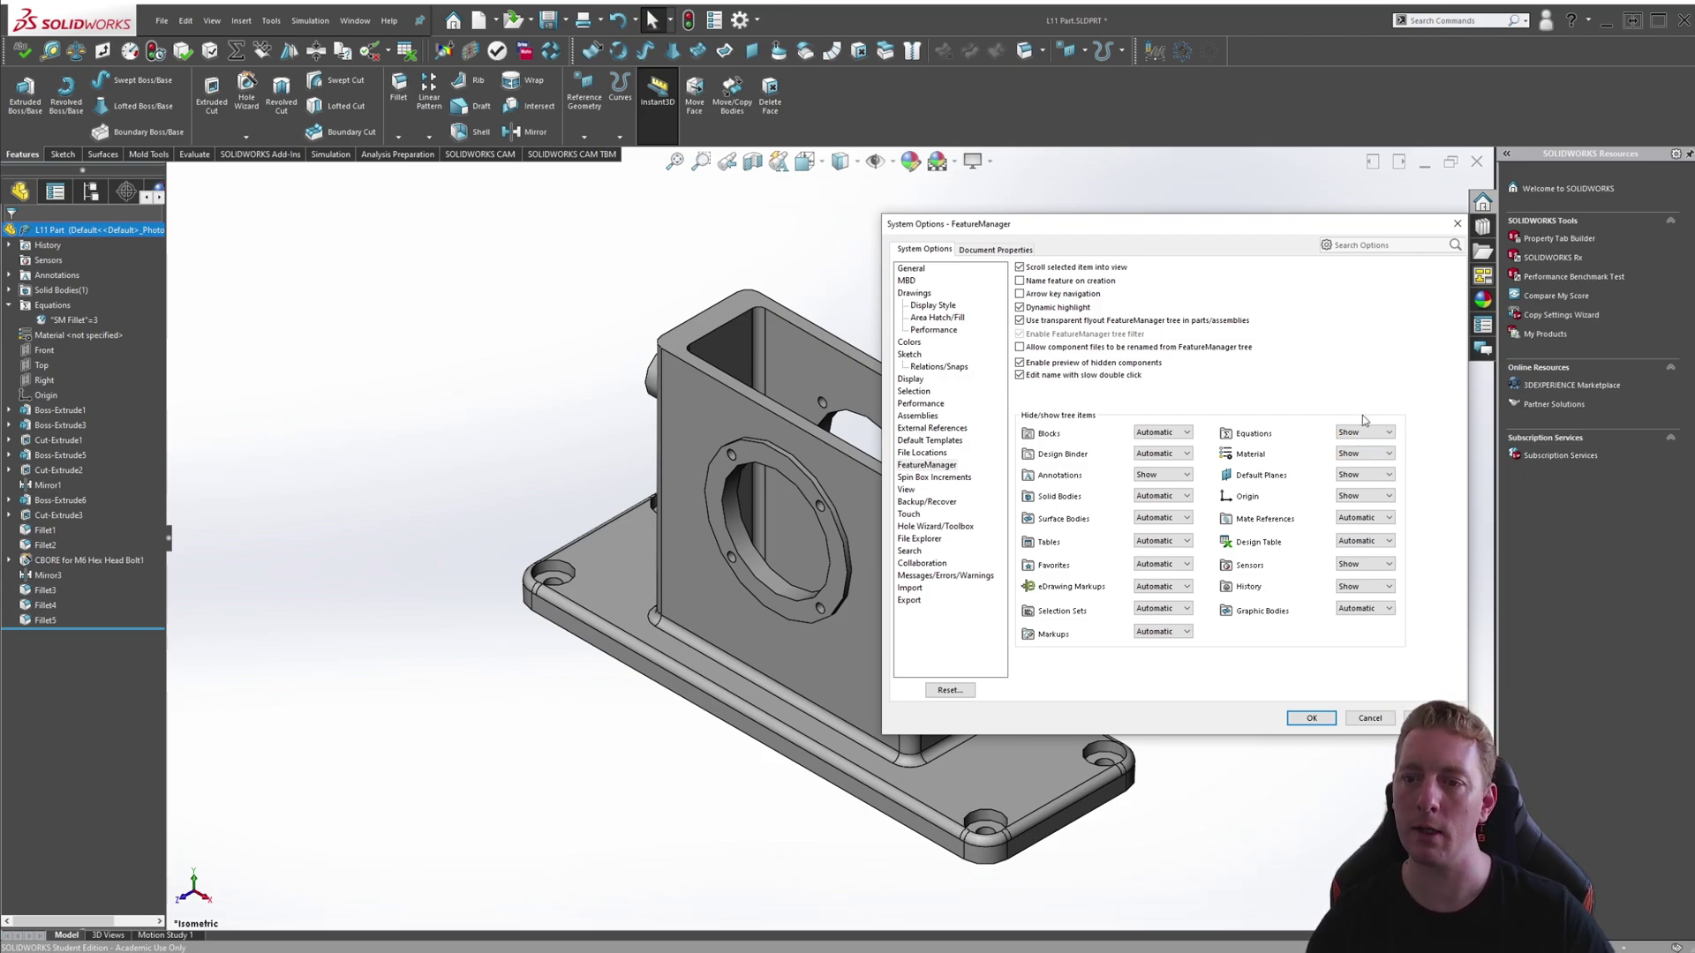
click(1311, 718)
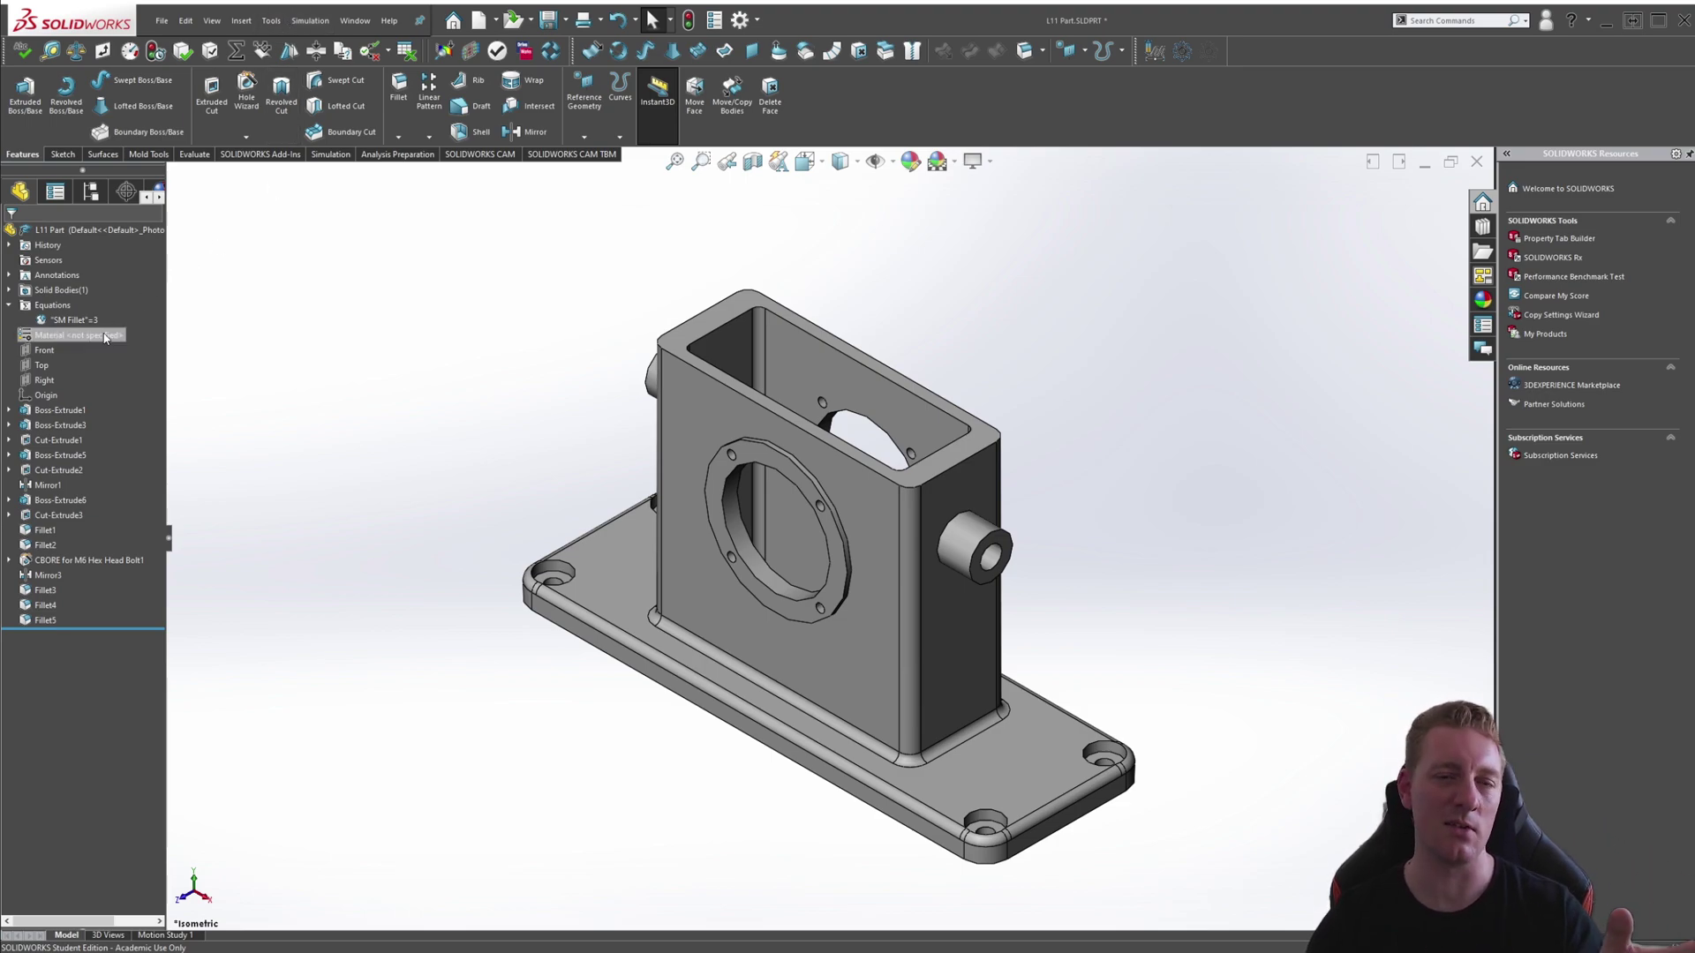
Open Manage Equations from the SM Fillet equation's context menu in the tree
click(71, 319)
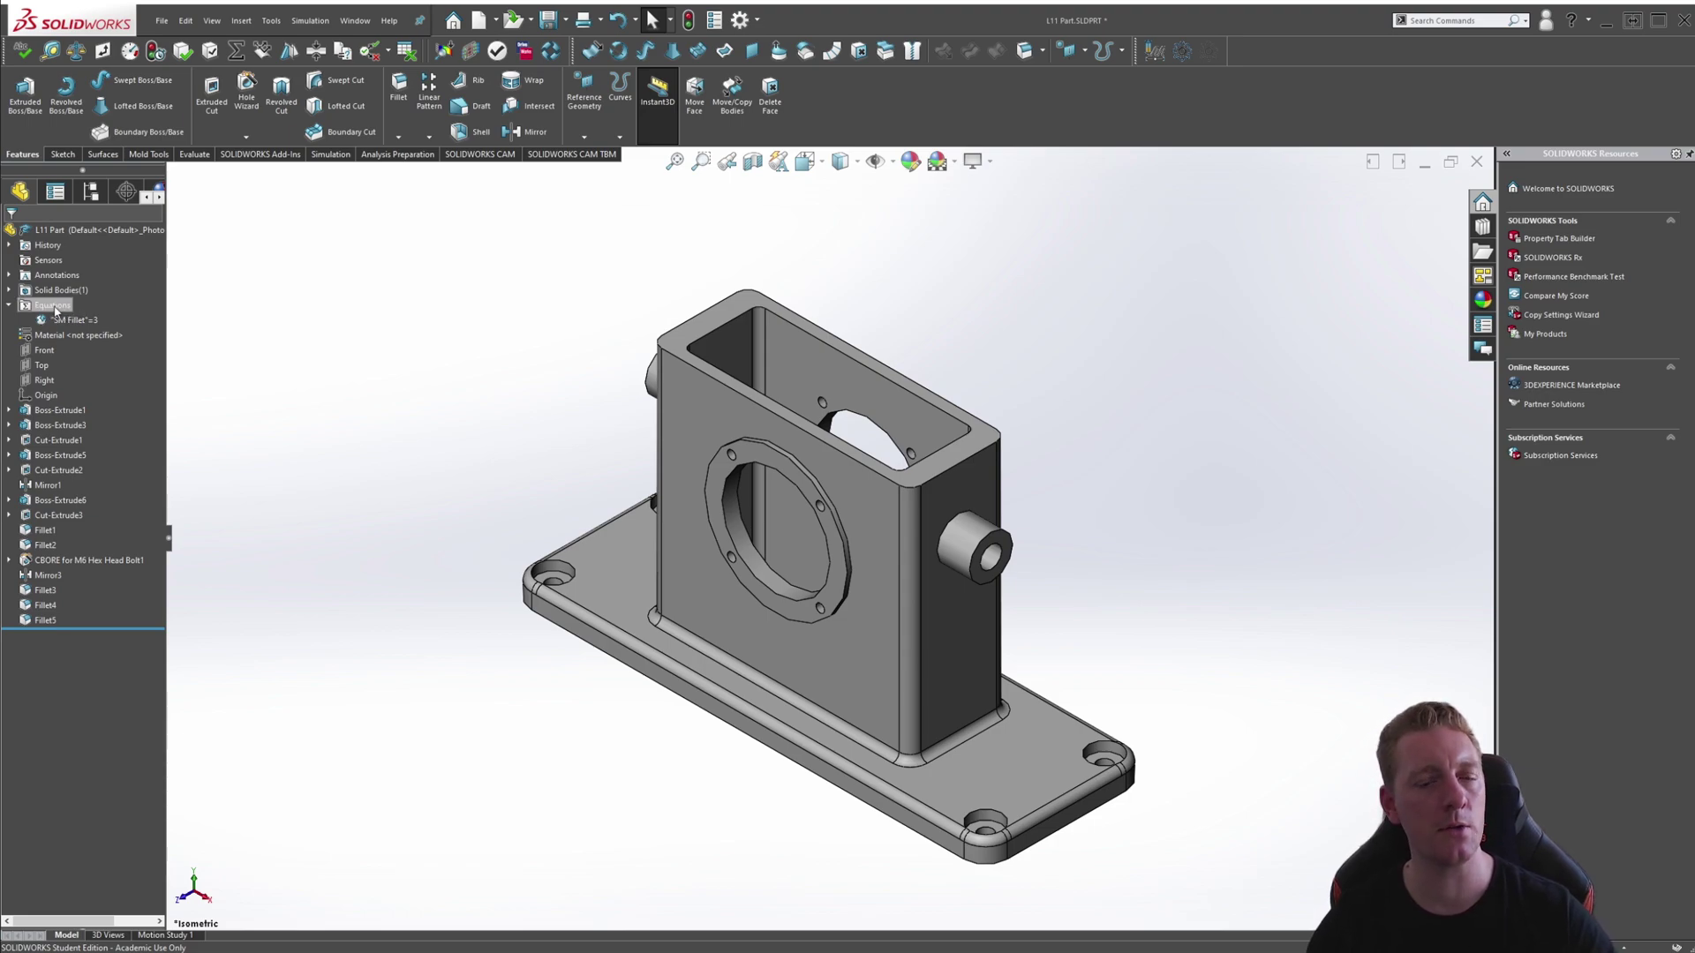
right_click(49, 305)
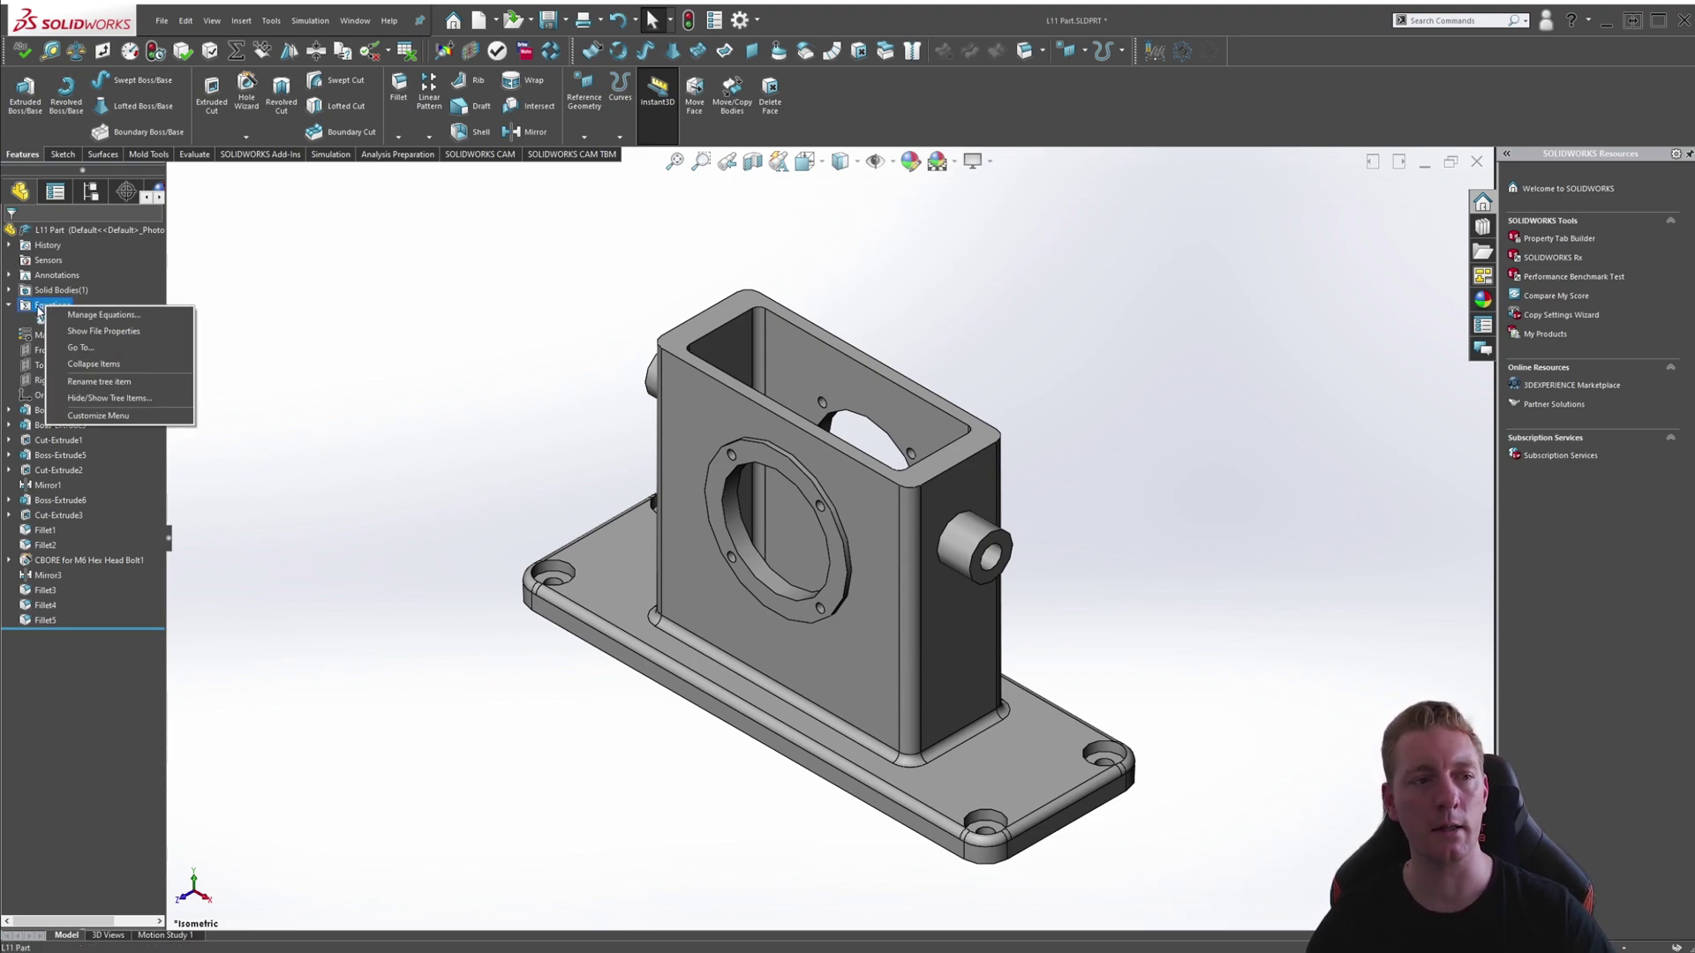
click(51, 321)
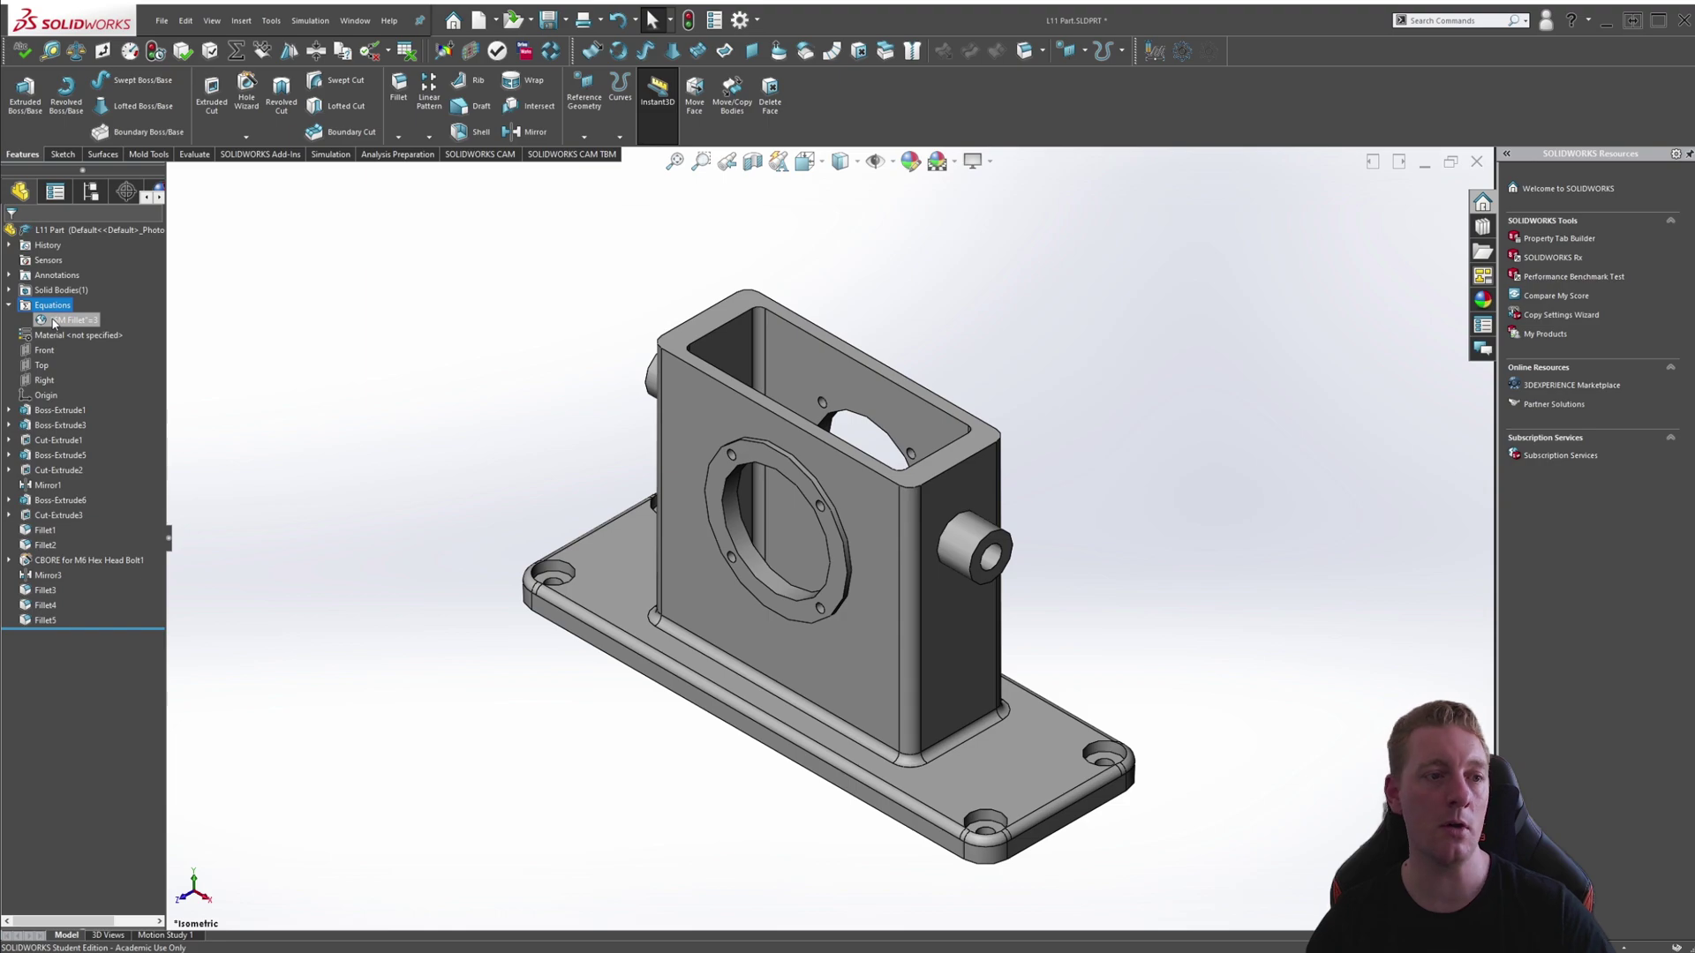
right_click(54, 323)
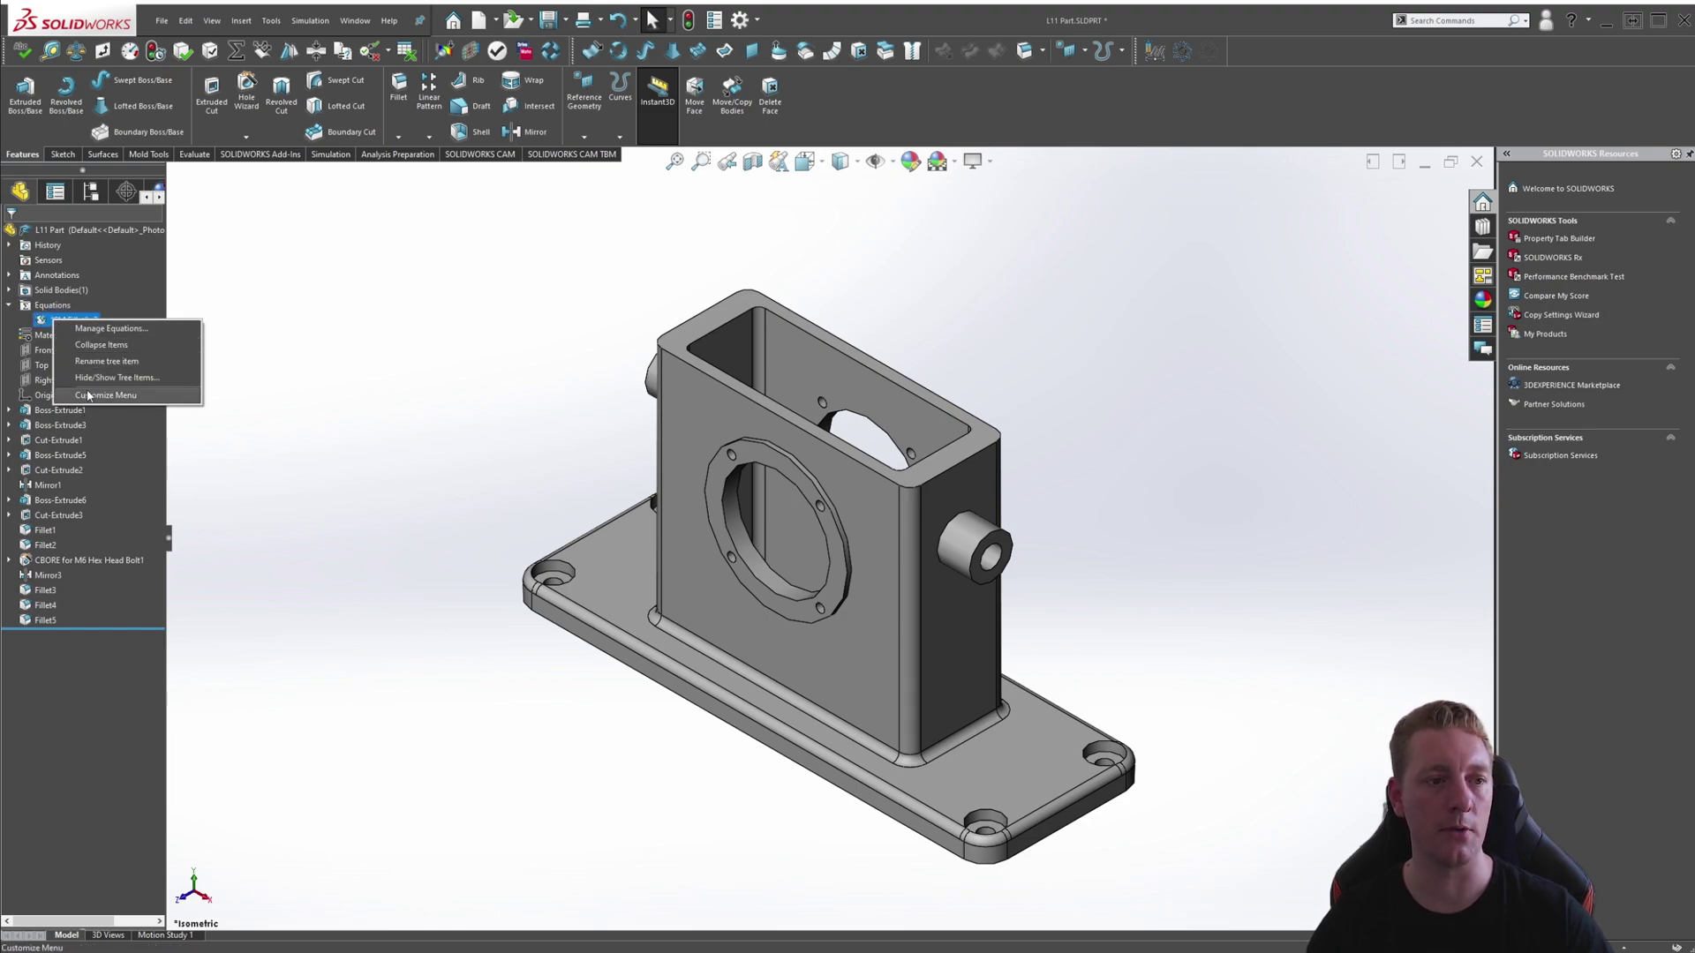
click(110, 328)
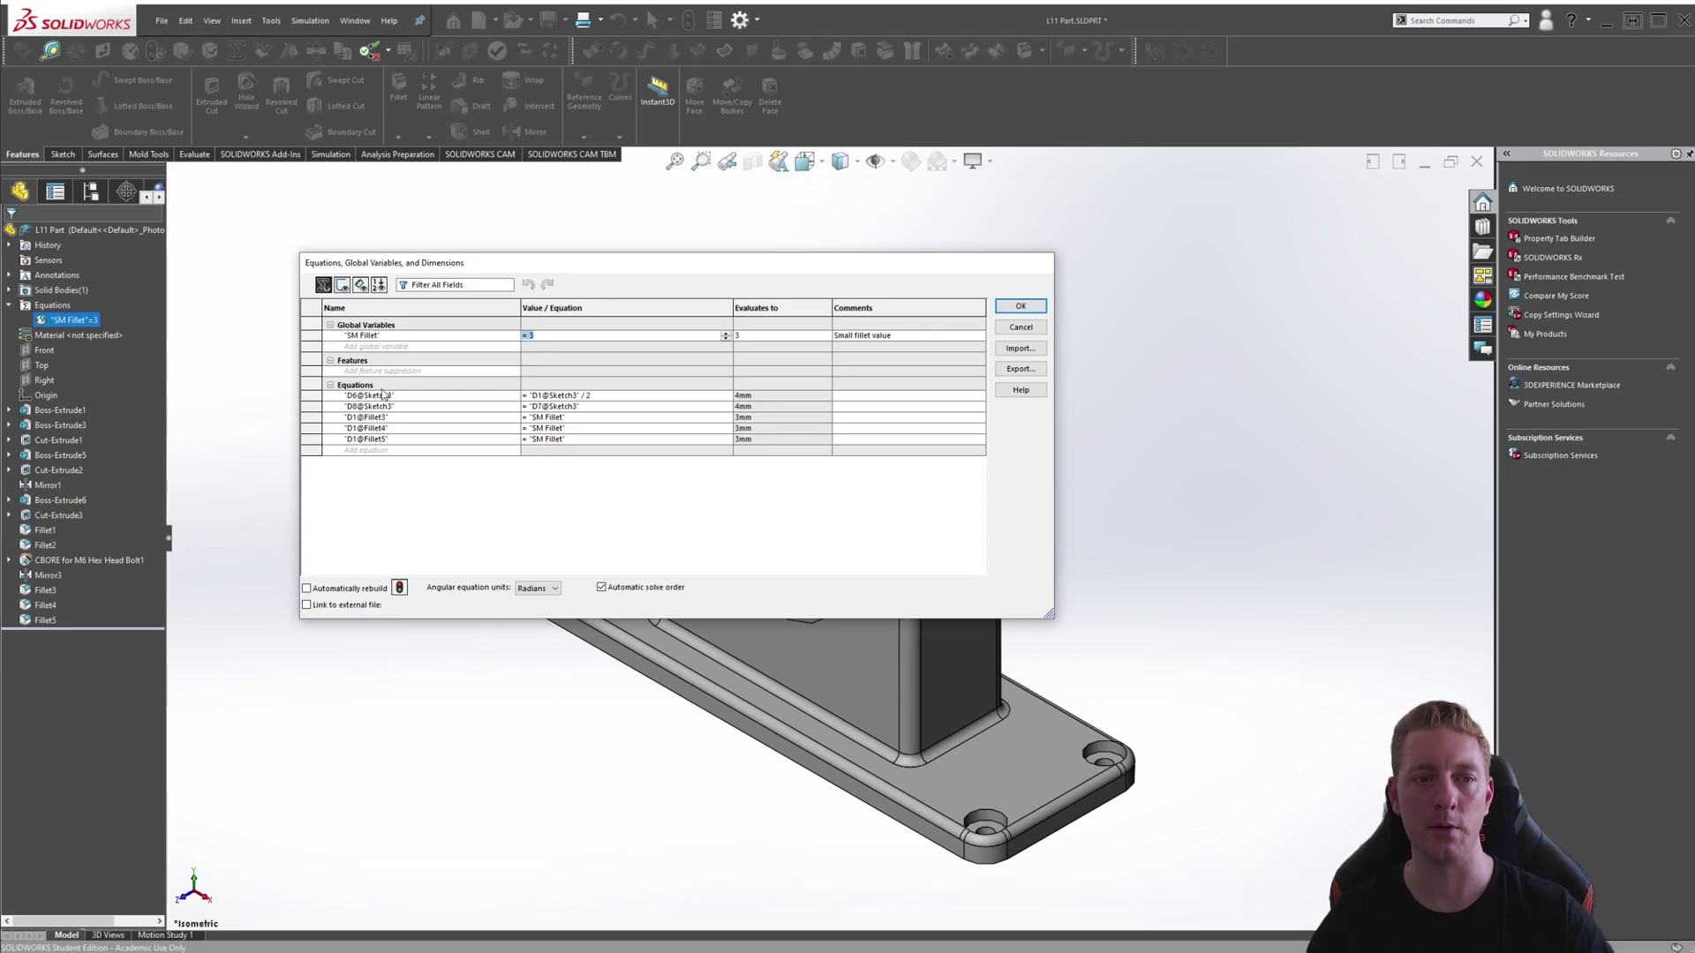
Move the dialog beside the part and turn on Automatically rebuild
drag(414, 263, 366, 182)
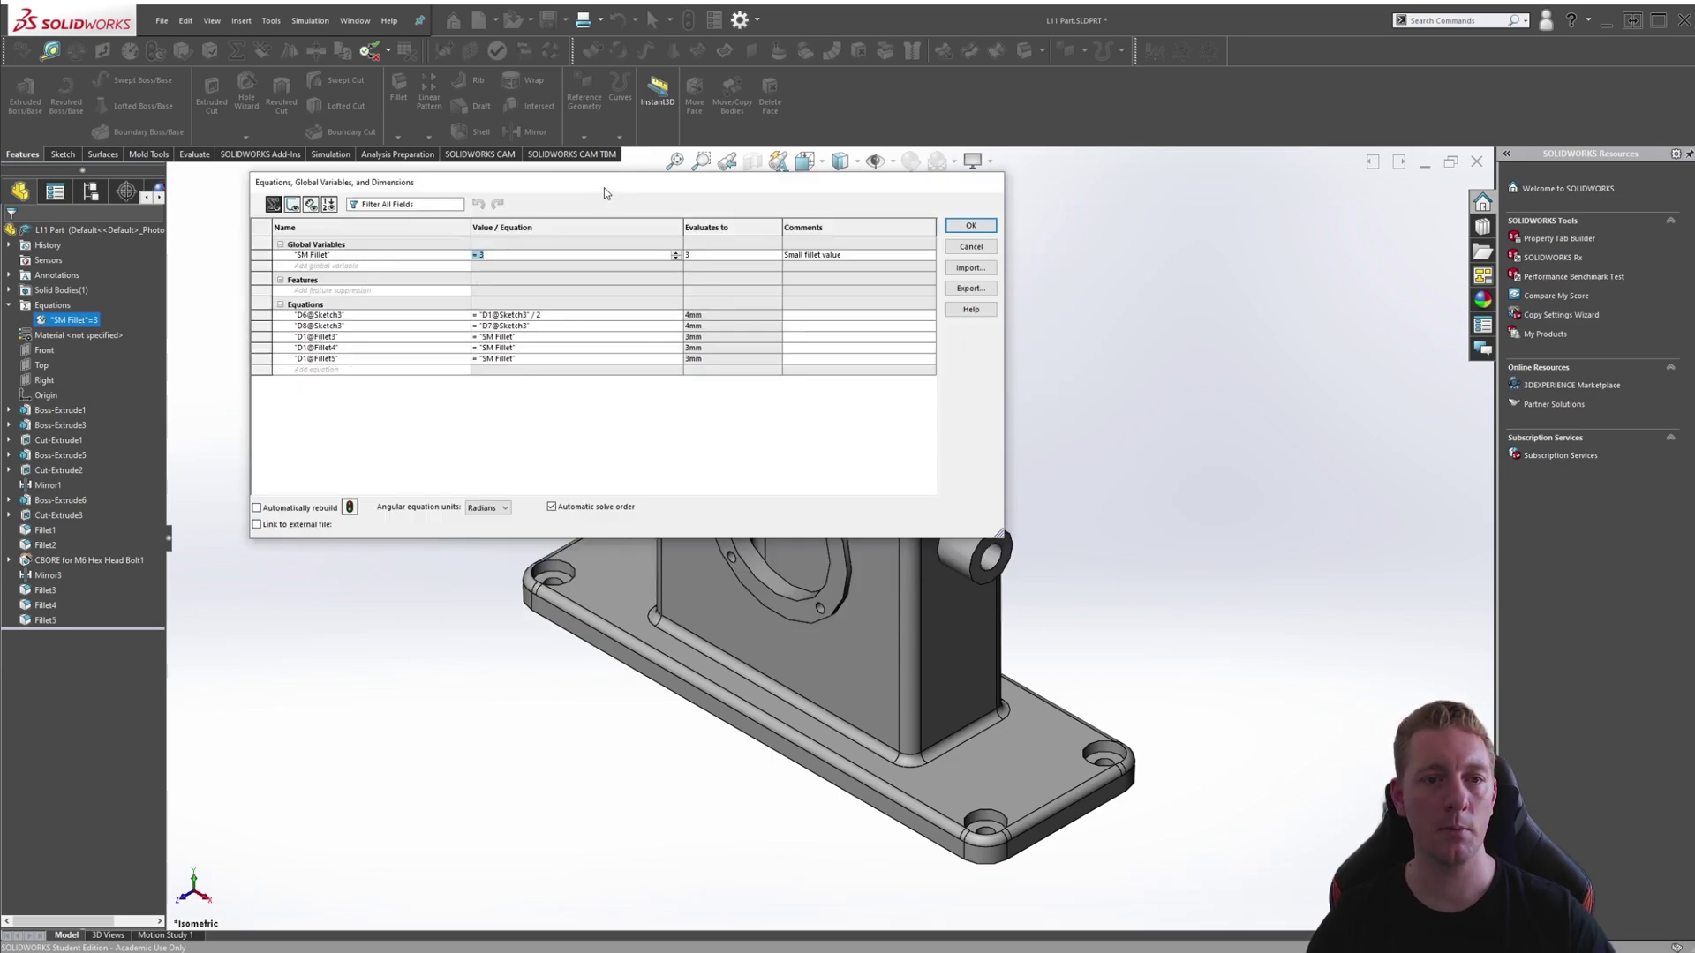
drag(606, 193, 554, 209)
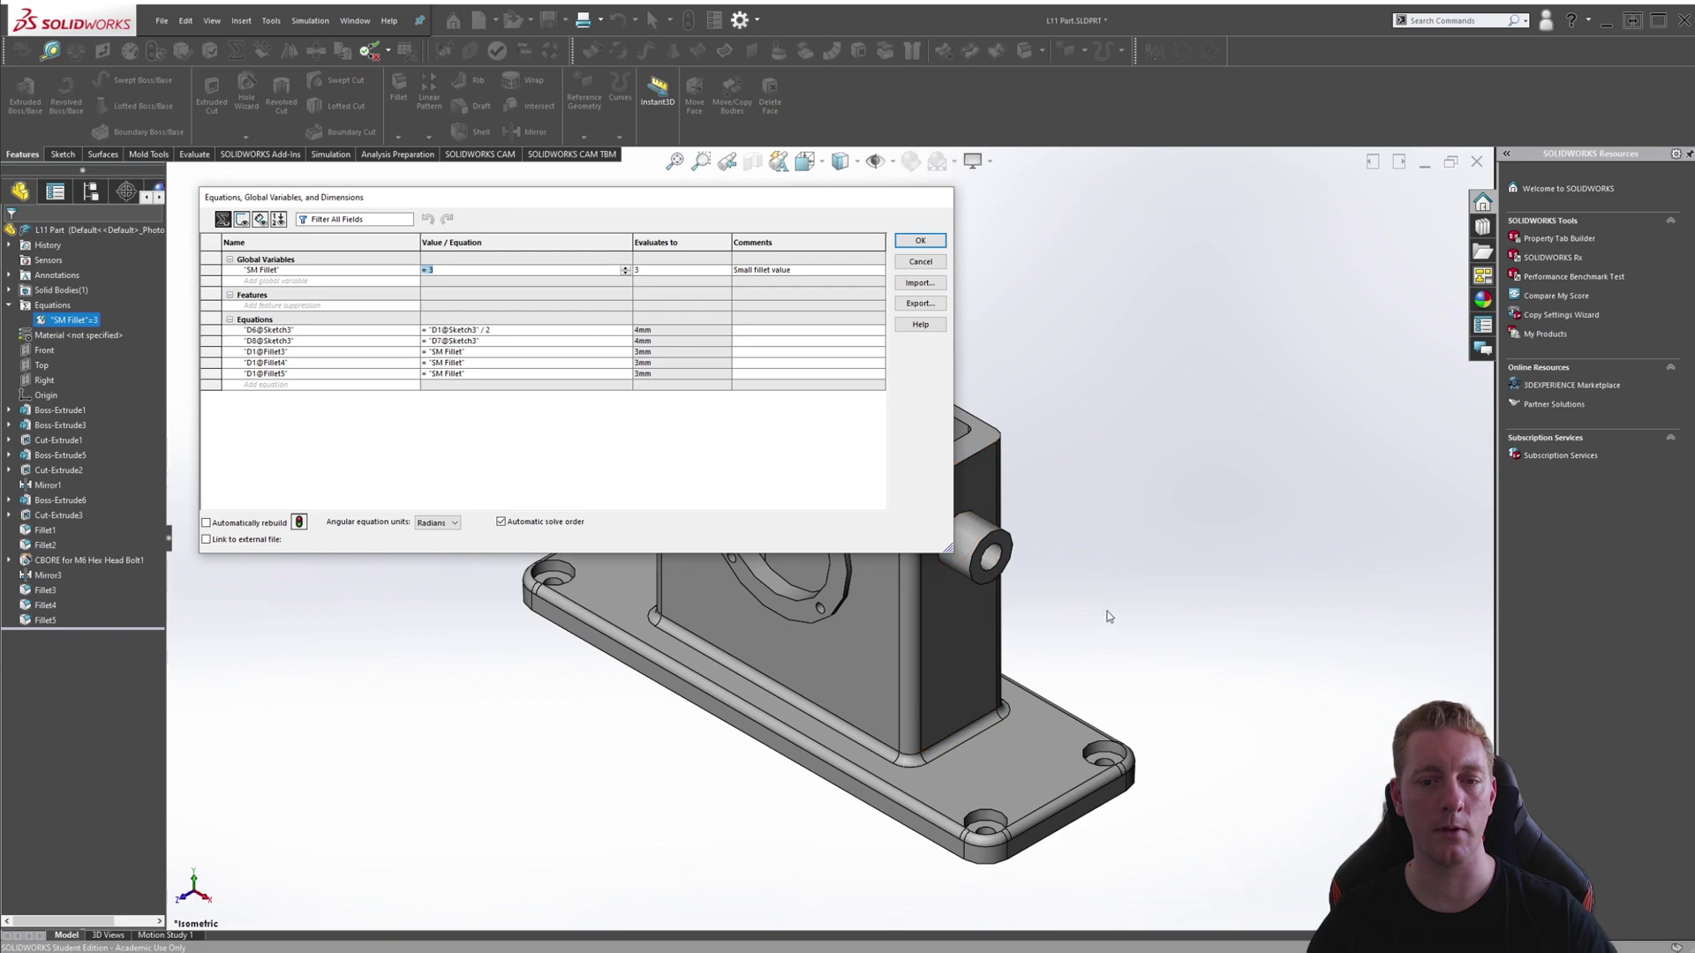
ctrl+middle_drag(1110, 616, 1334, 604)
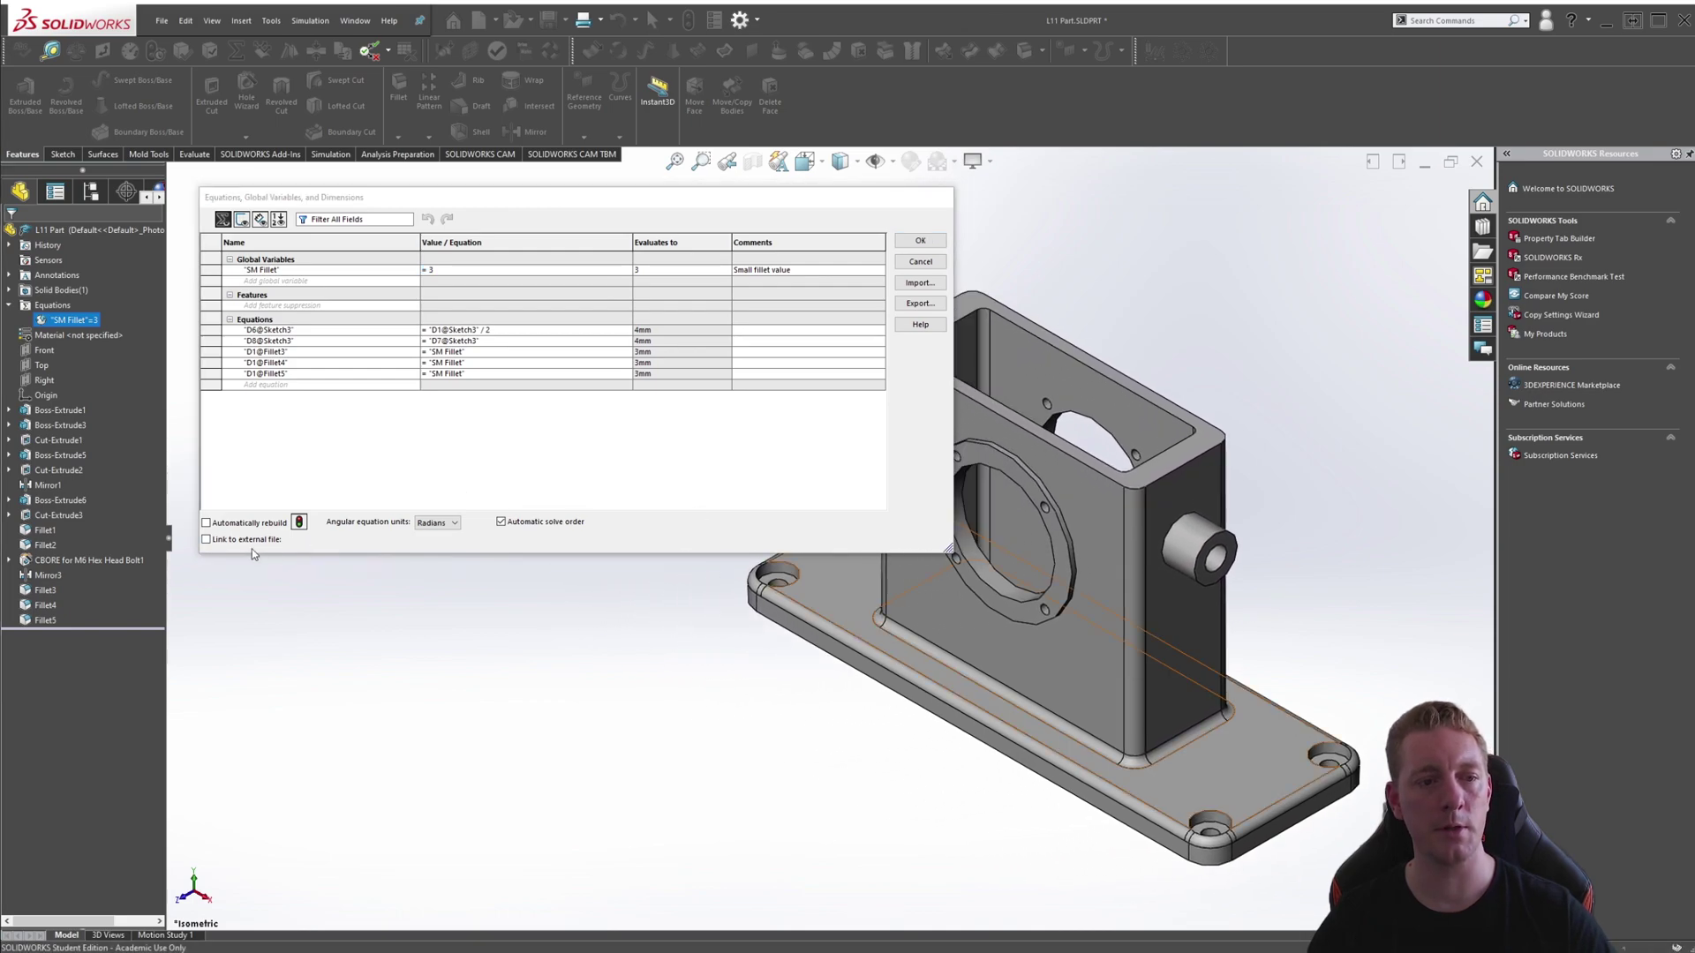
click(206, 523)
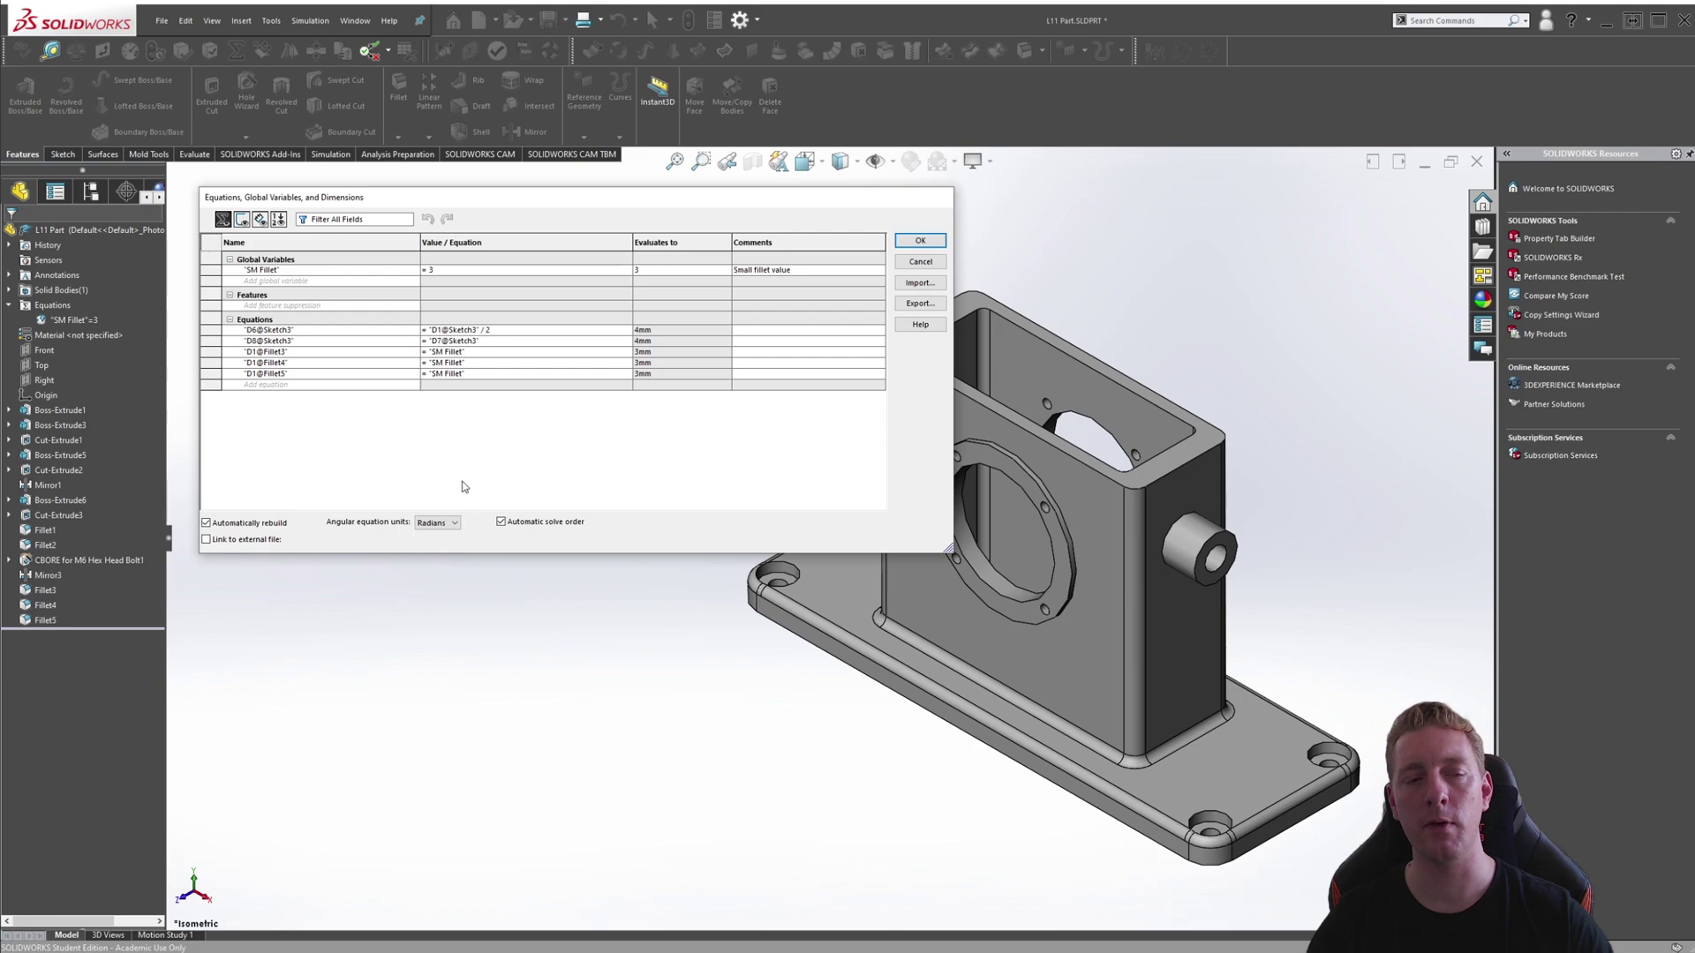
click(448, 271)
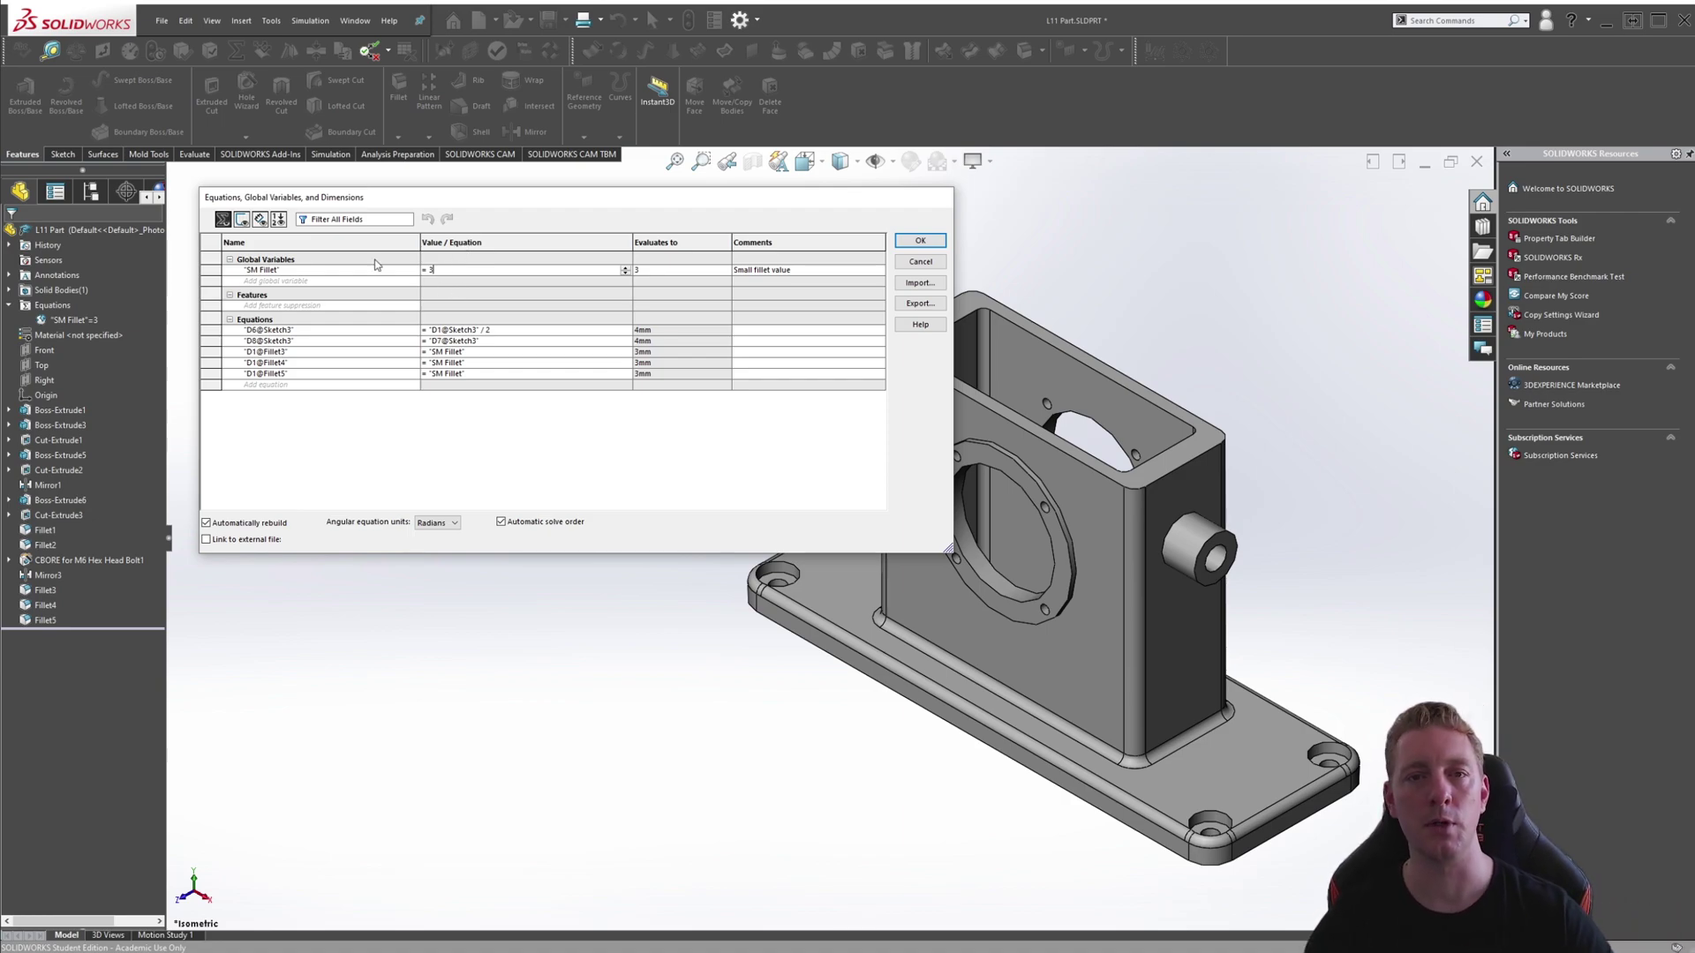
Try SM Fillet values of 5 and then 1, rebuilding the fillets each time
key(BackSpace)
text(3)
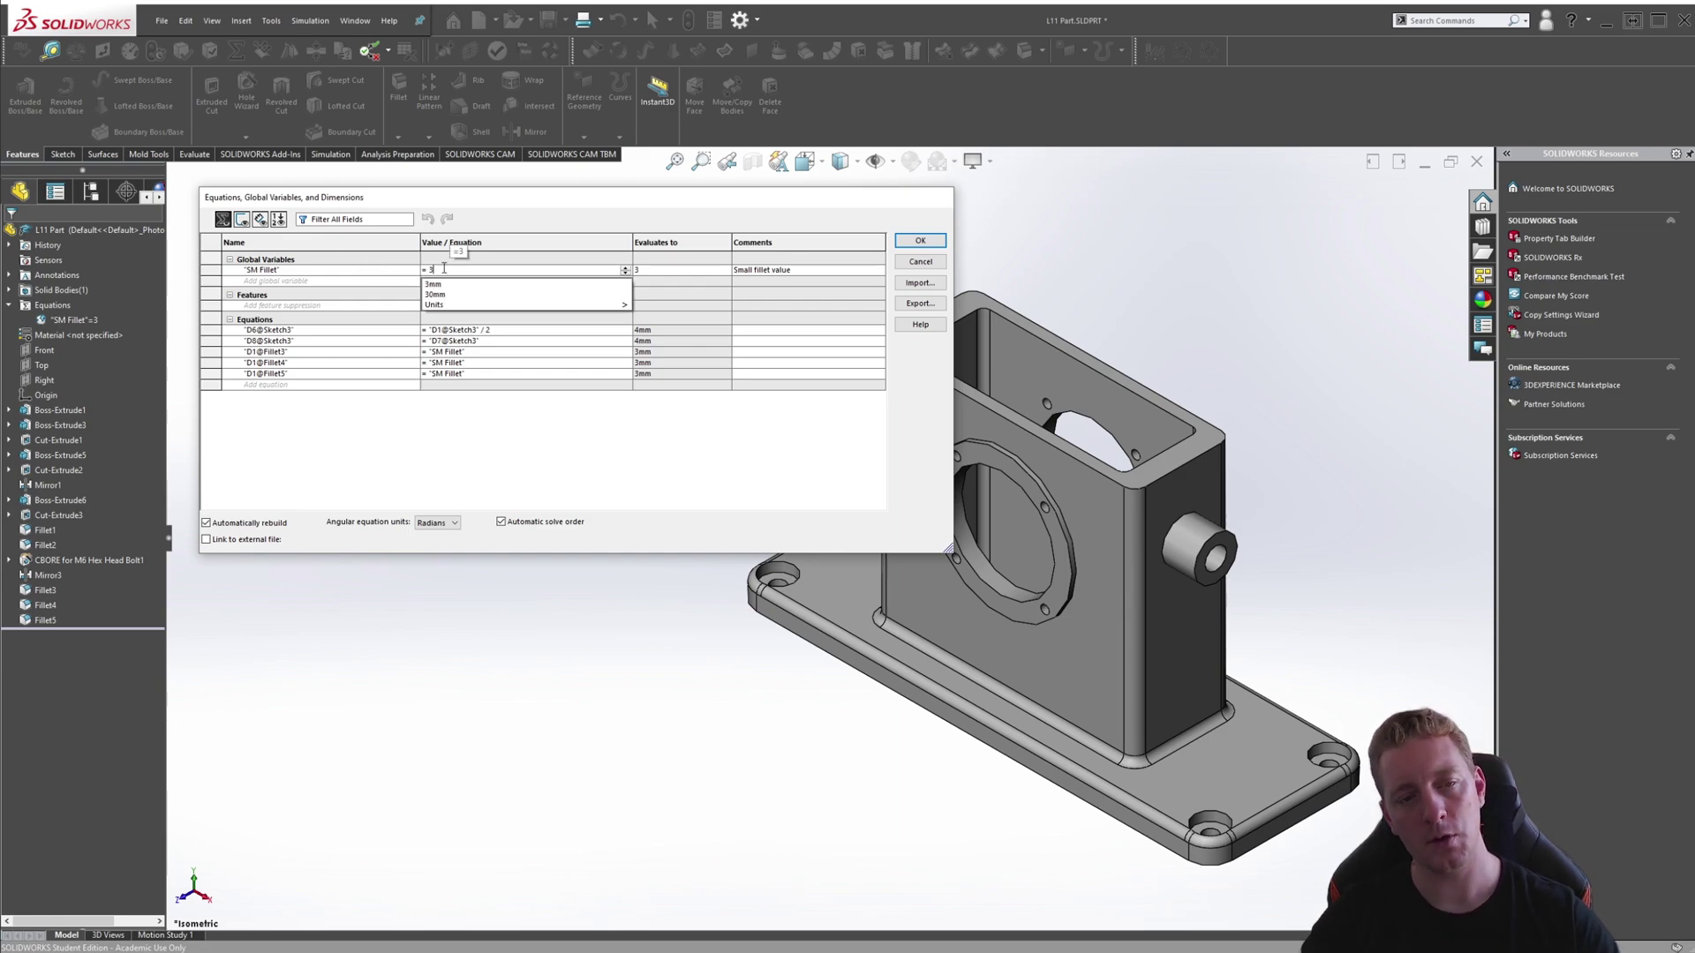
key(BackSpace)
text(5)
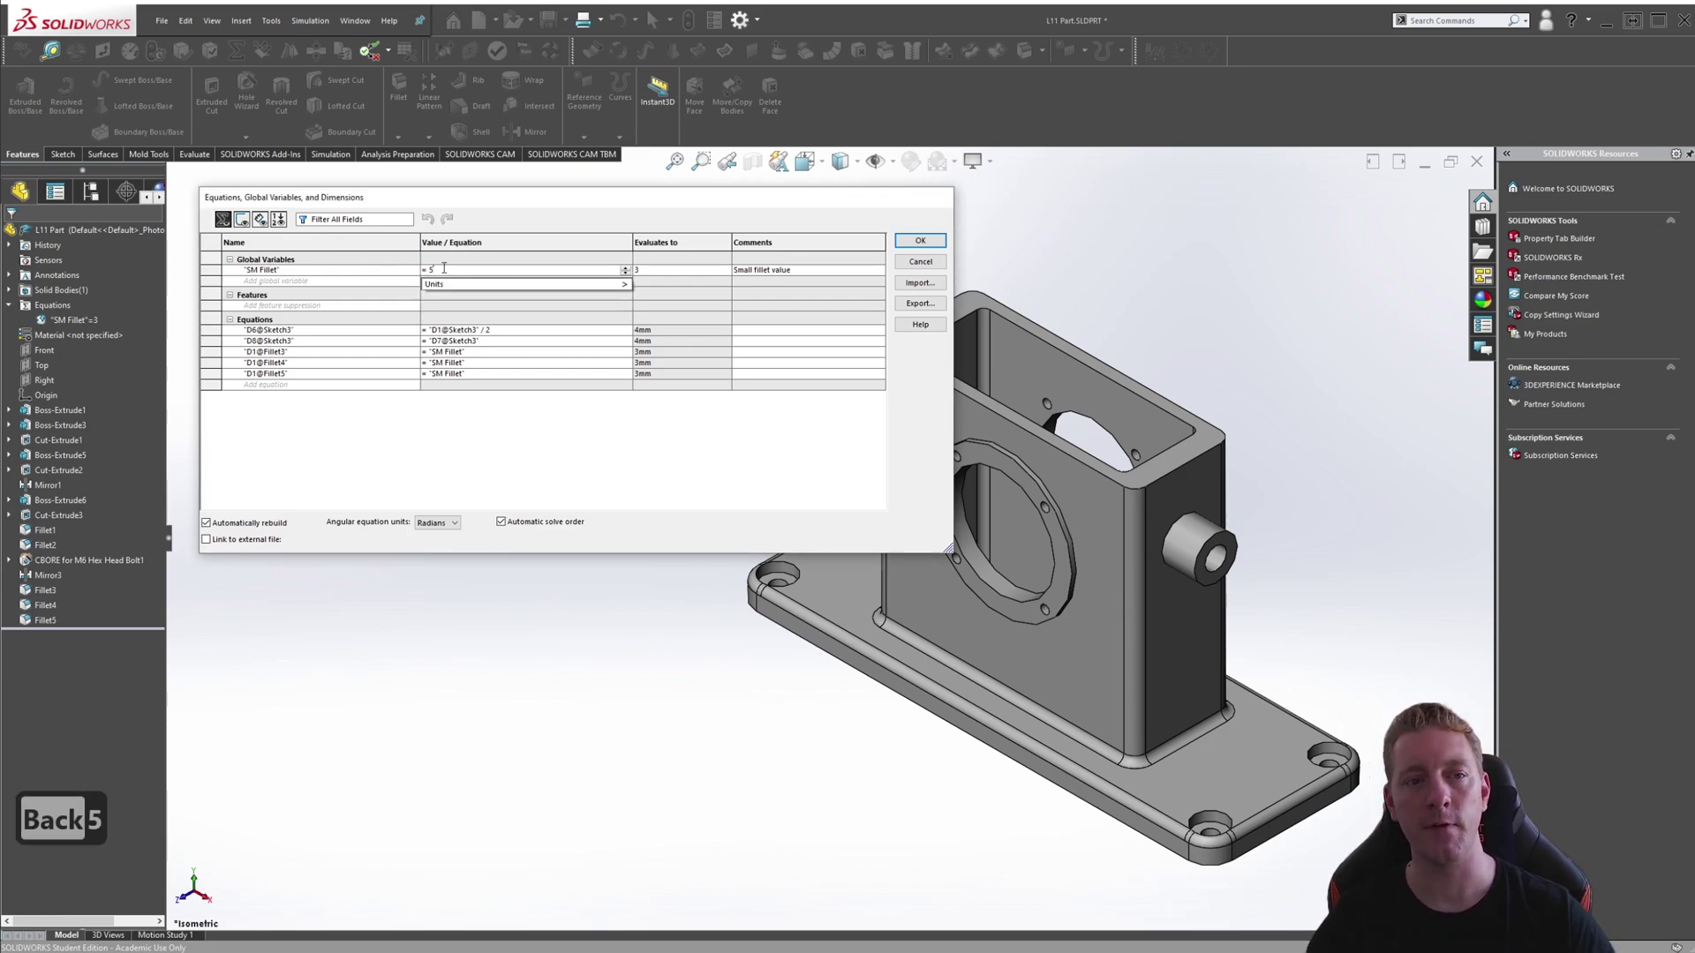
key(Tab)
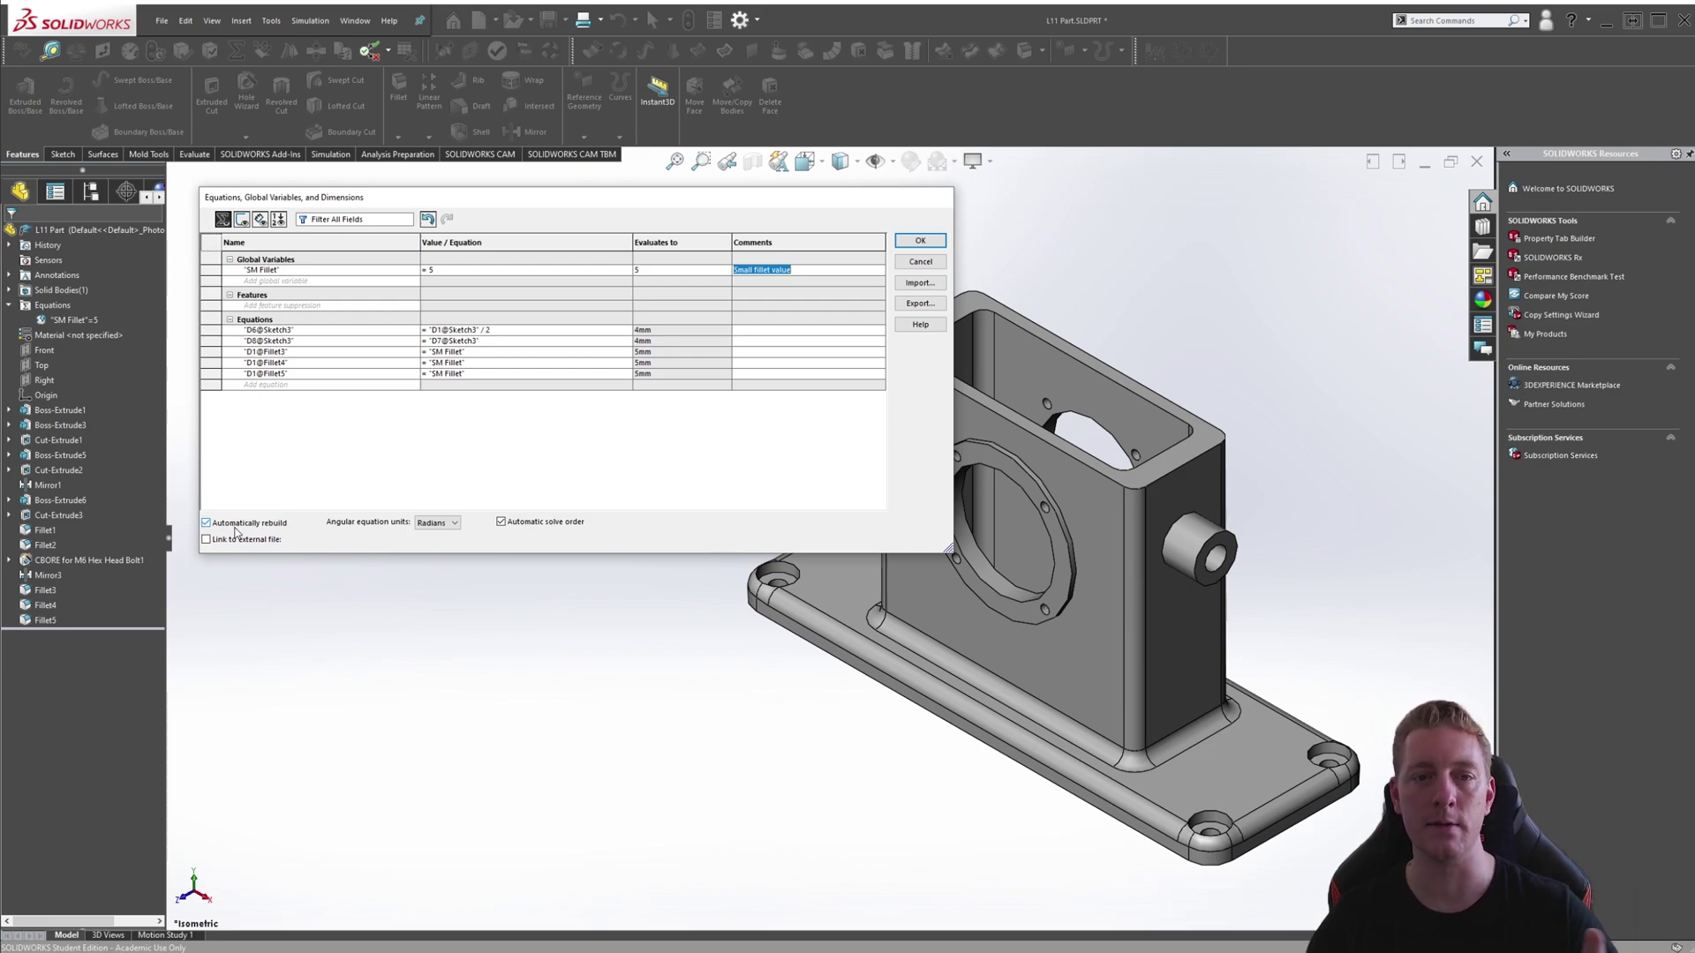
click(442, 270)
key(BackSpace)
text(1)
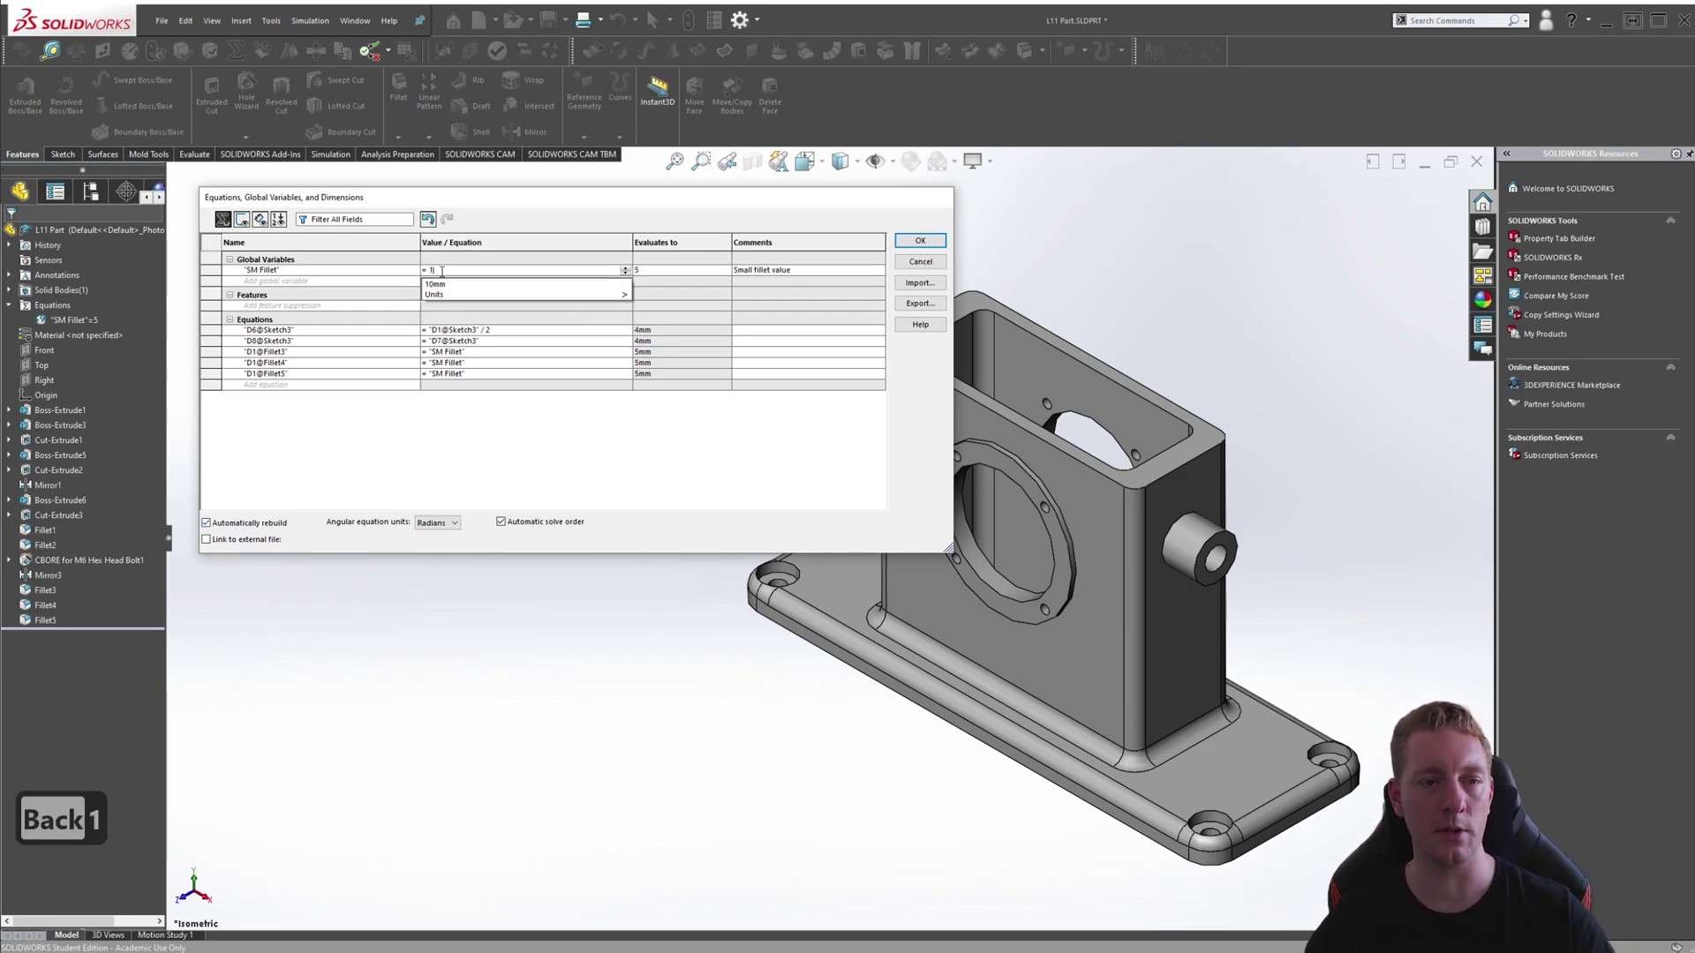
key(Tab)
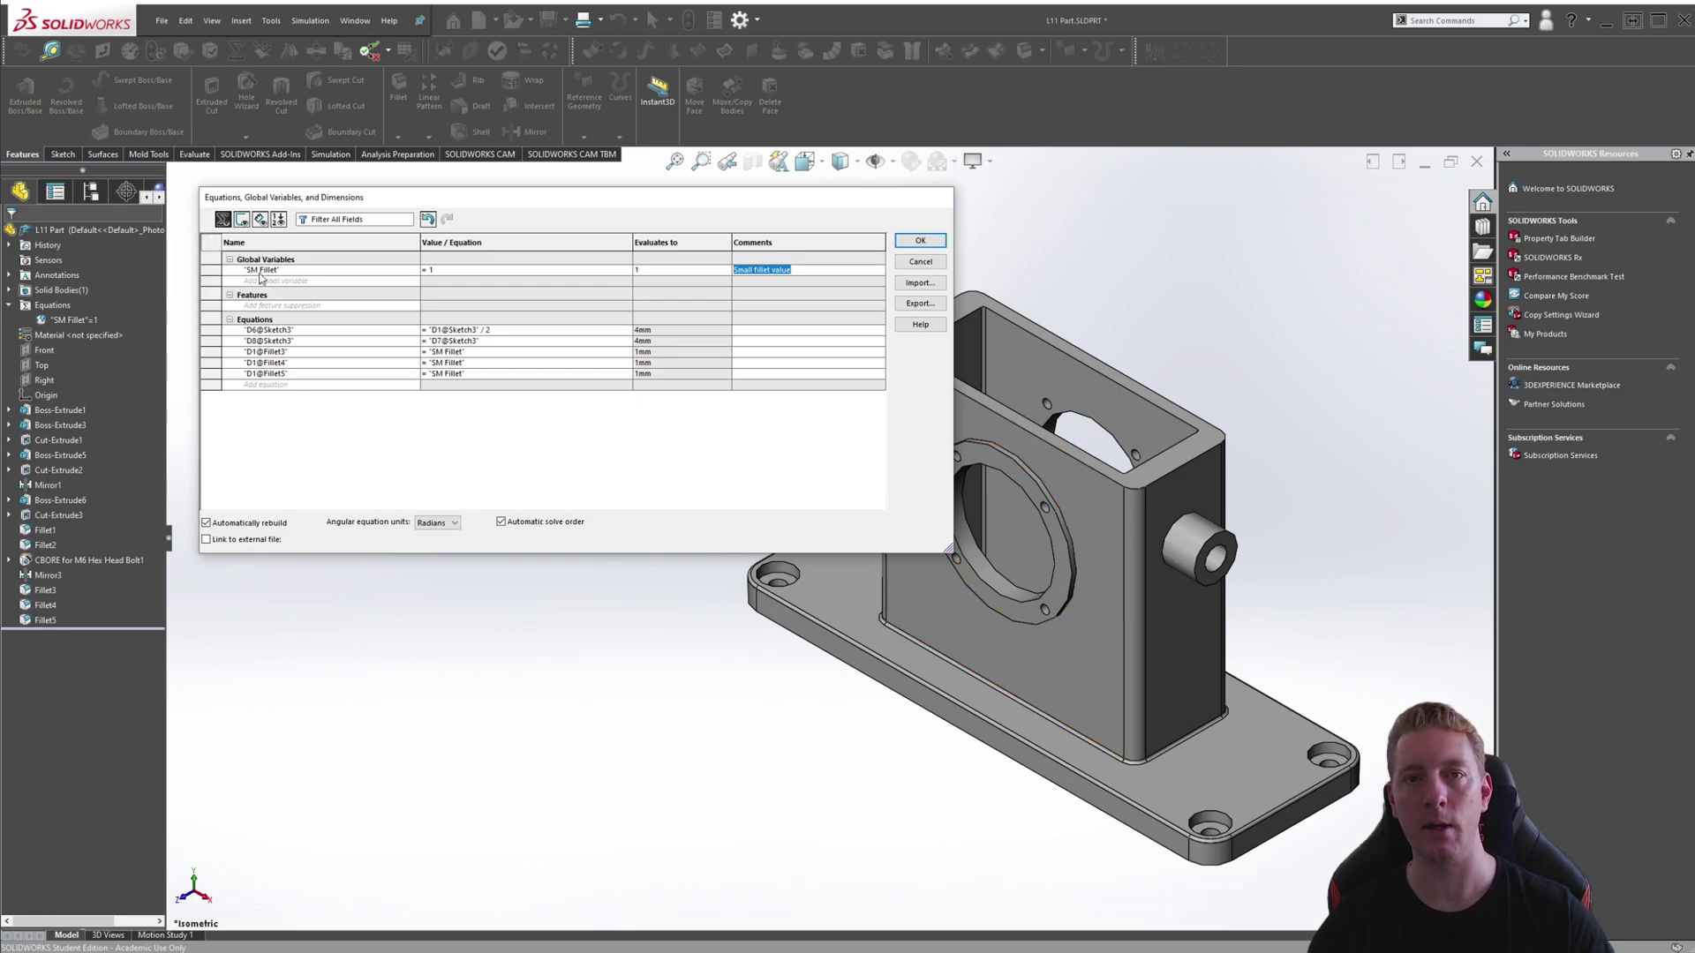
Try 3, then settle SM Fillet at 2 and accept the equations
click(437, 269)
key(BackSpace)
text(3)
key(Tab)
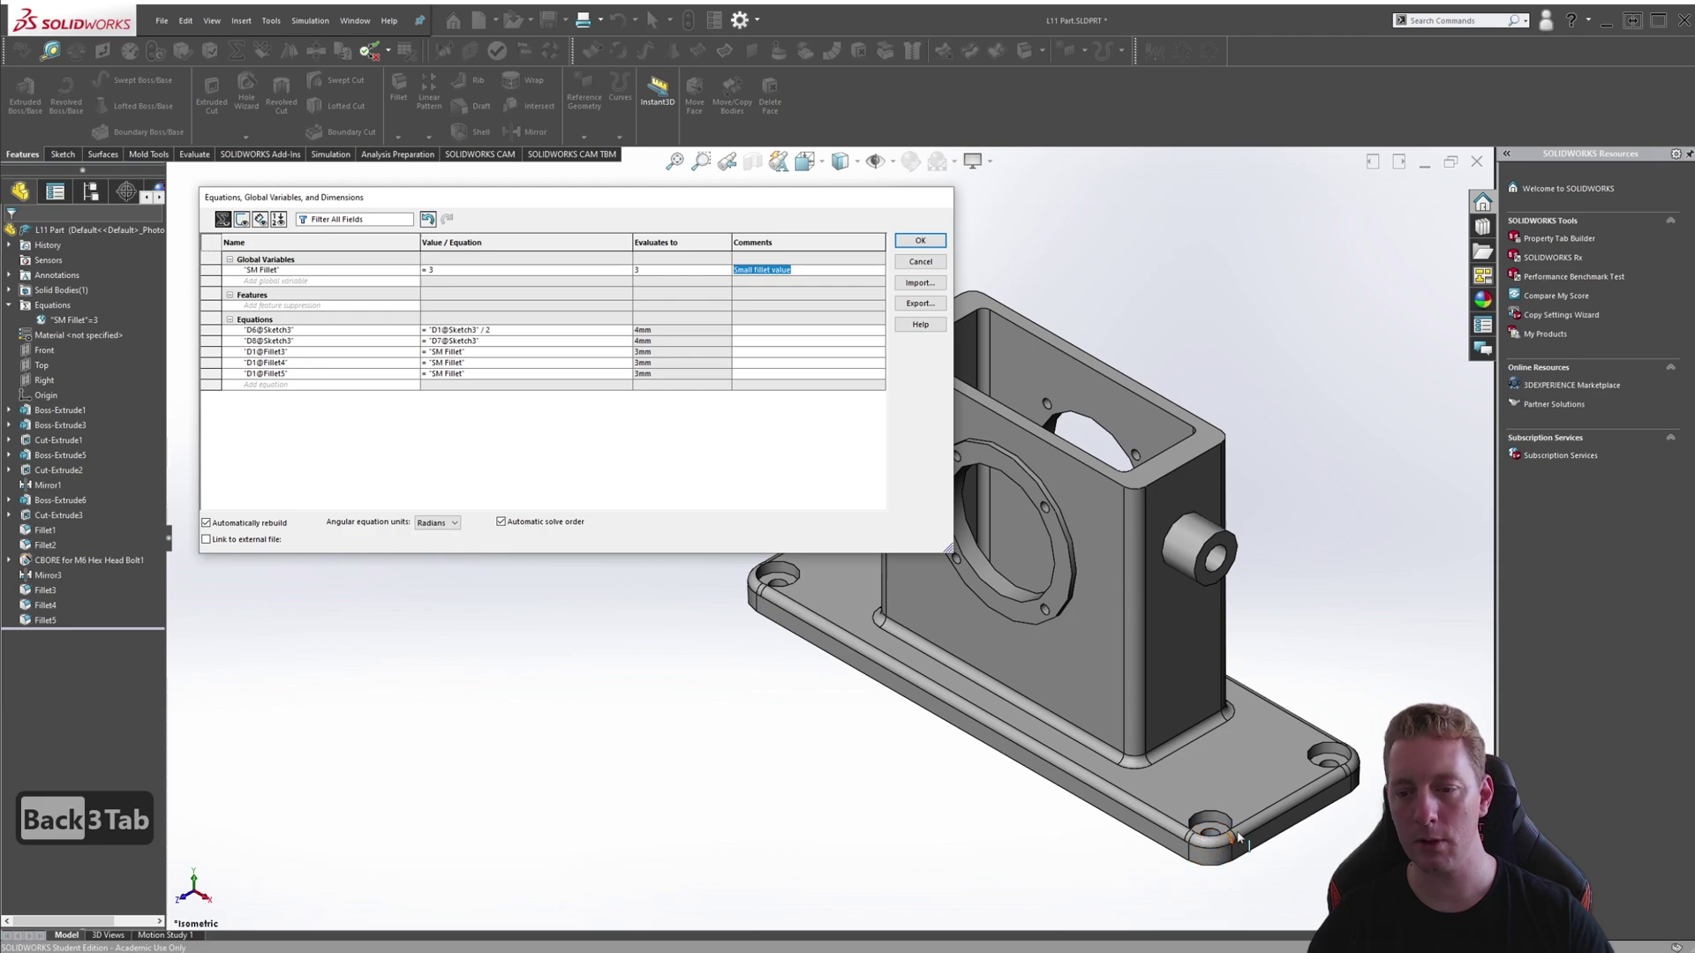
click(435, 270)
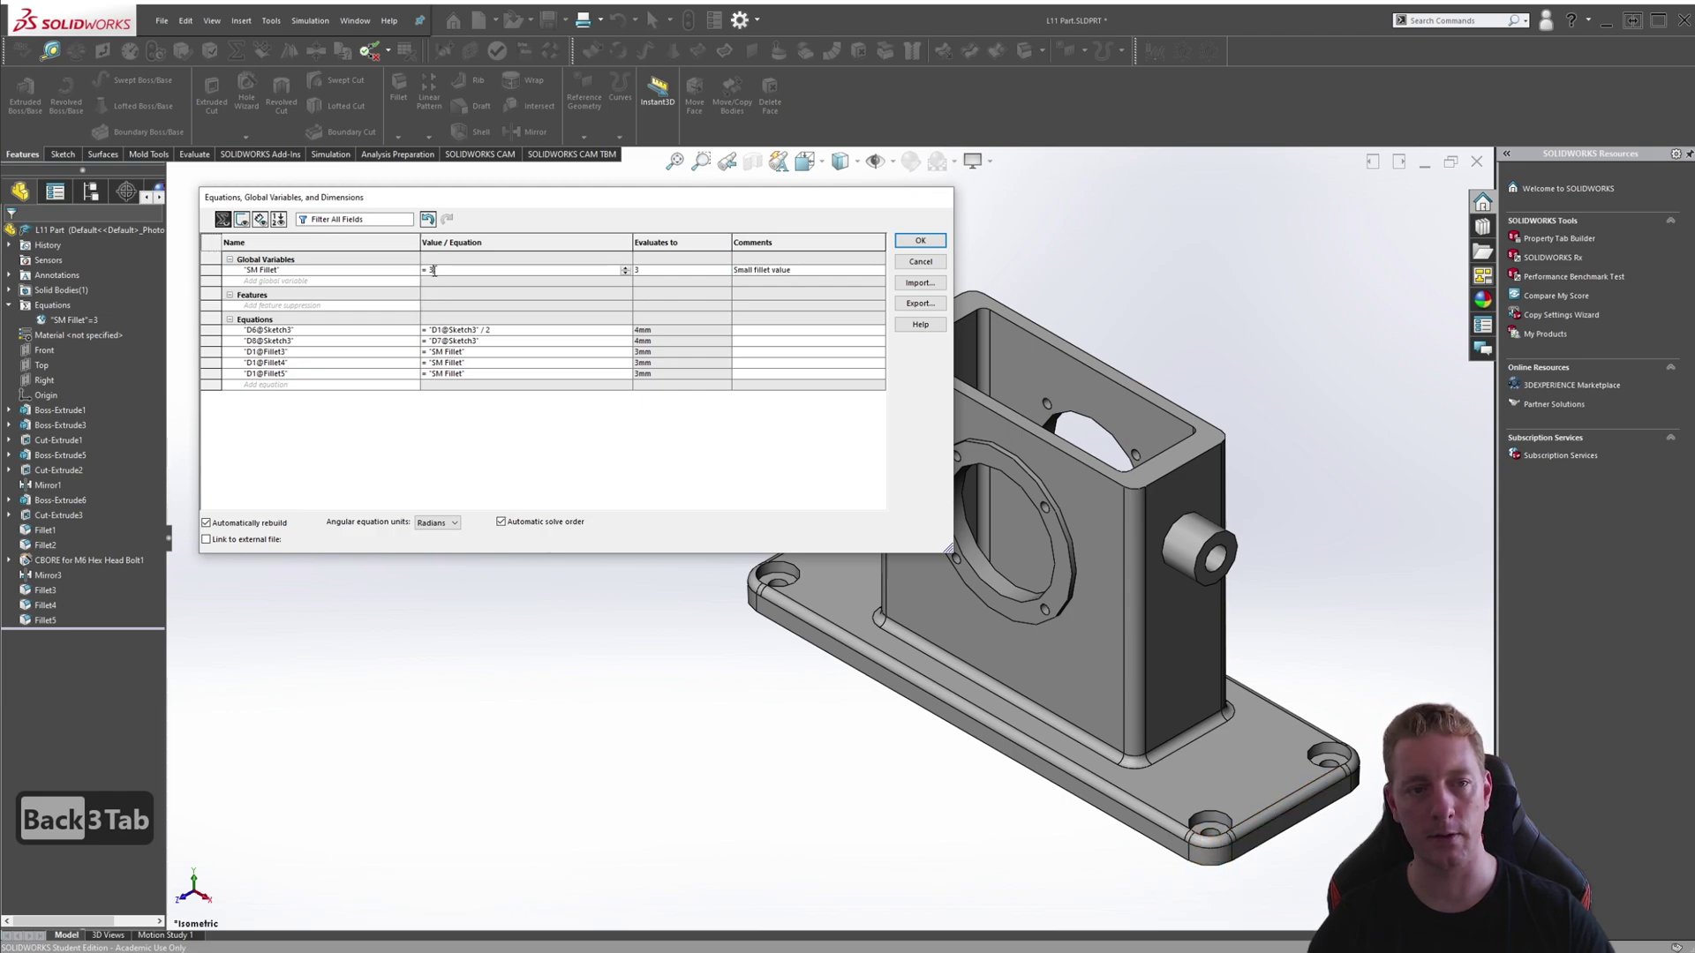
key(BackSpace)
text(2)
key(Tab)
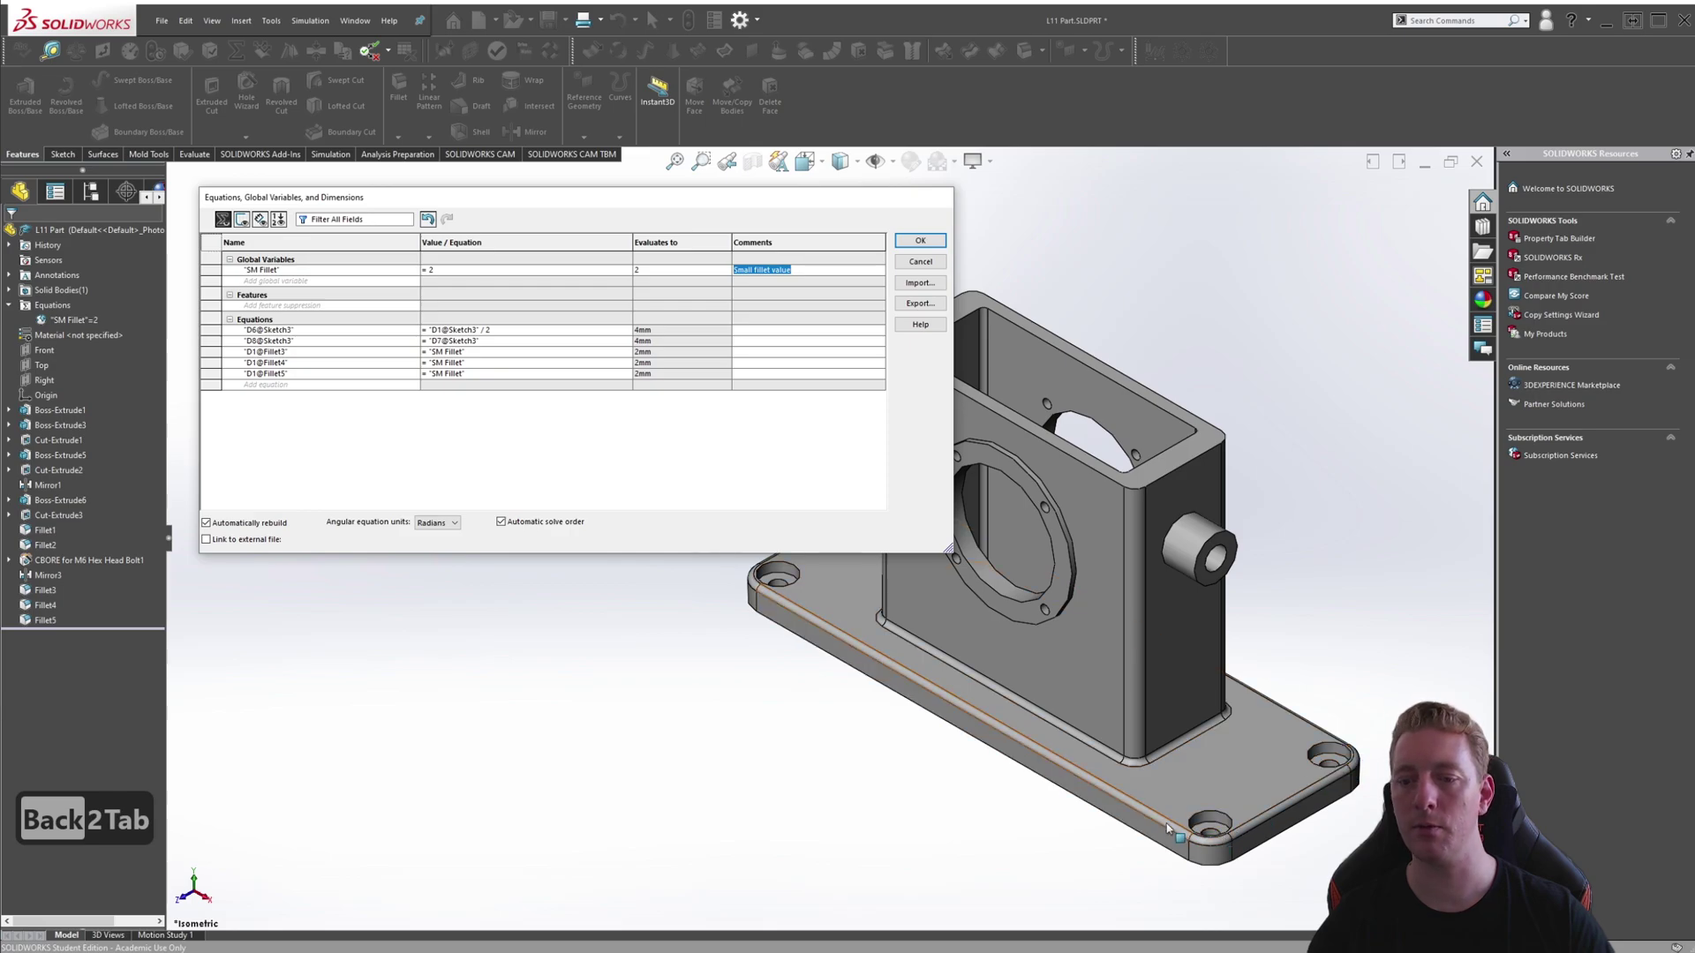
click(919, 240)
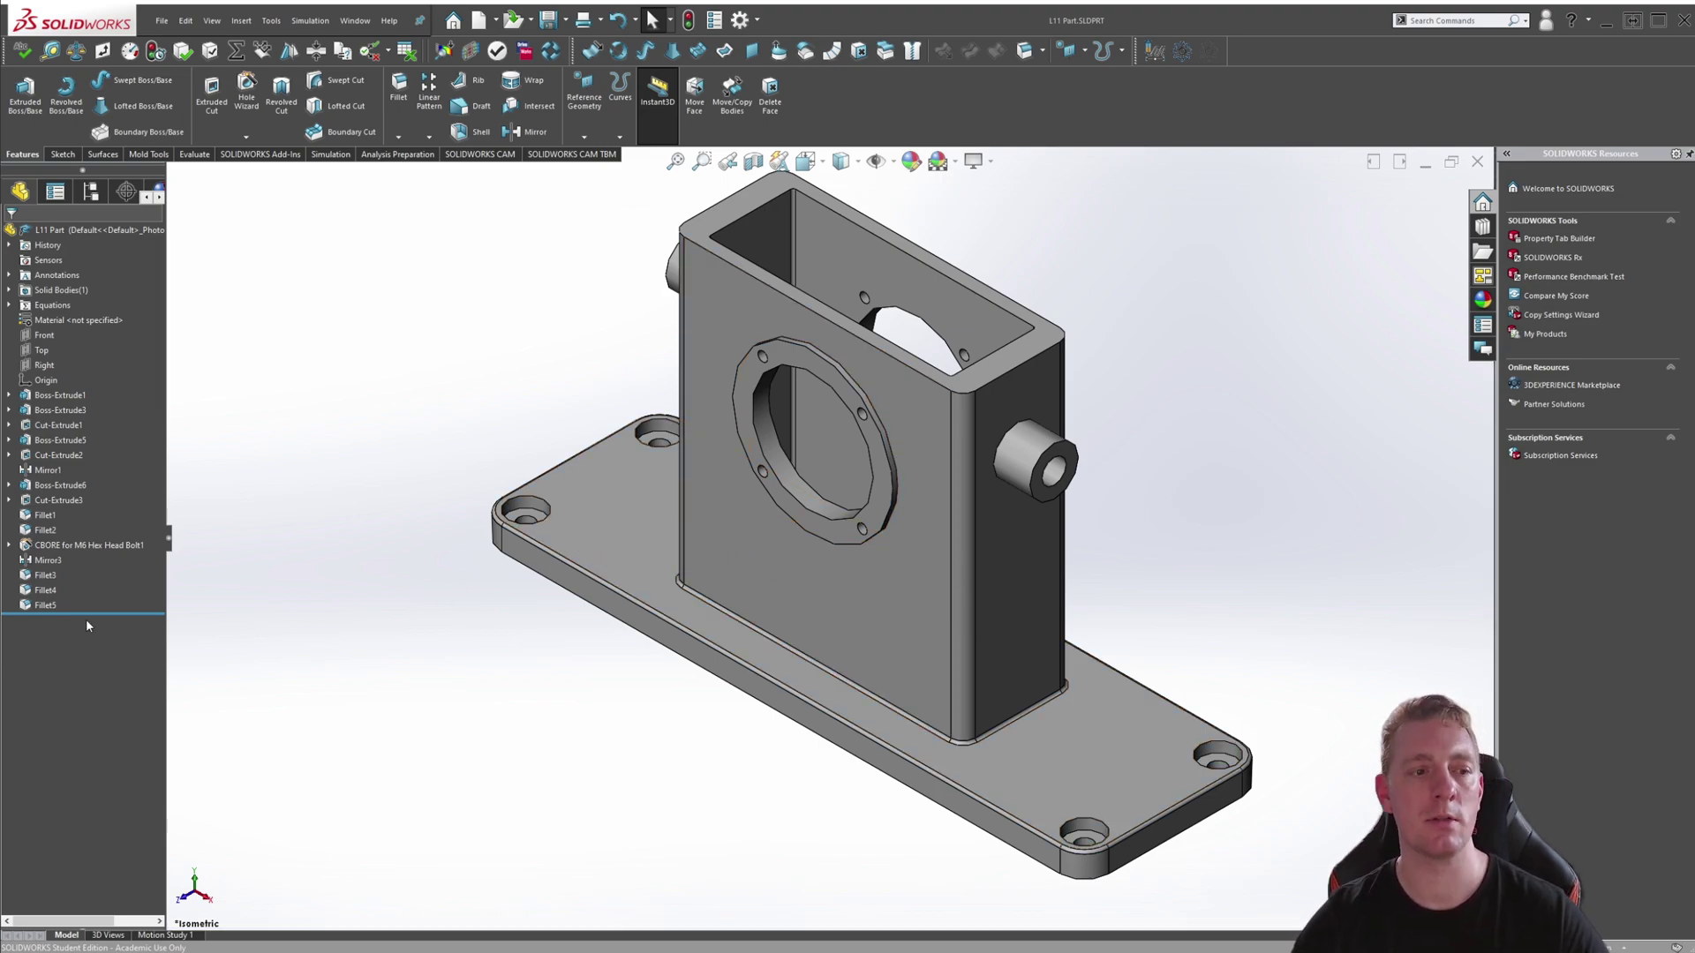
drag(80, 614, 76, 552)
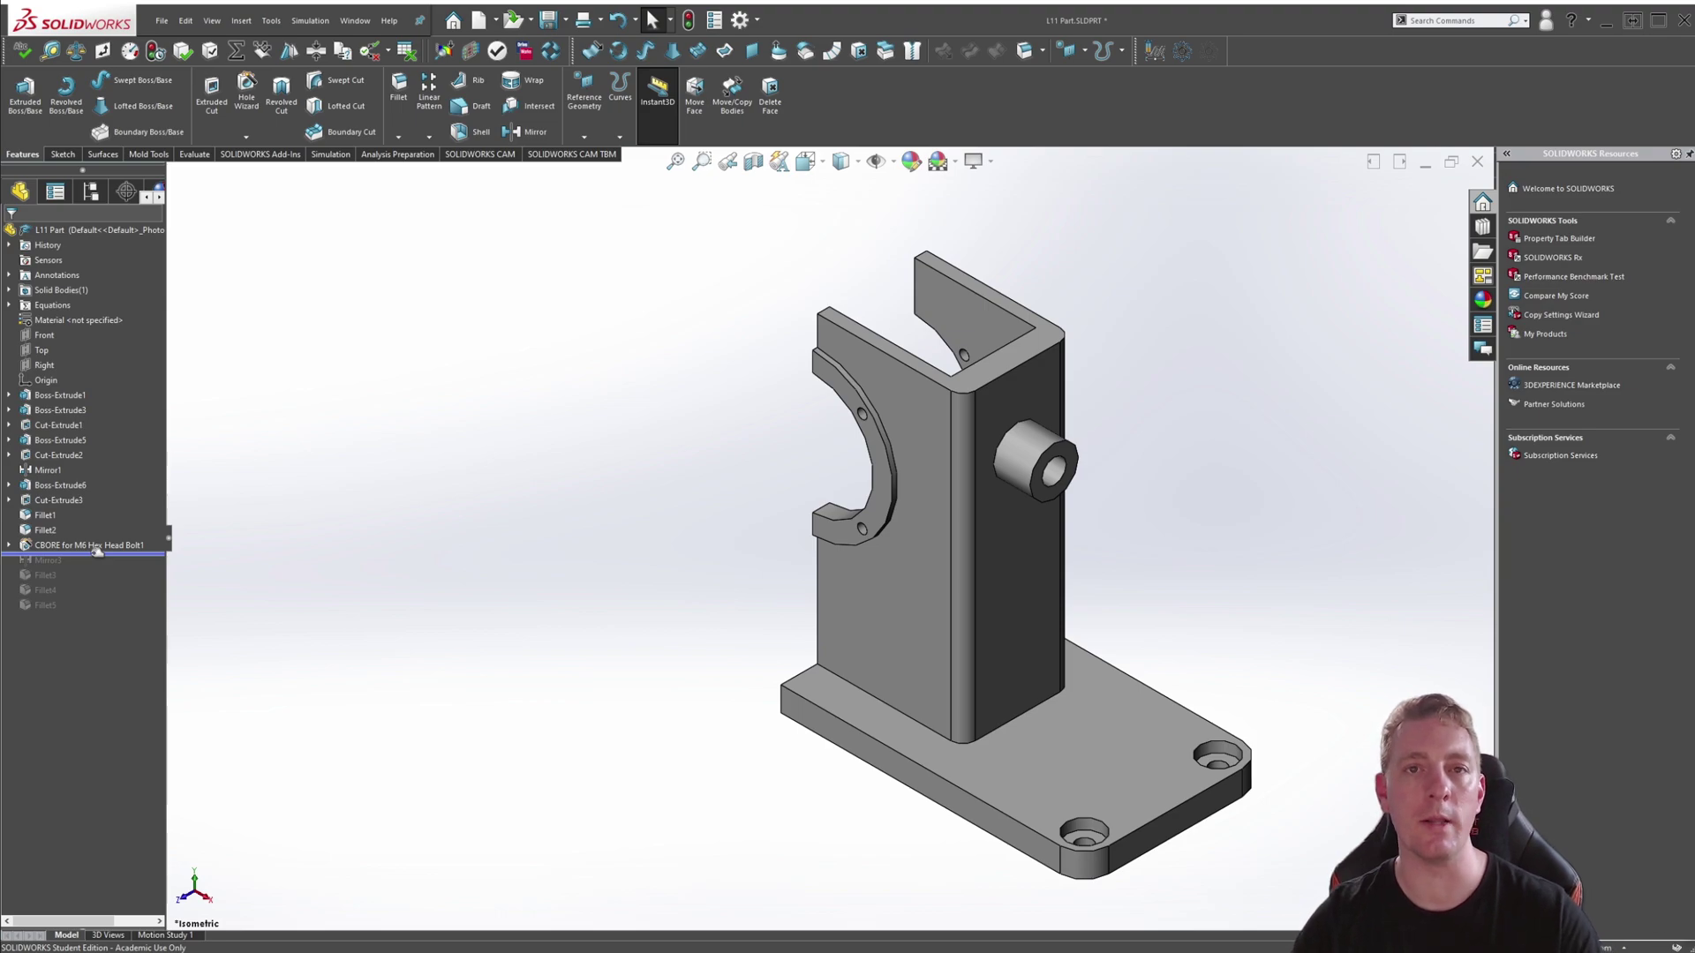
Roll forward to restore all features and add an Overall Base global variable of 125
drag(97, 552, 97, 612)
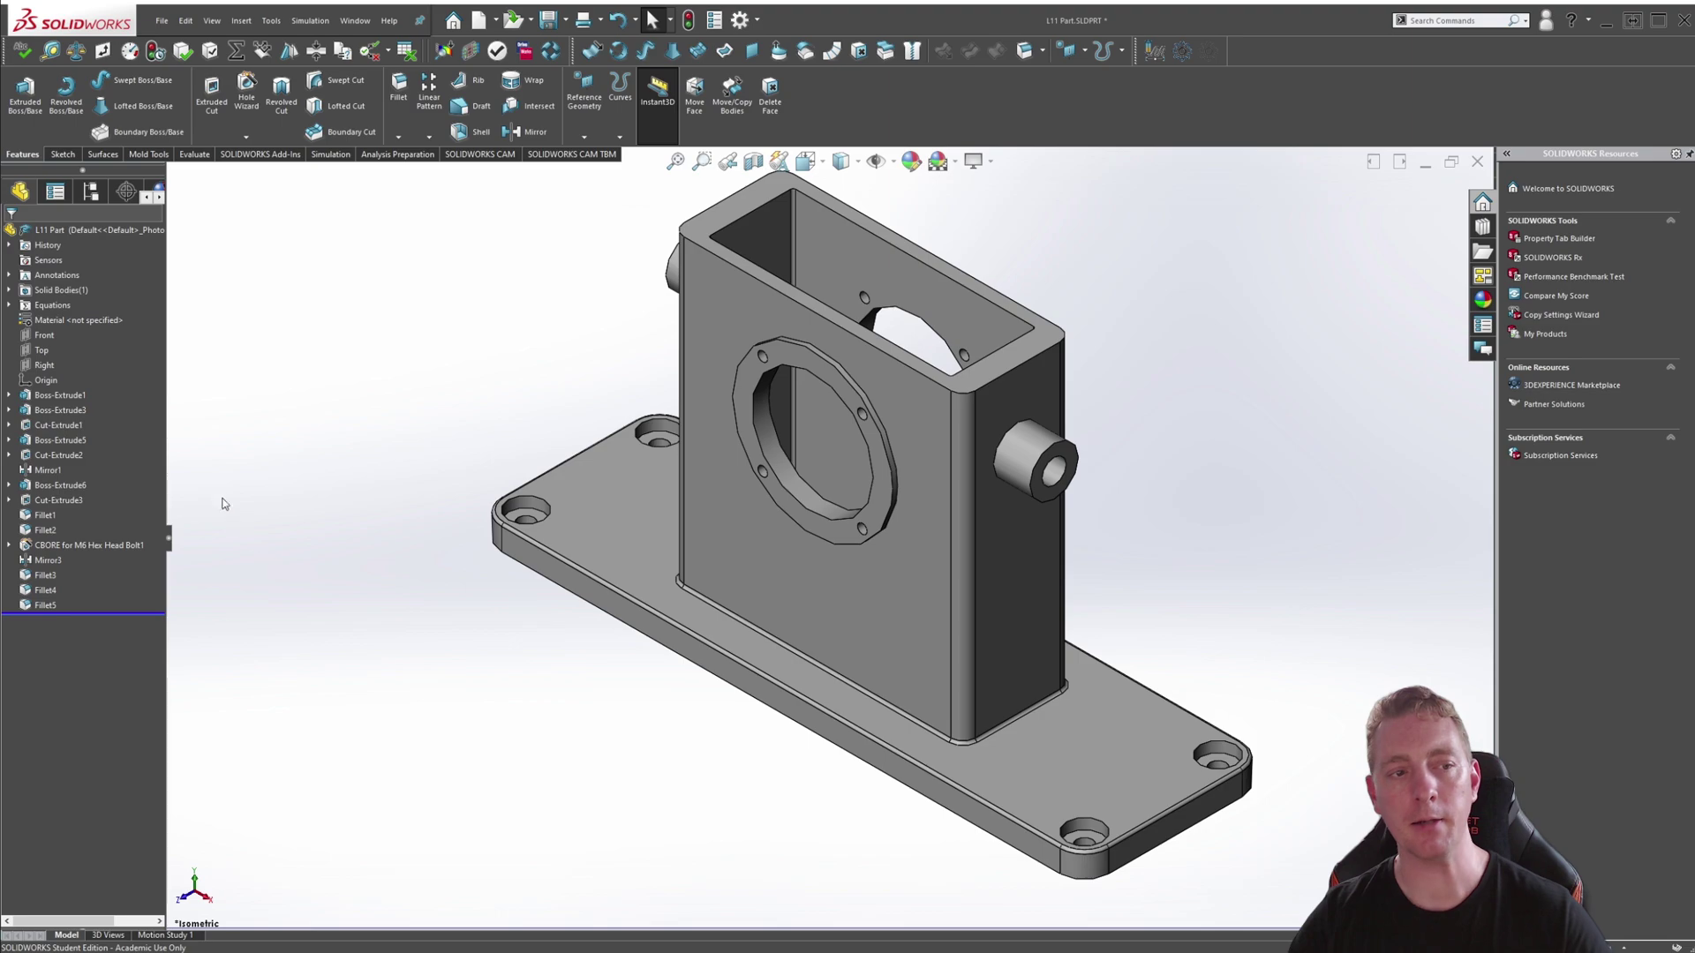
right_click(56, 308)
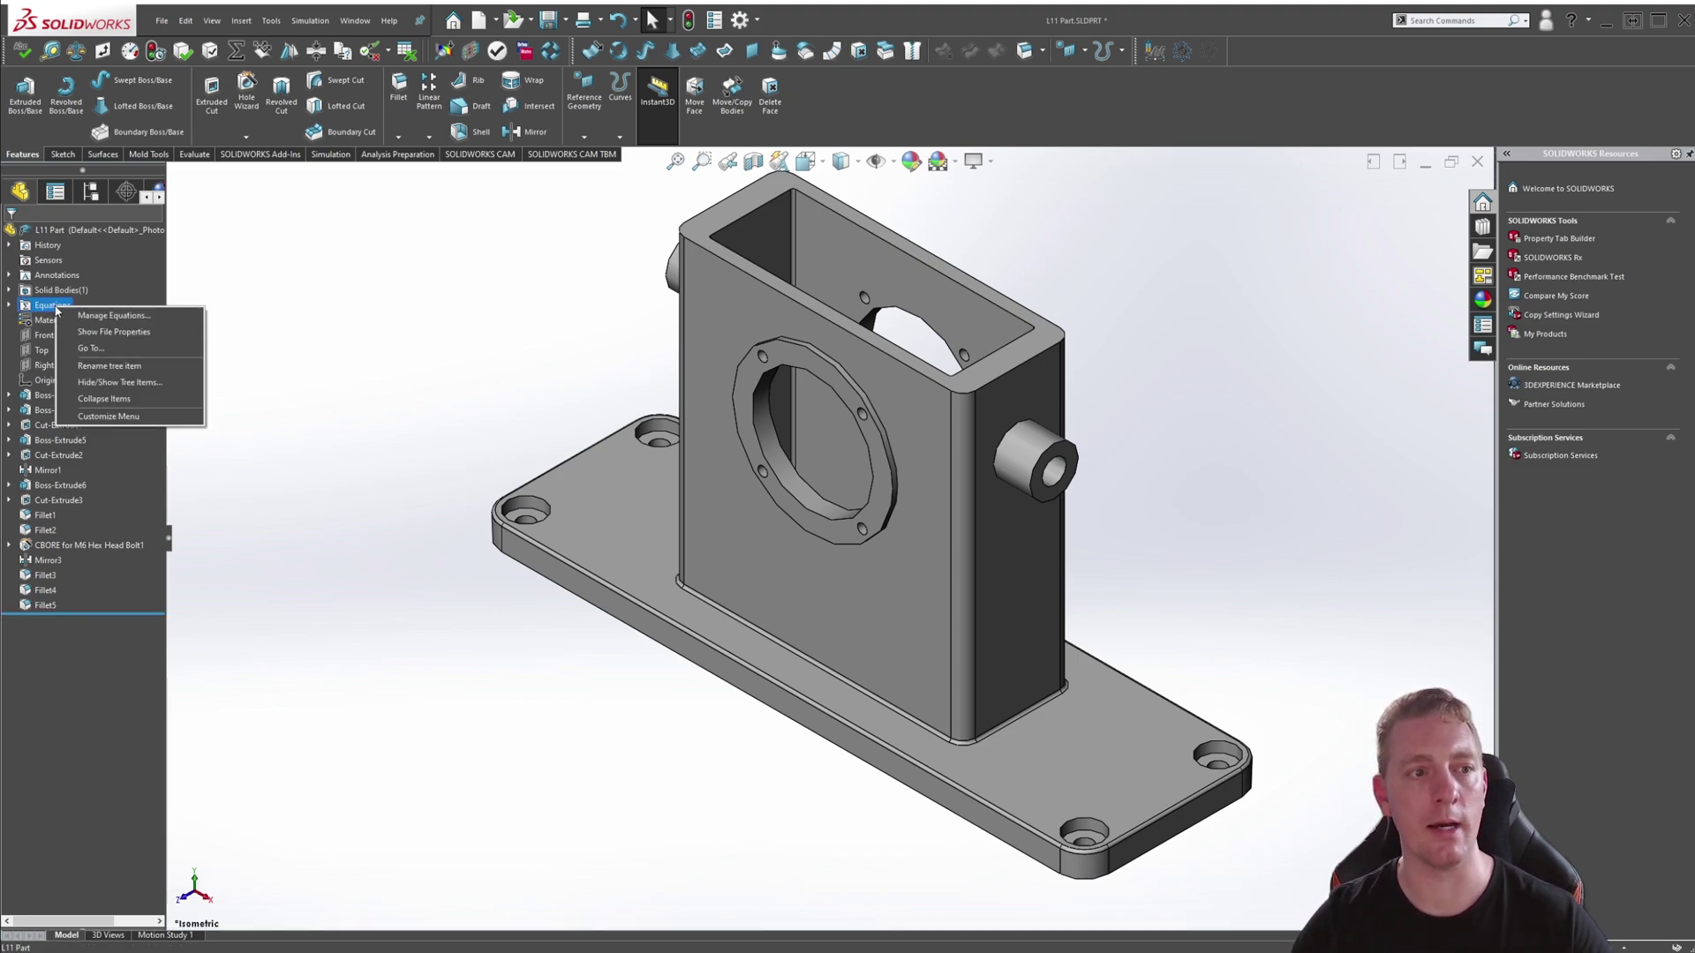
click(96, 318)
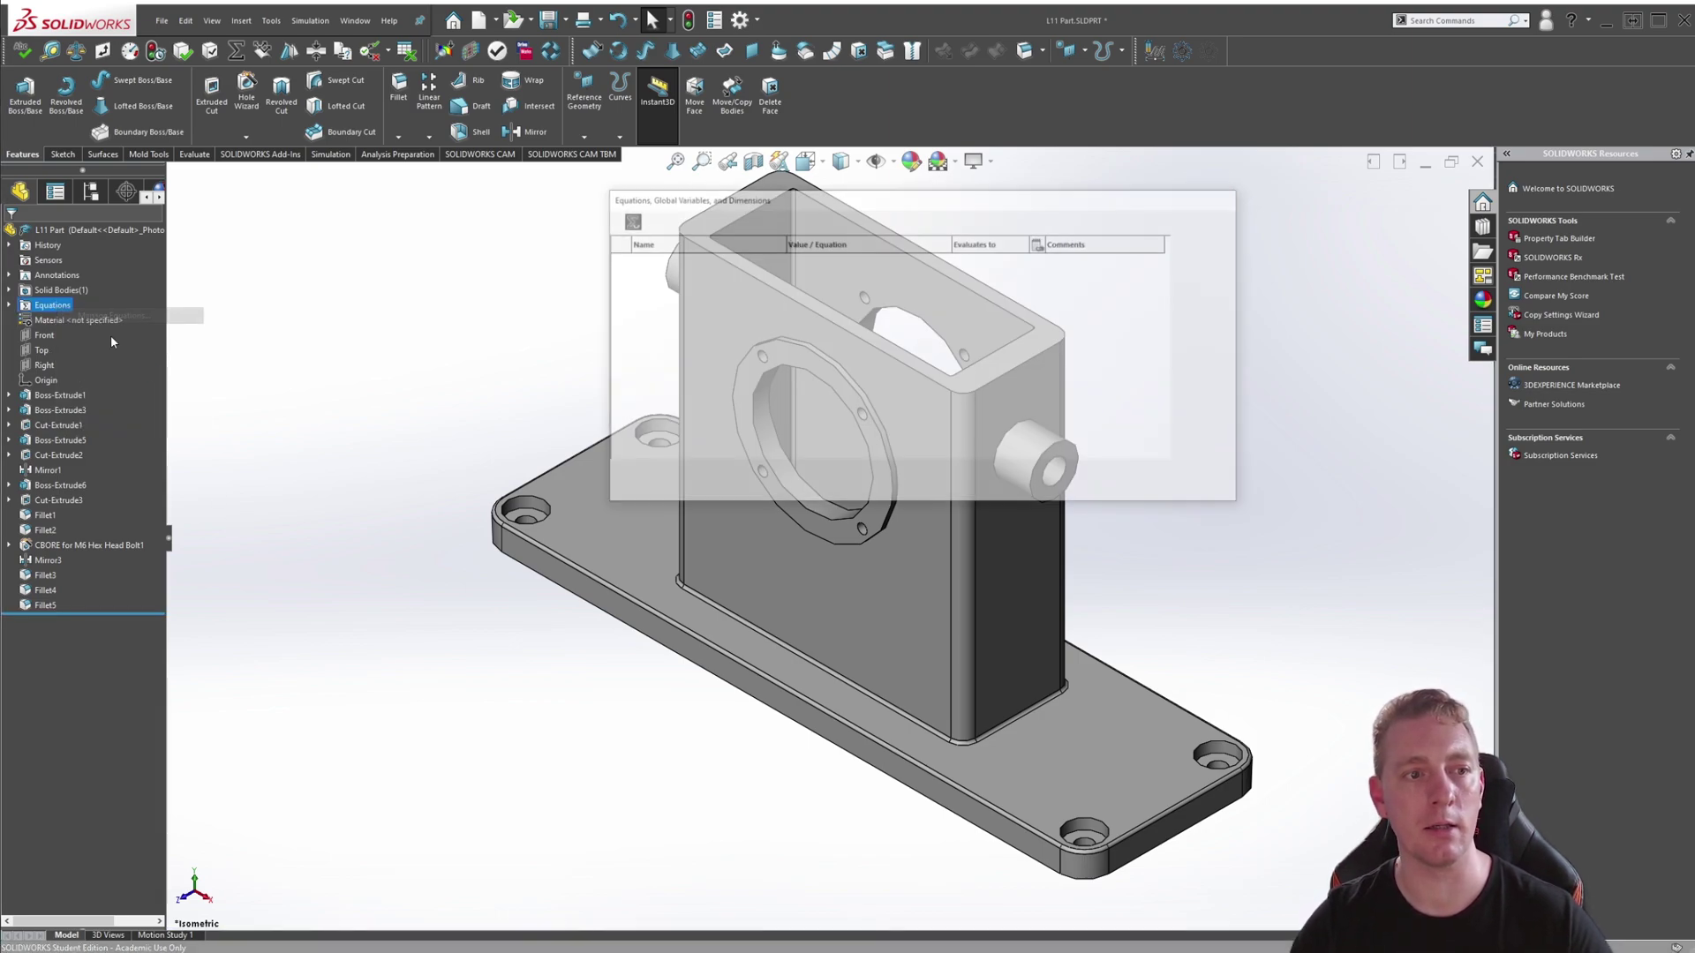
click(678, 283)
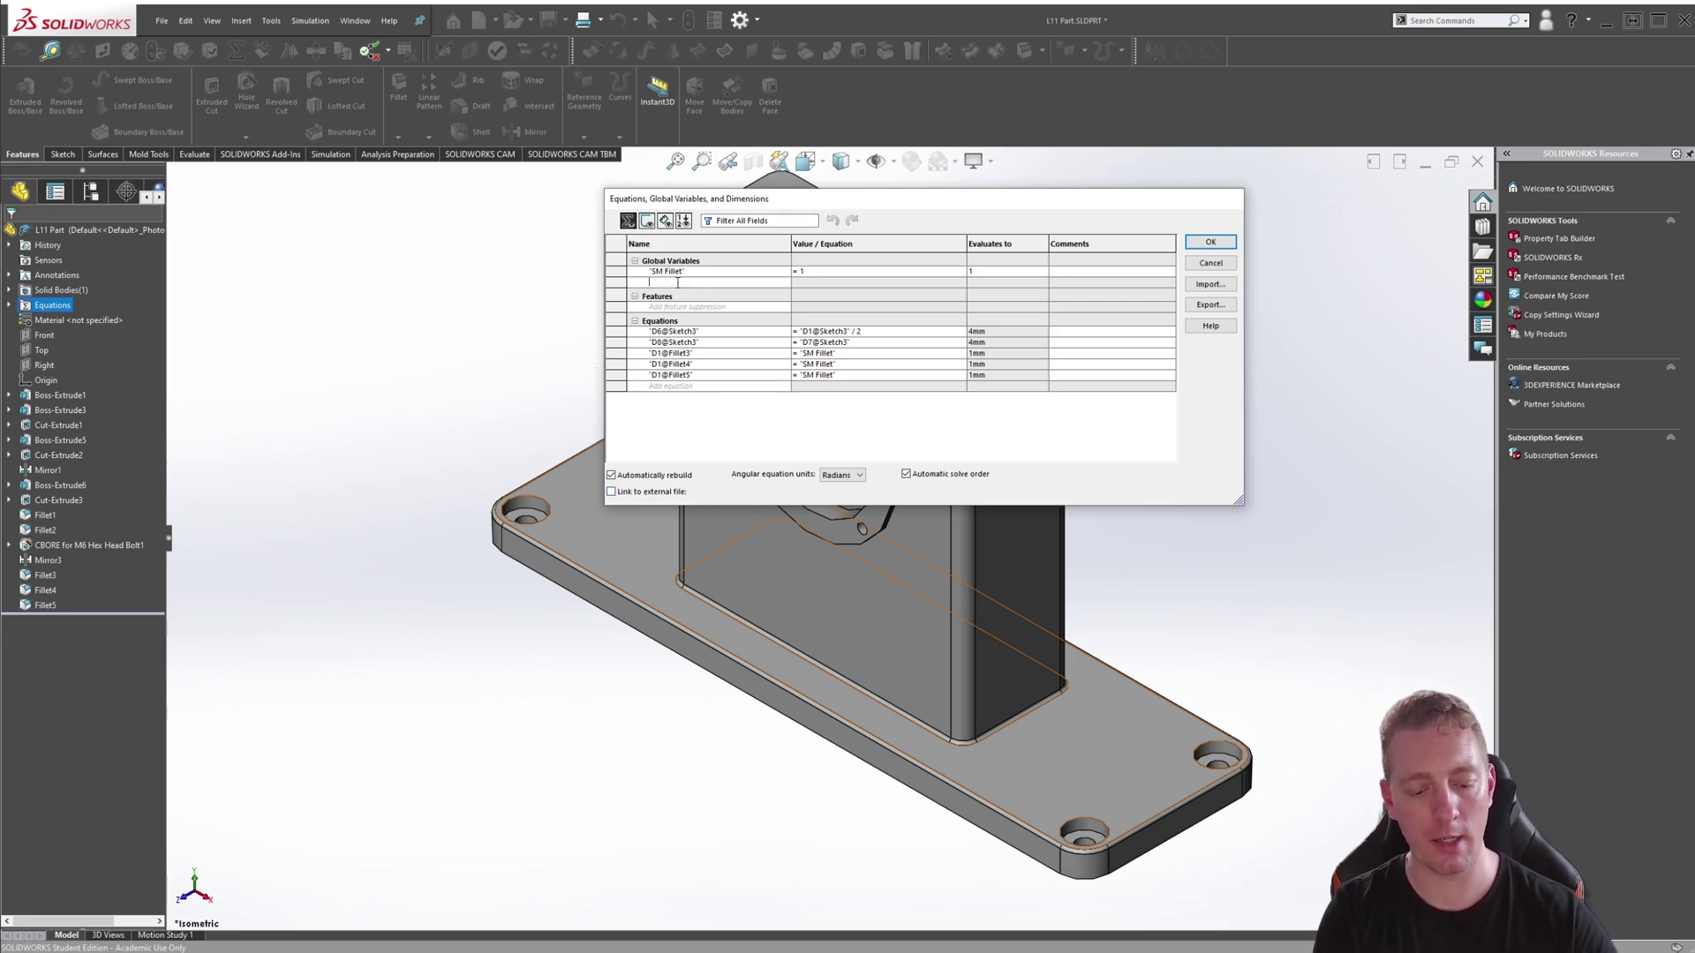
text(Overall)
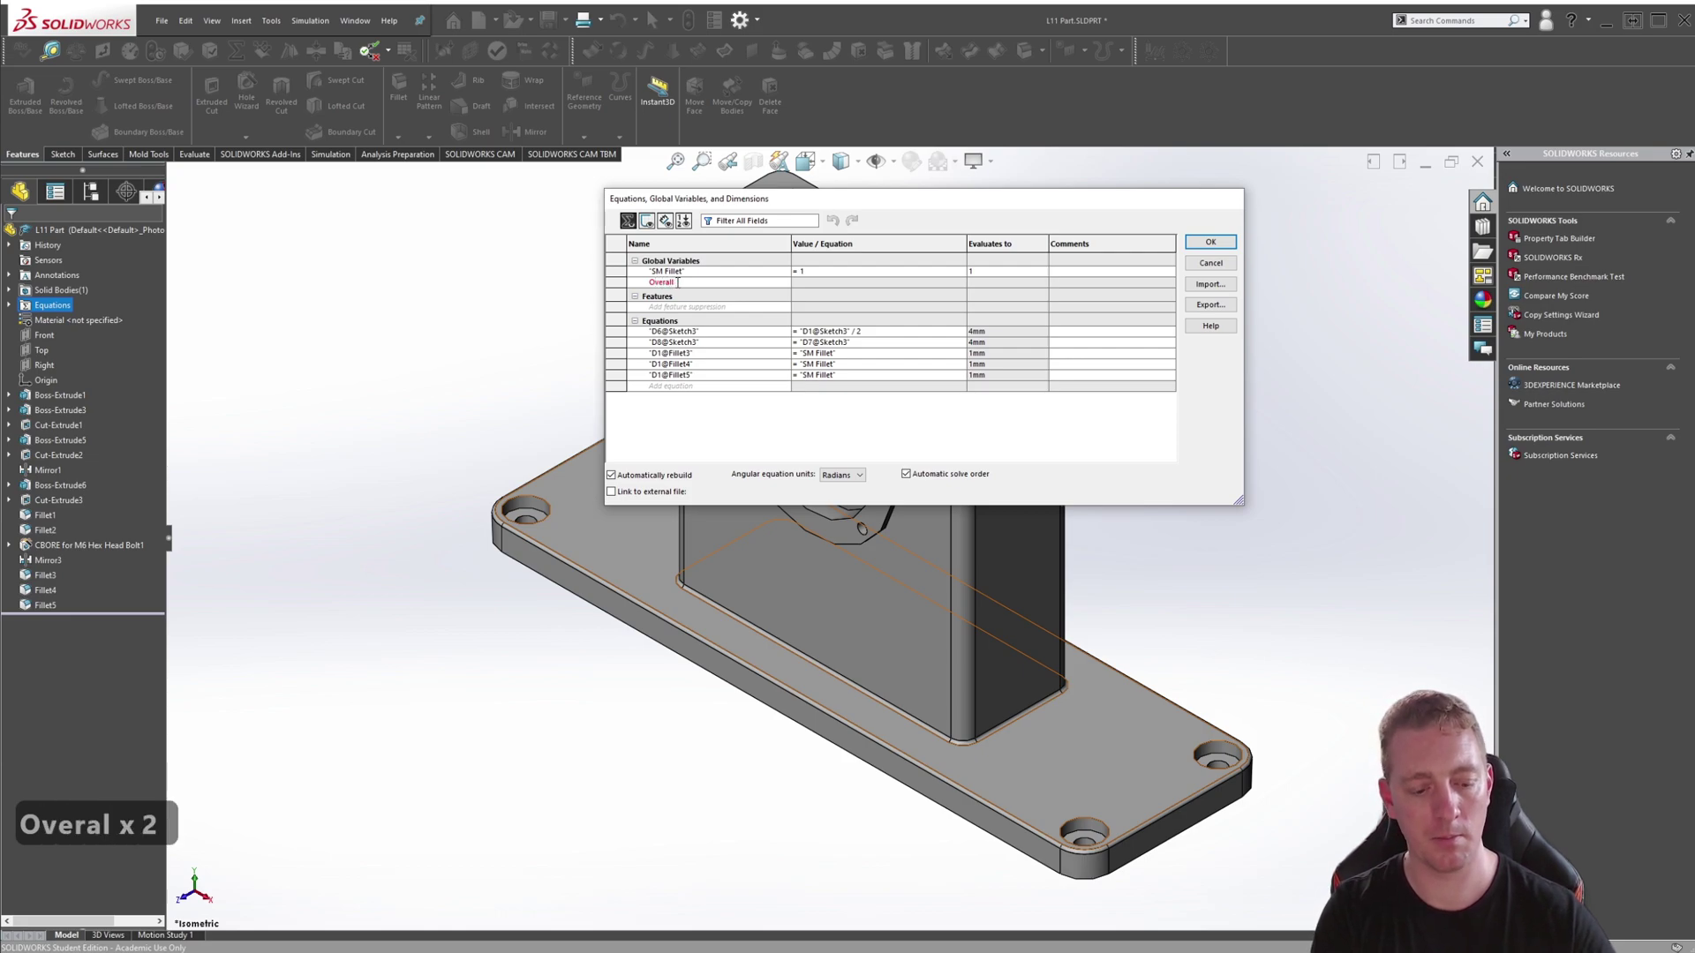
text( Base)
key(Tab)
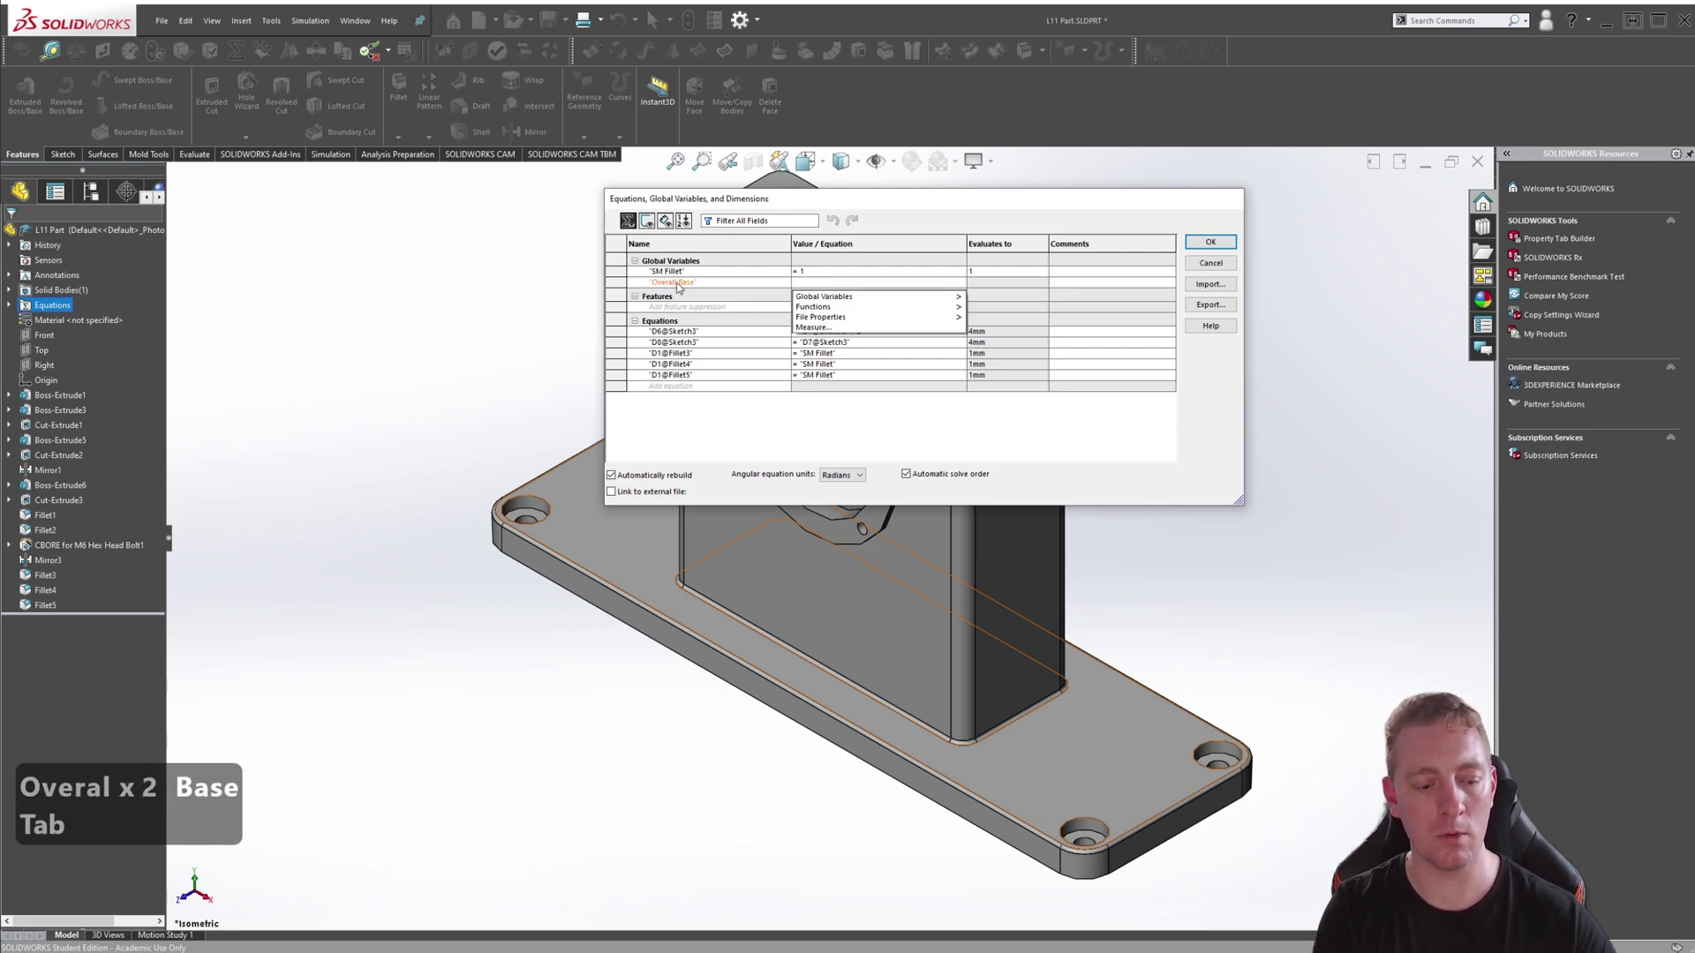
text(125)
key(Tab)
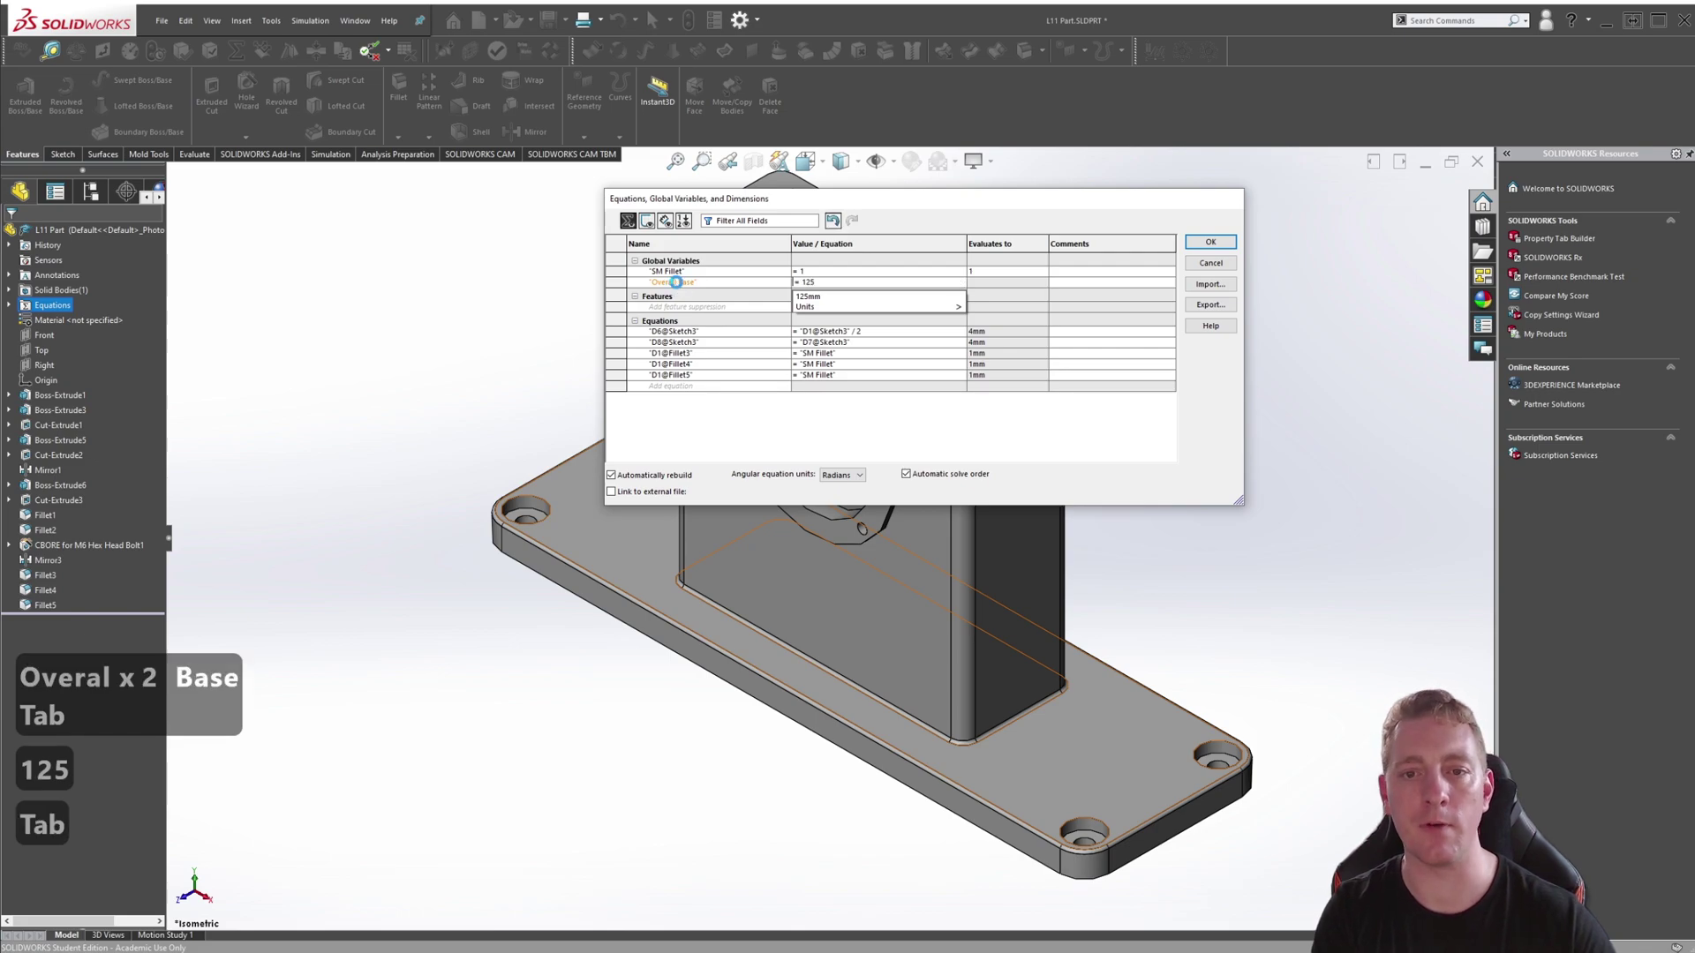
Add an Overall Boss global variable of 245, apply the equations, and return to isometric view
text(Ove)
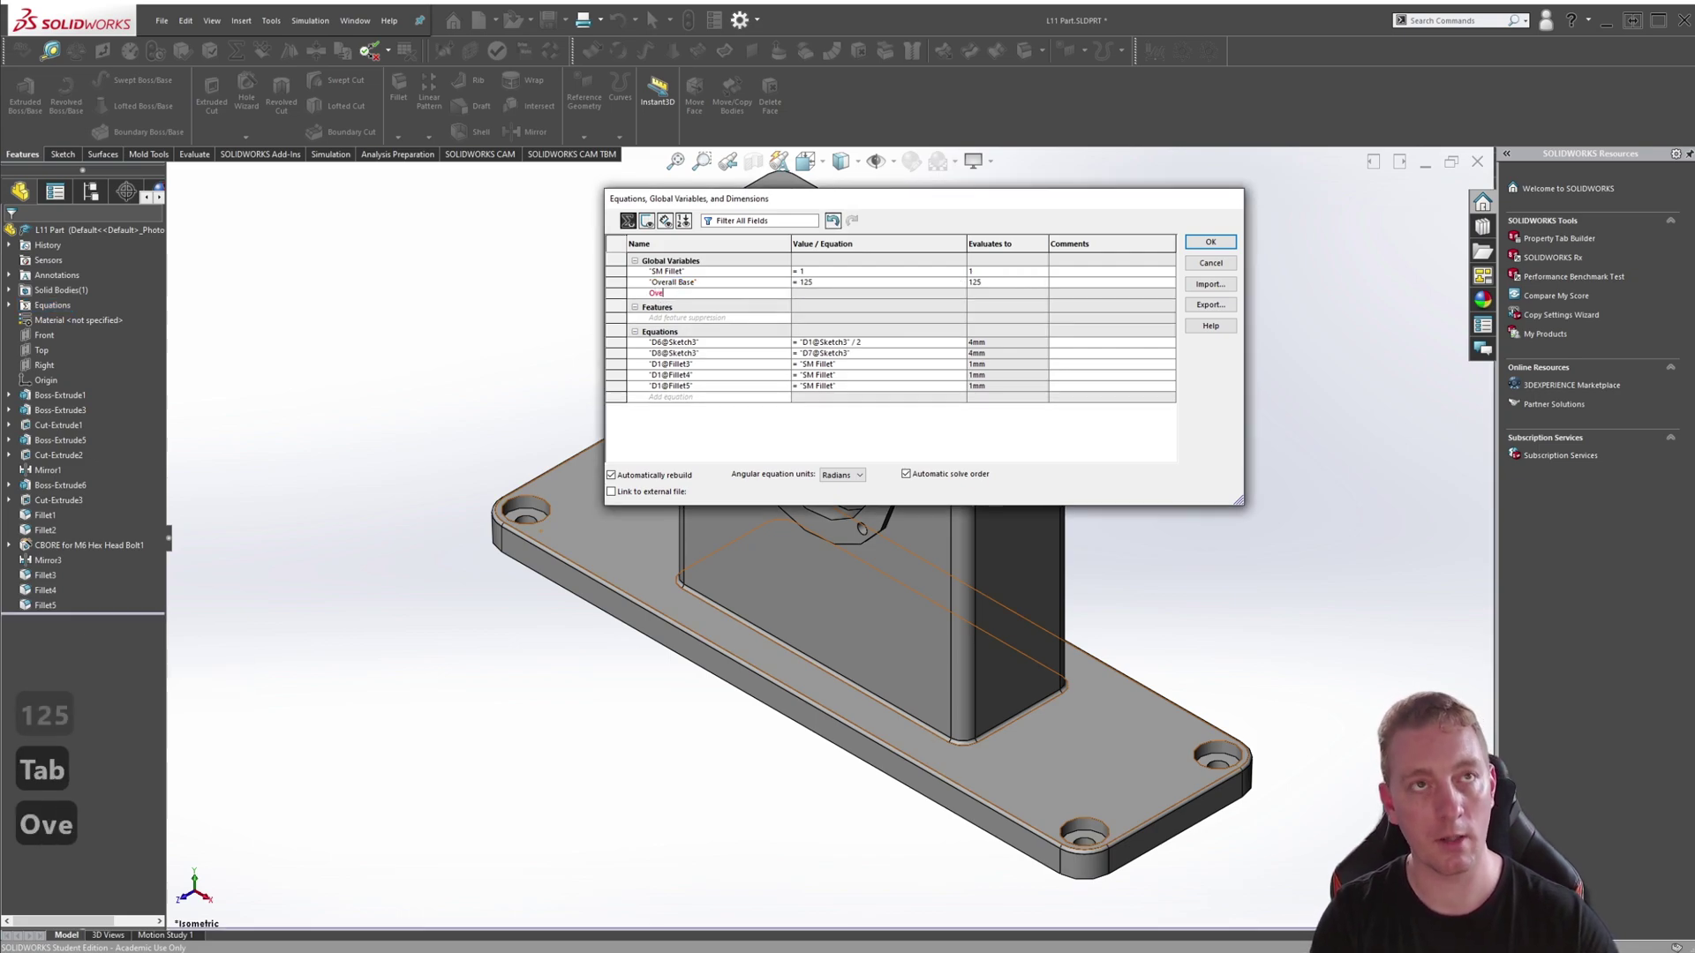
text(rall )
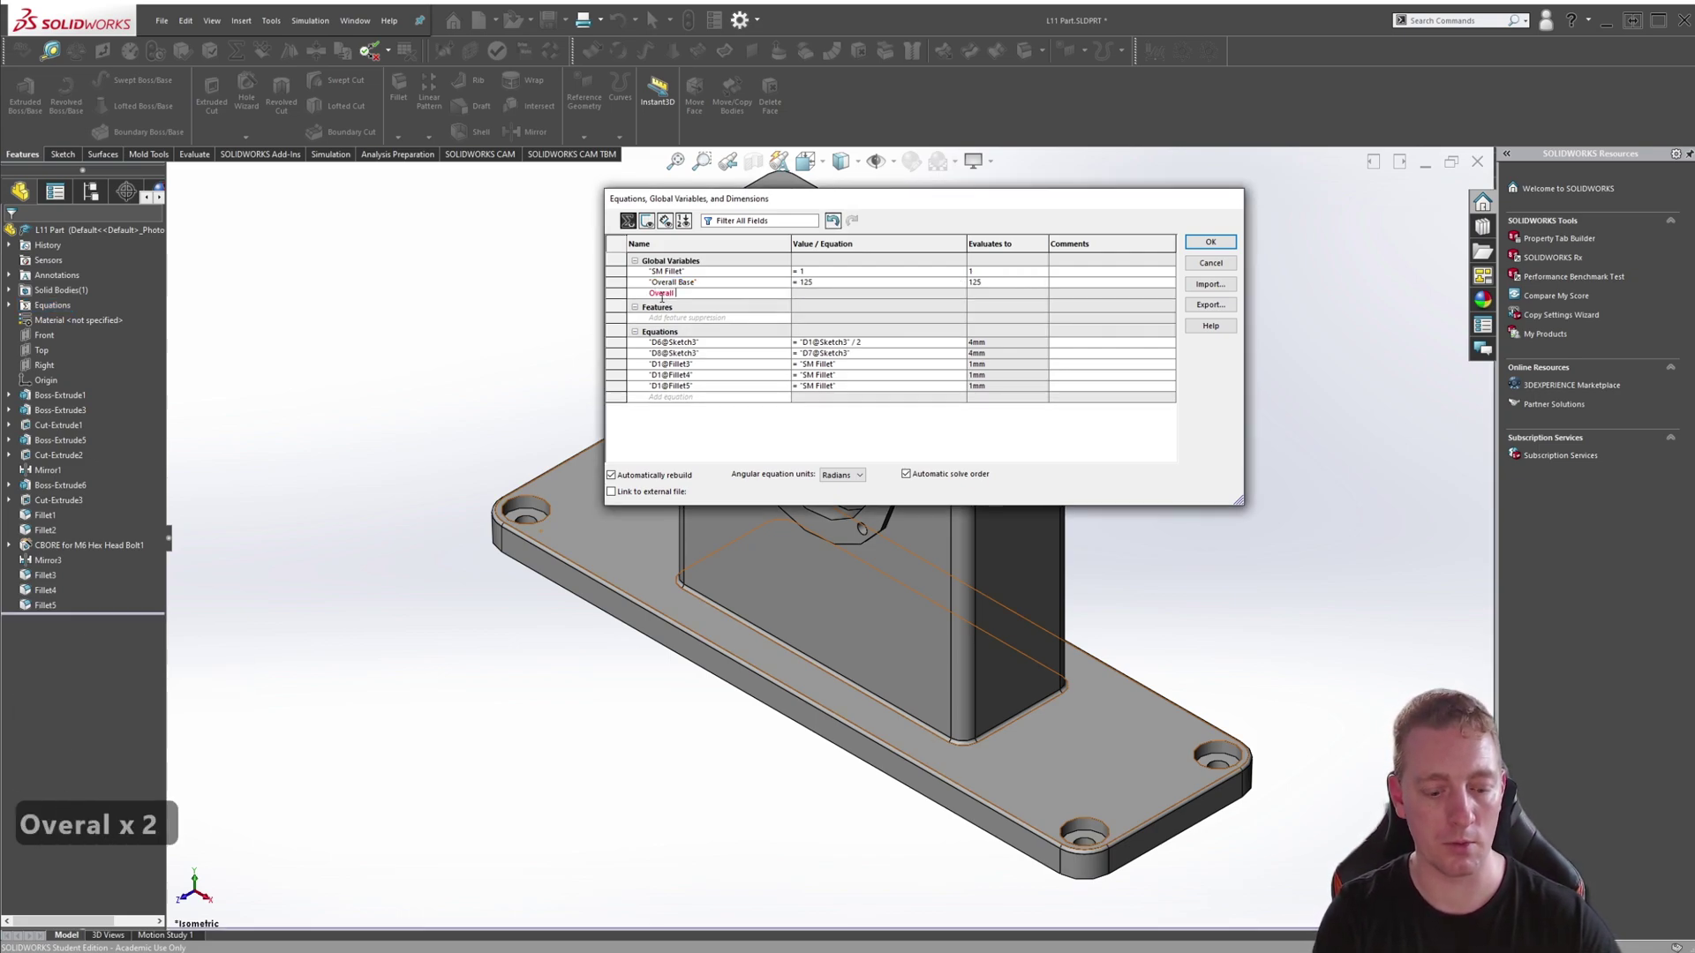
text(Boss)
key(Tab)
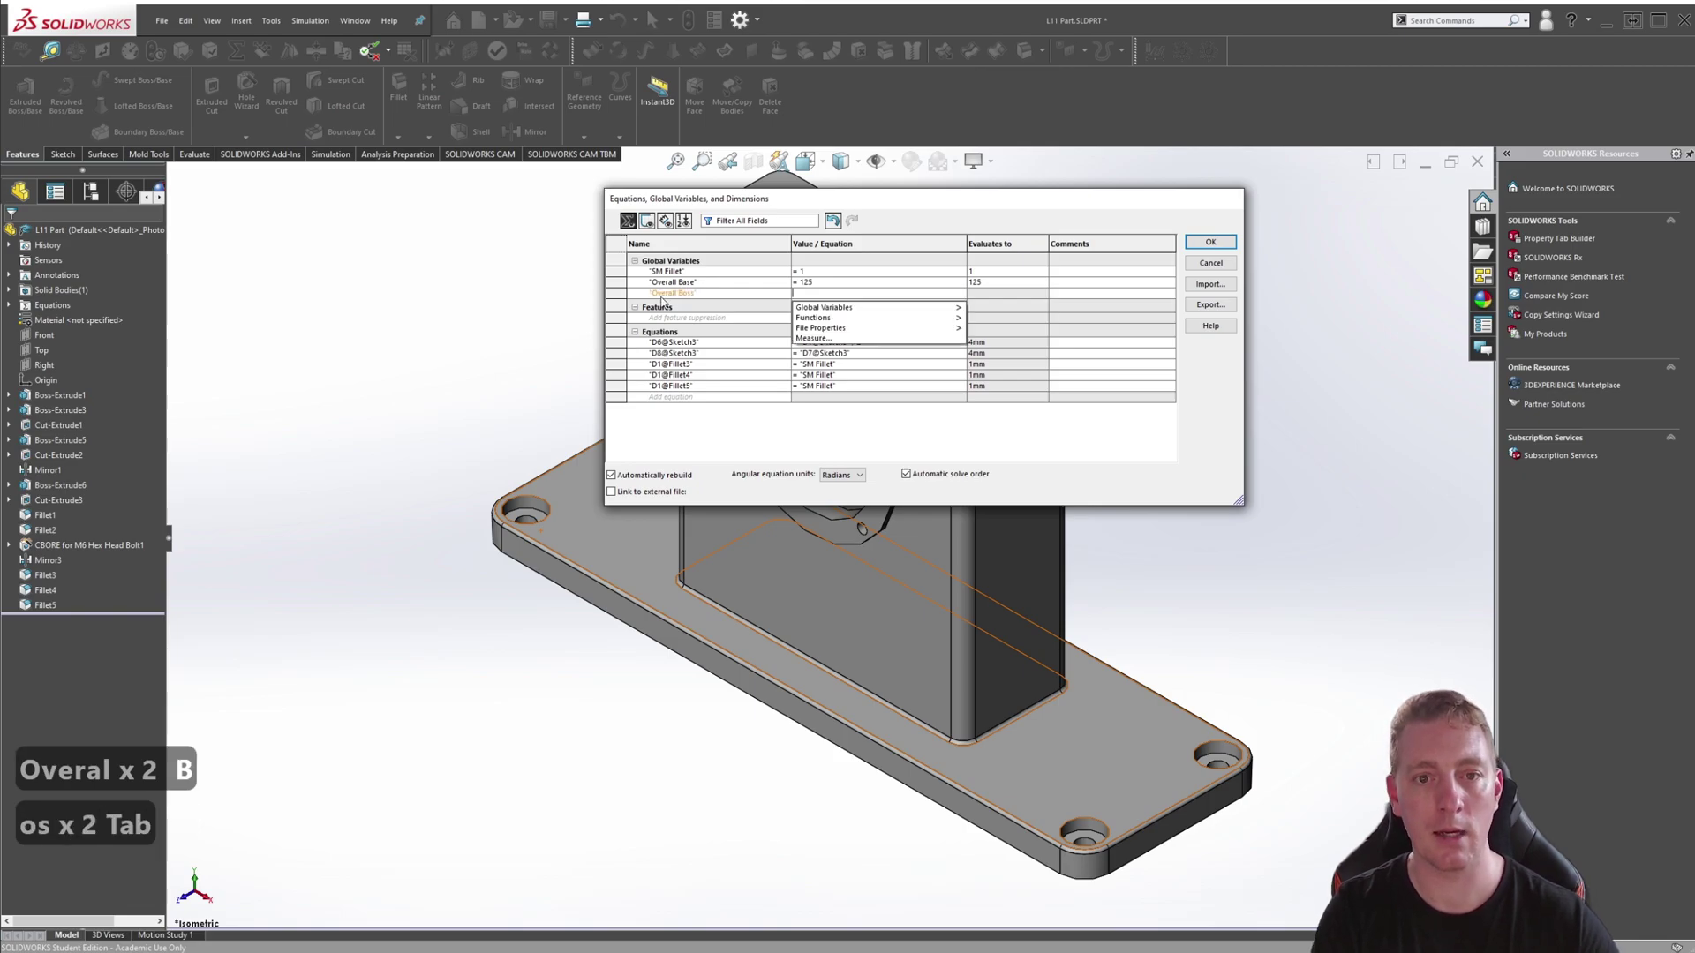
text(245)
key(Tab)
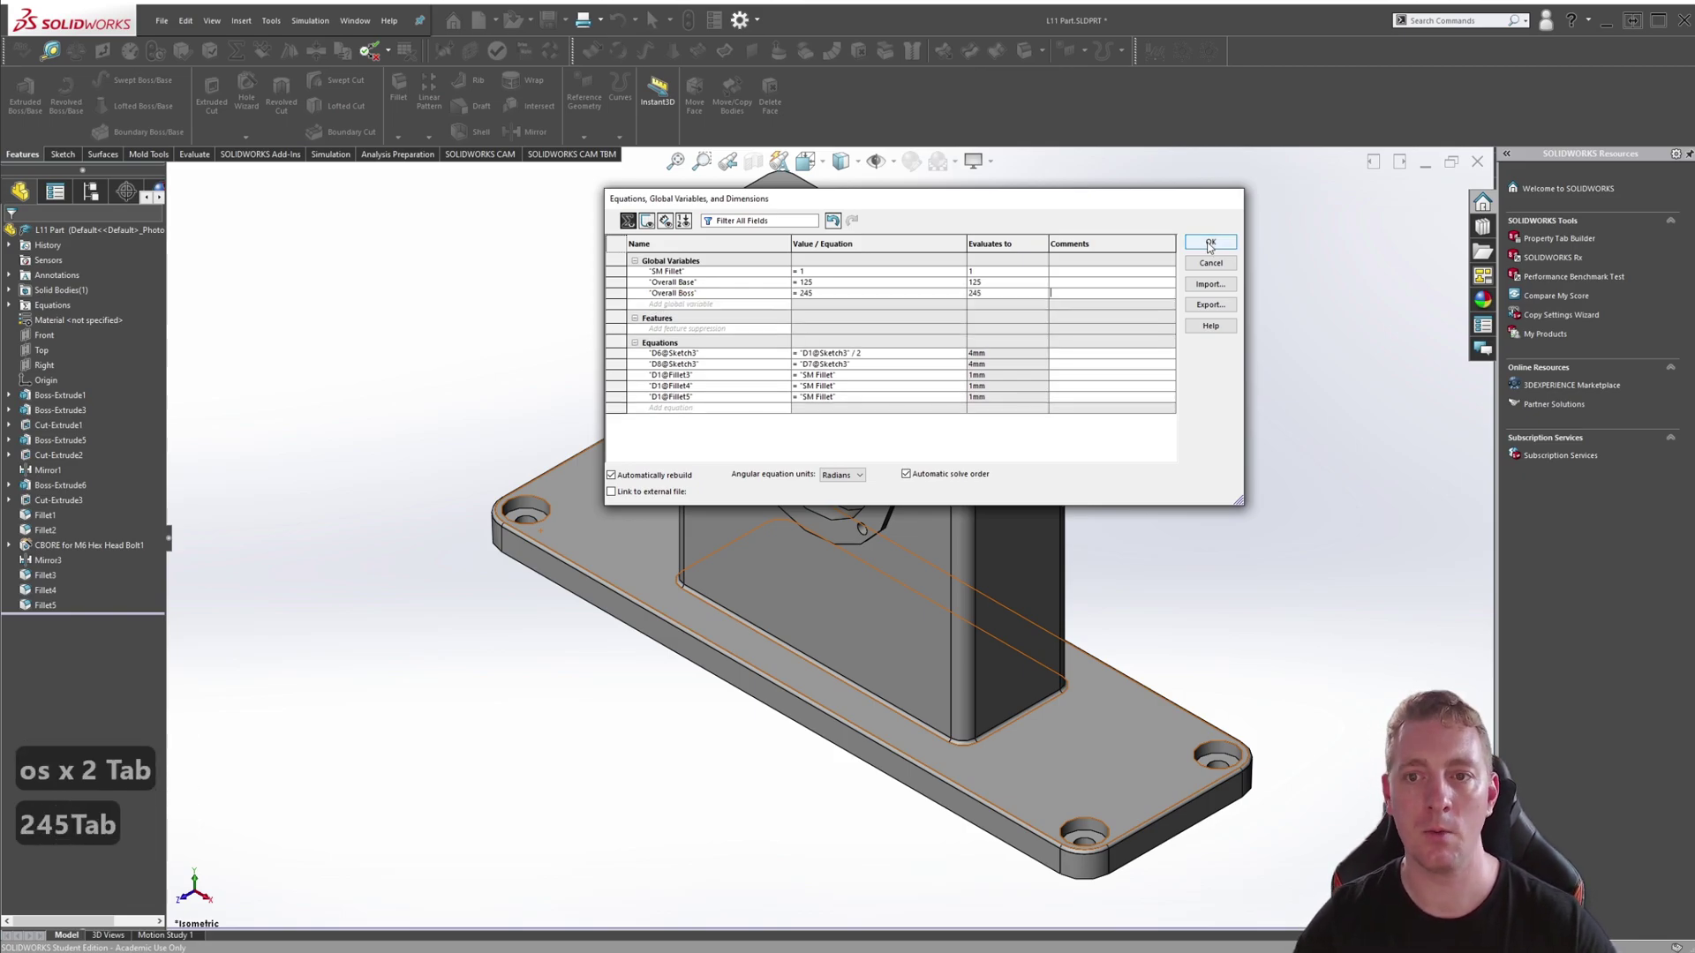
click(1209, 244)
key(ctrl+7)
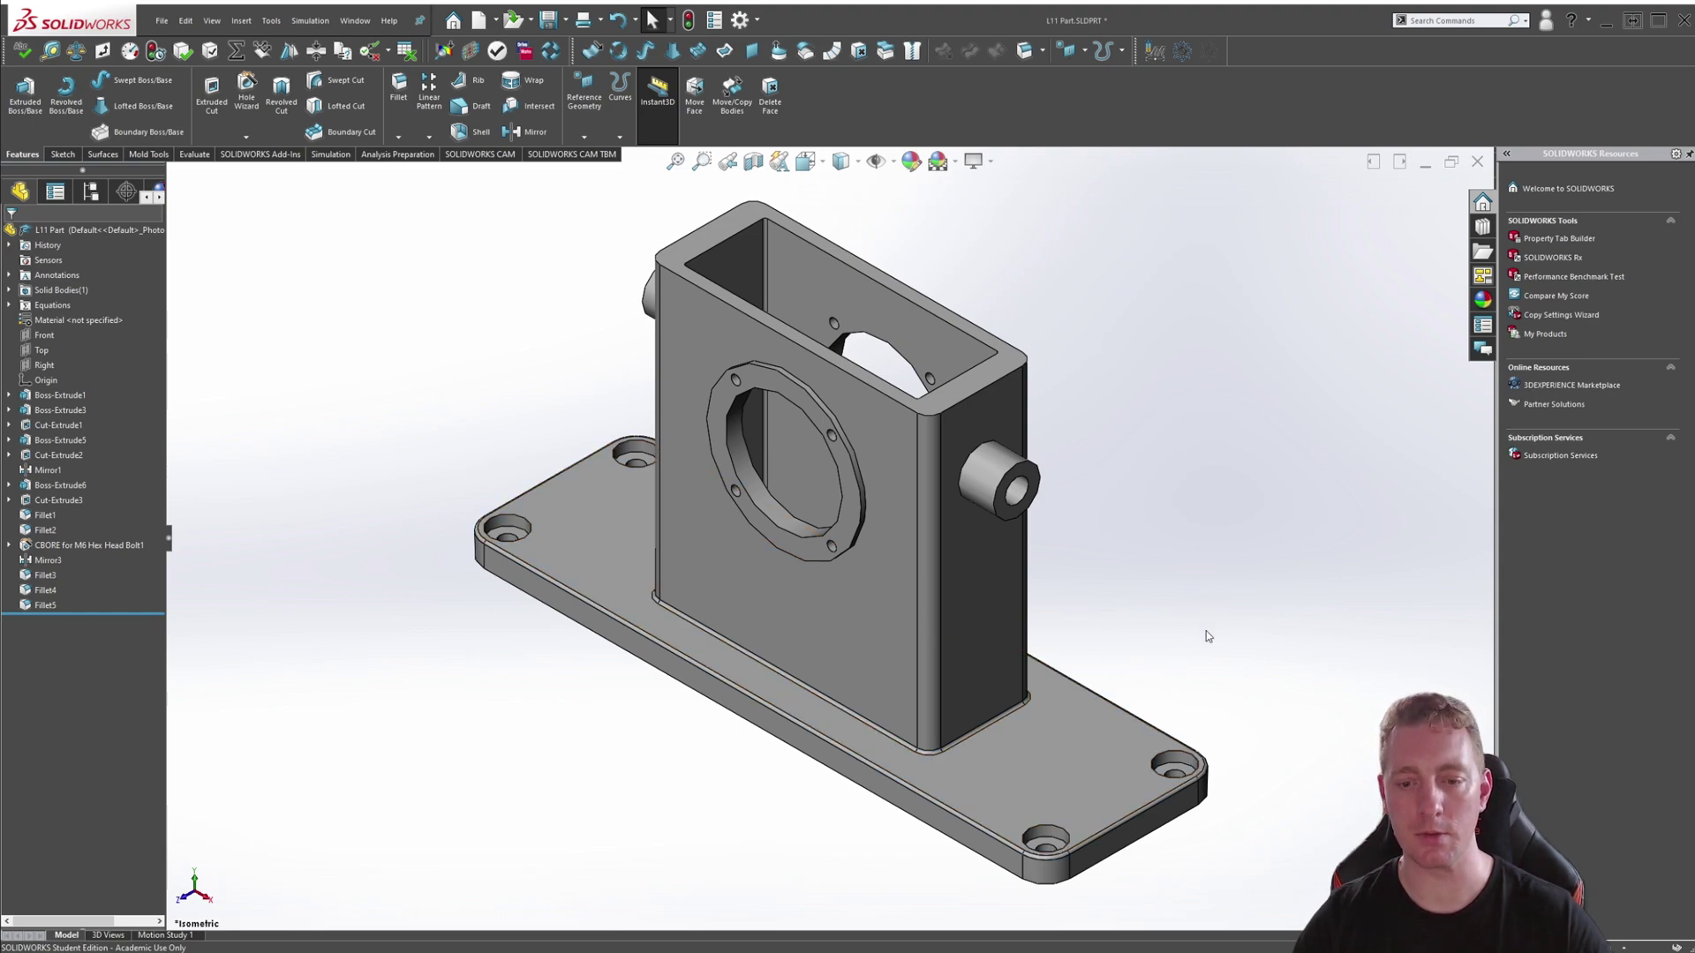
Select the base plate (Boss-Extrude1) to display its 125.00 and 75.00 sketch dimensions
click(1071, 767)
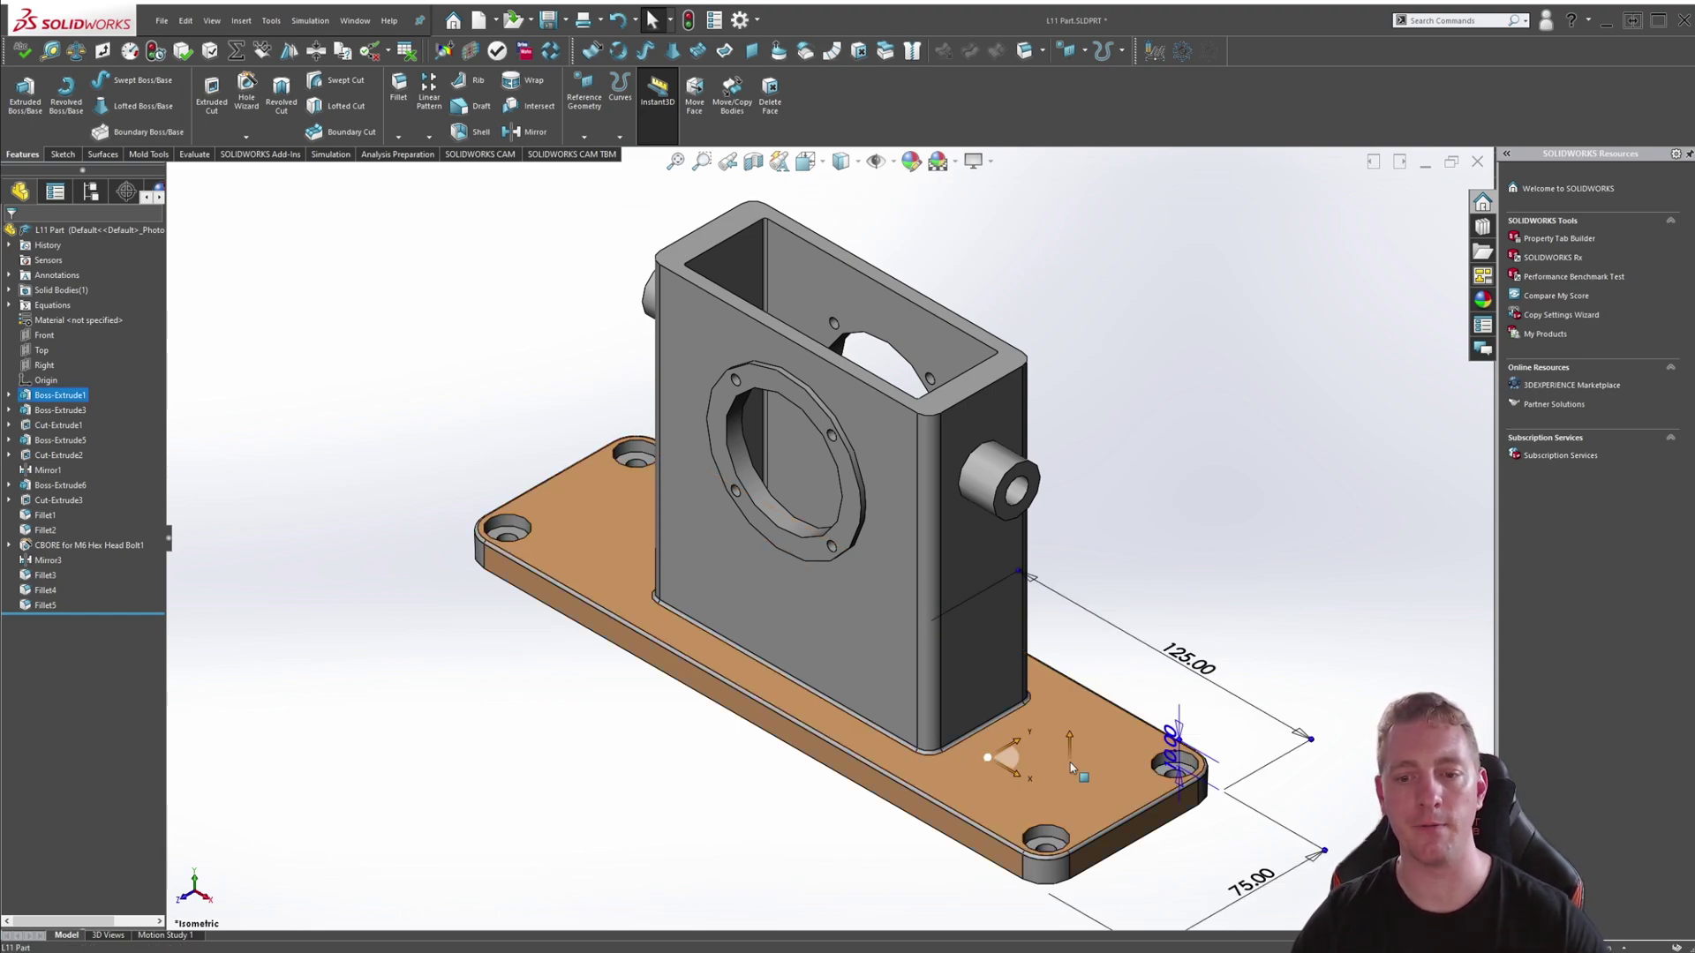
Link the base's 125.00 dimension to the equation "Overall Boss"/2
double_click(1205, 675)
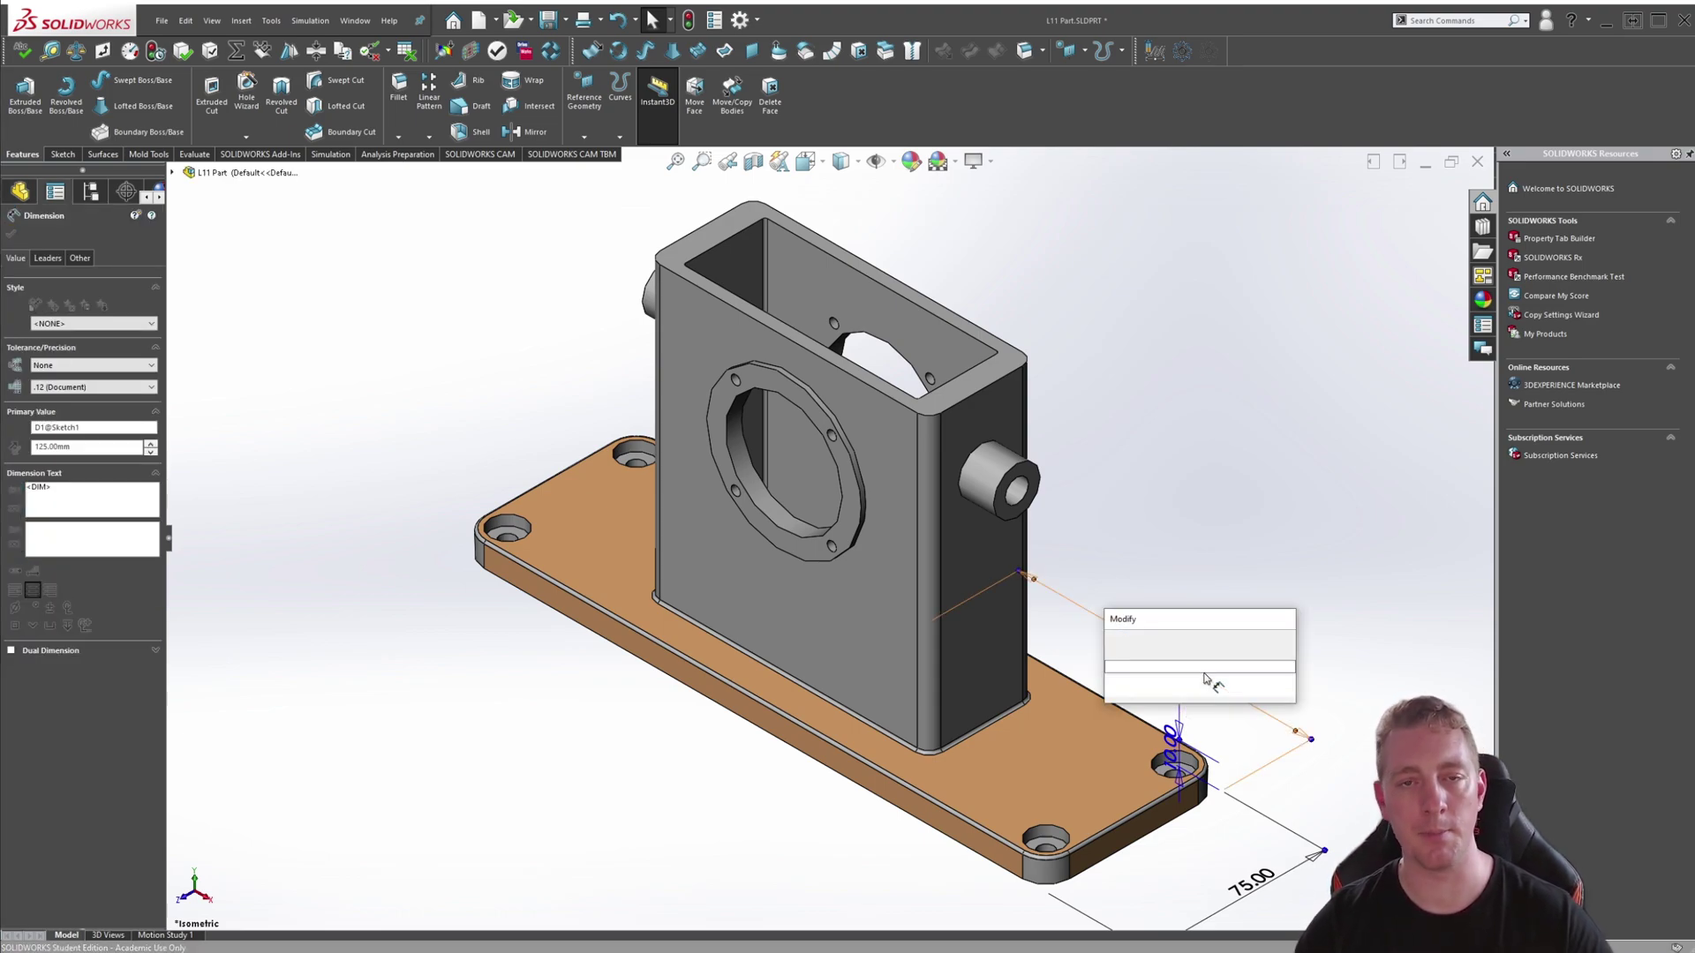
text(=)
mouse_move(1211, 709)
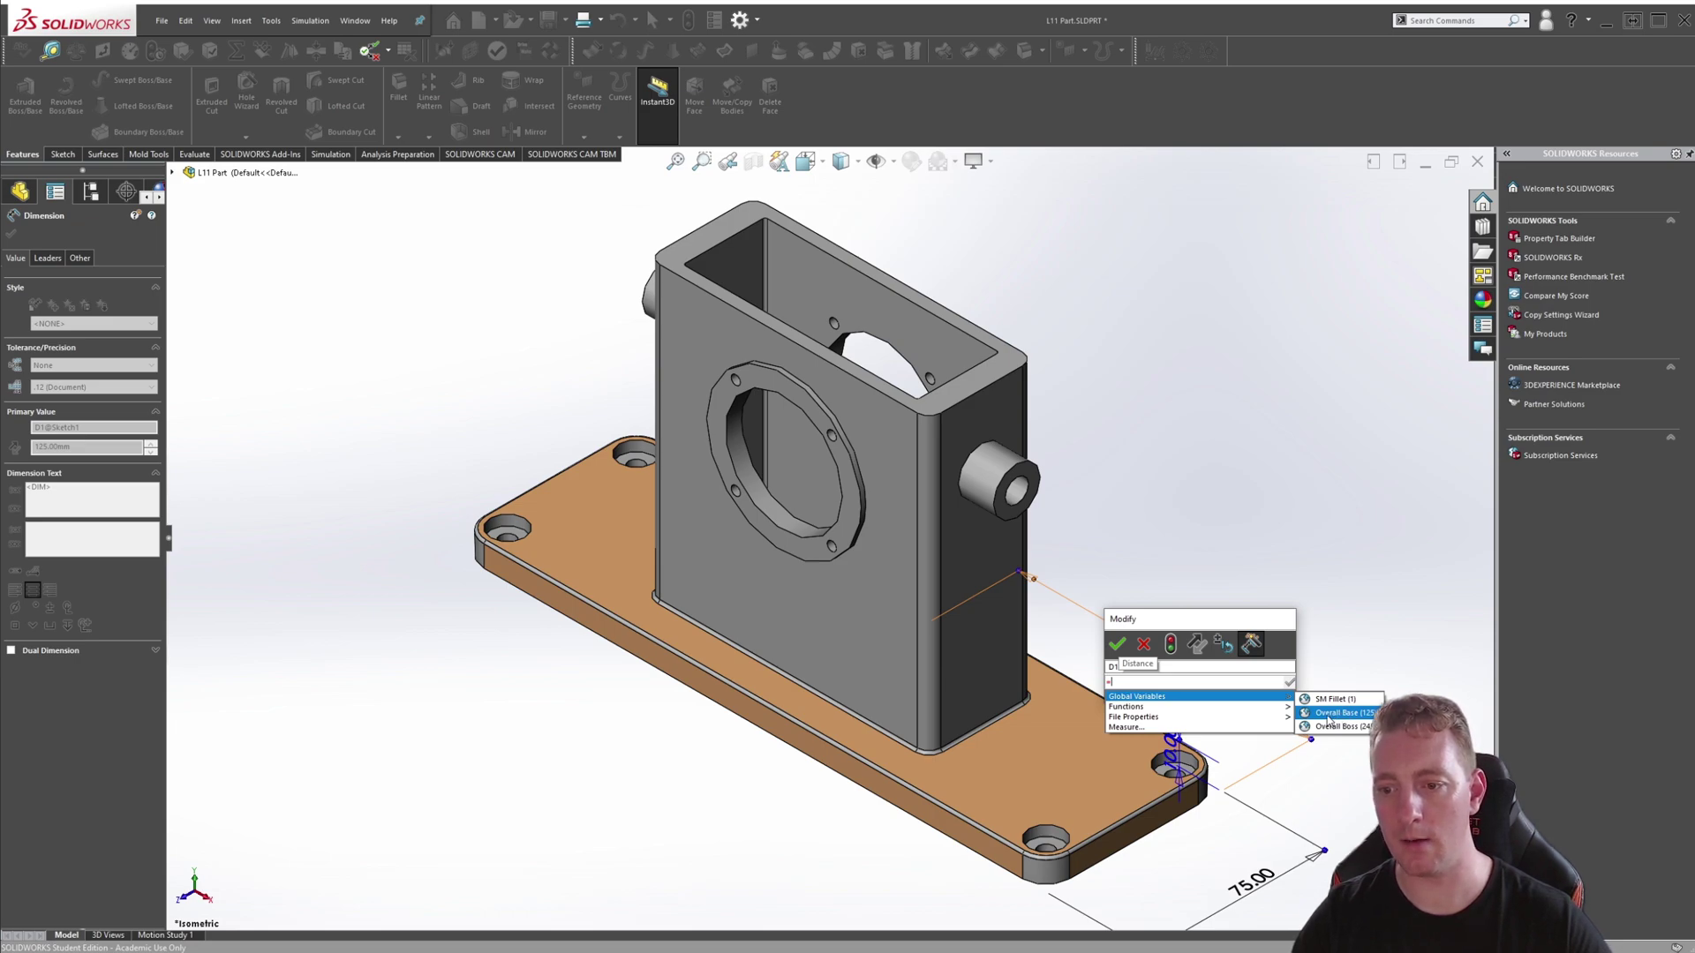
click(1333, 712)
key(BackSpace)
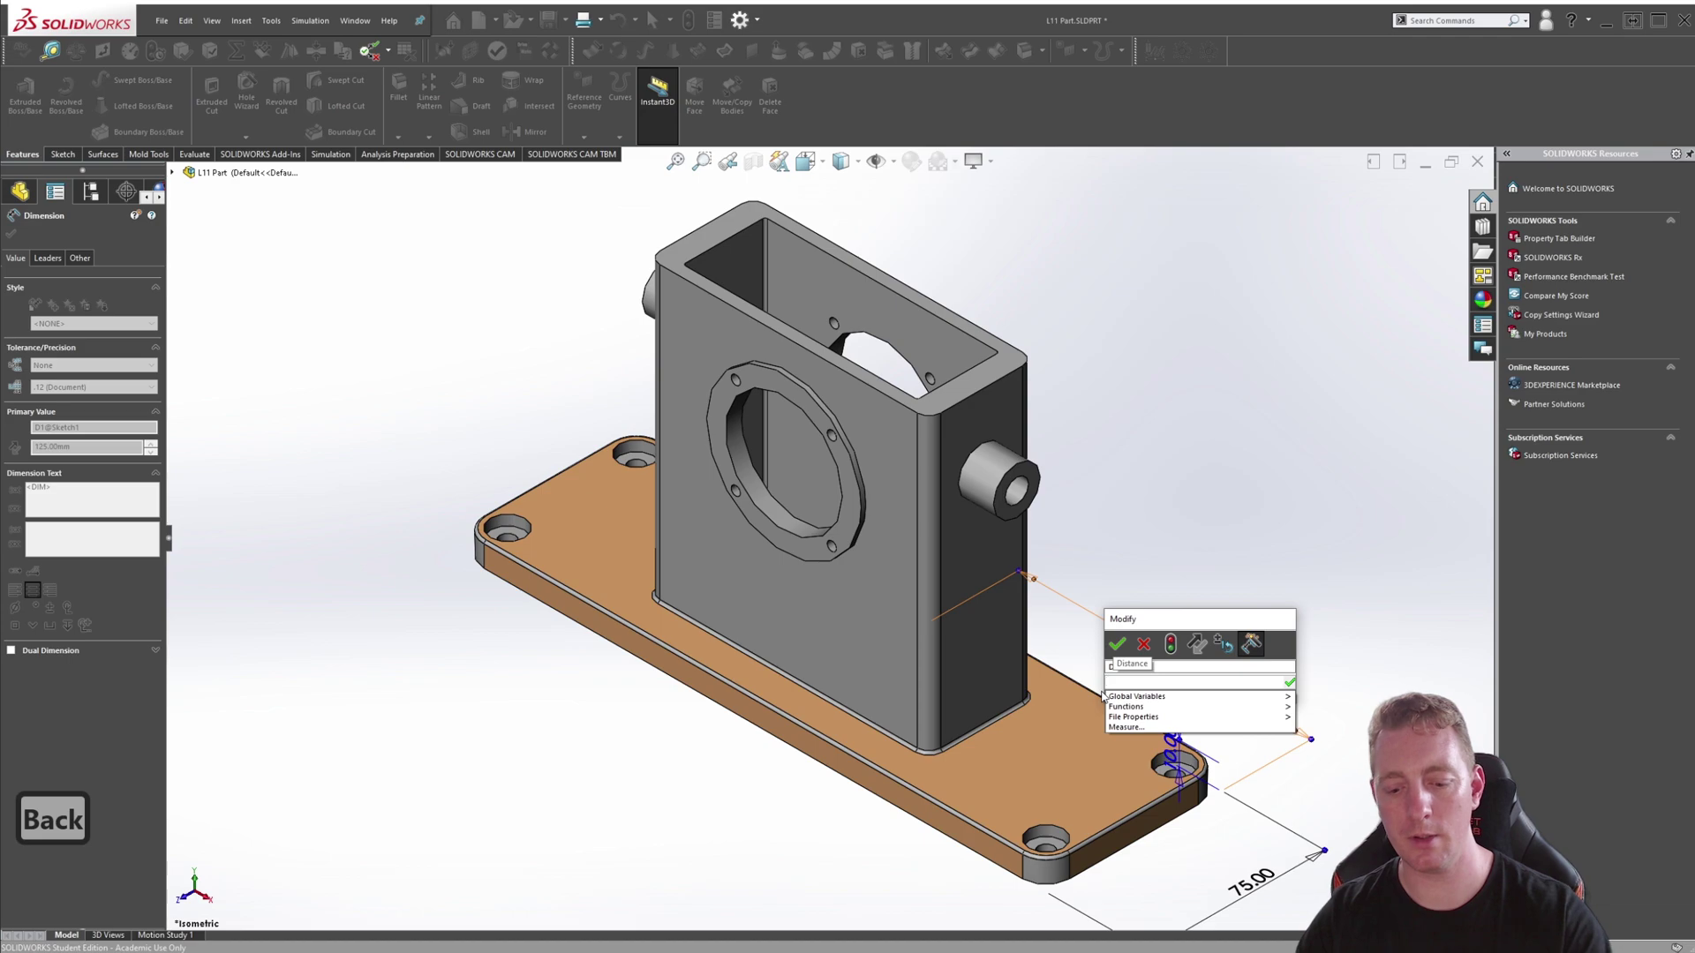
text(=)
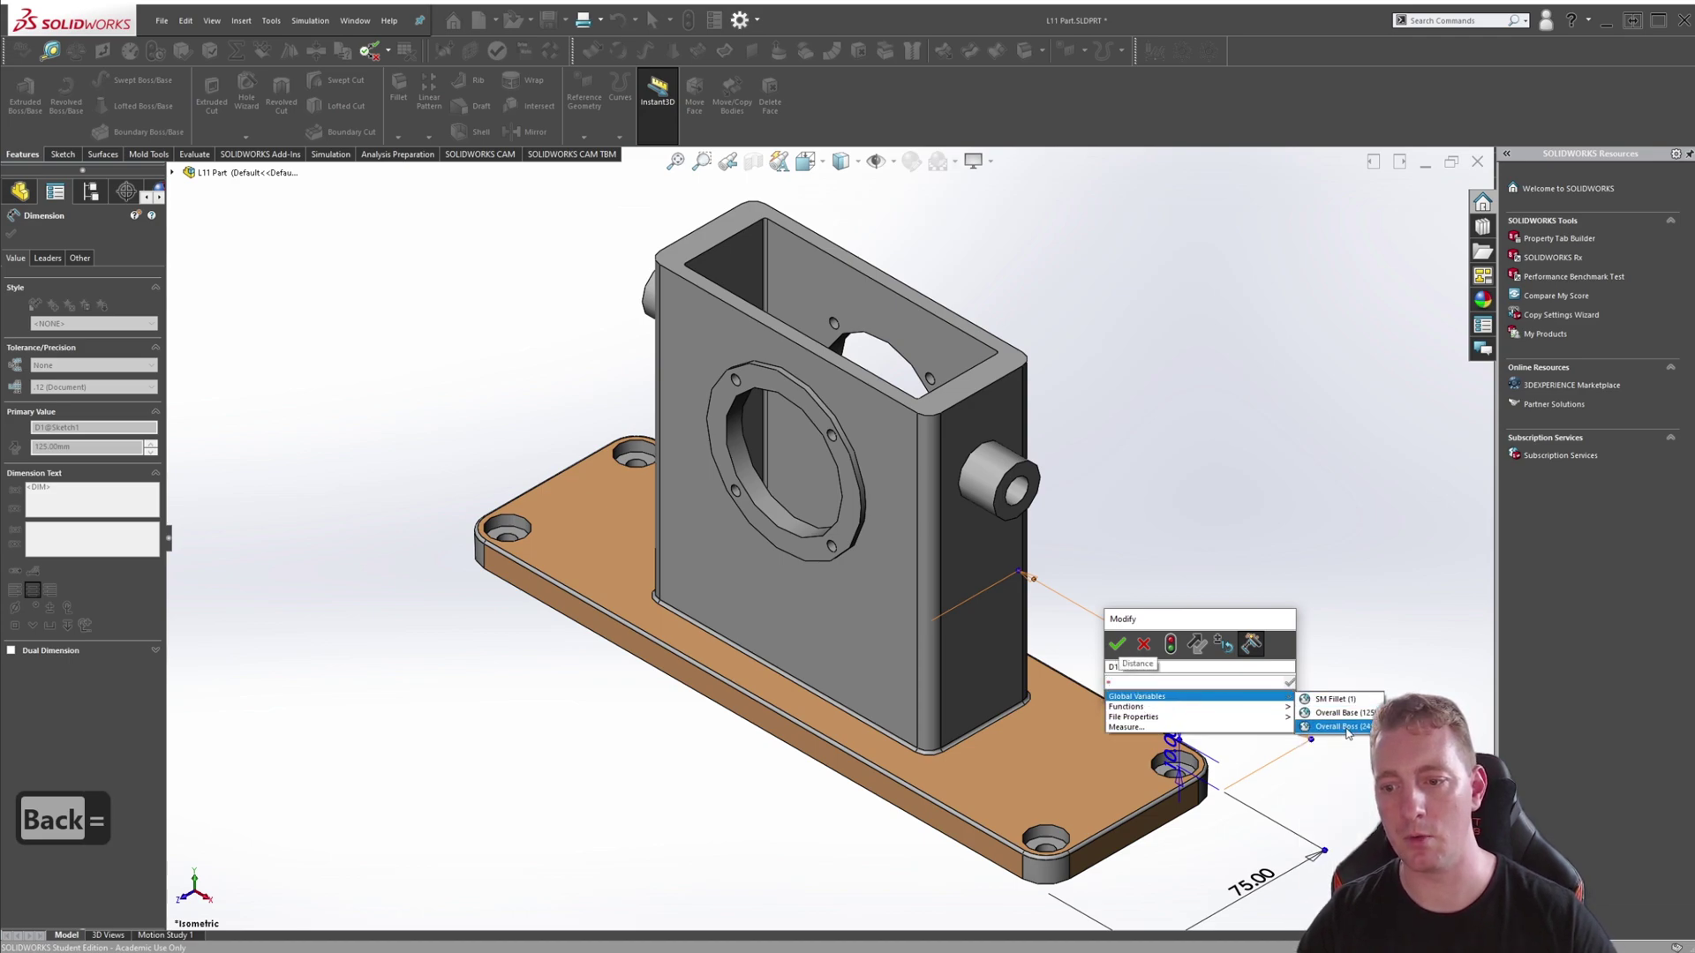
click(1337, 726)
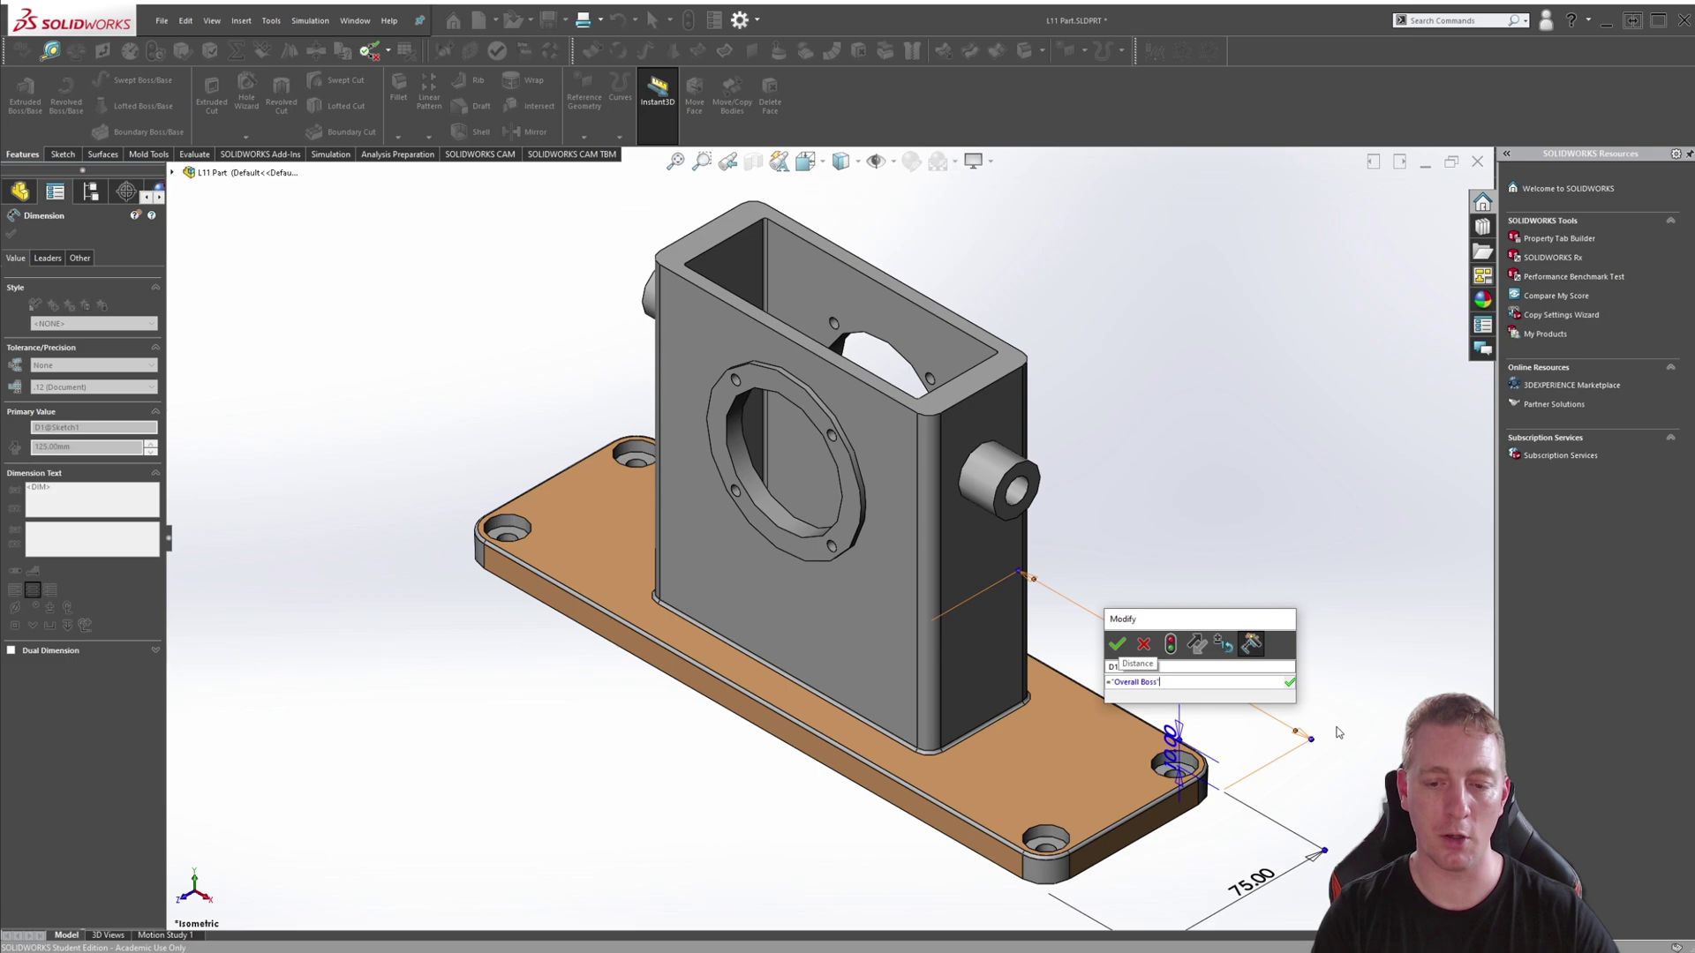
text(/2)
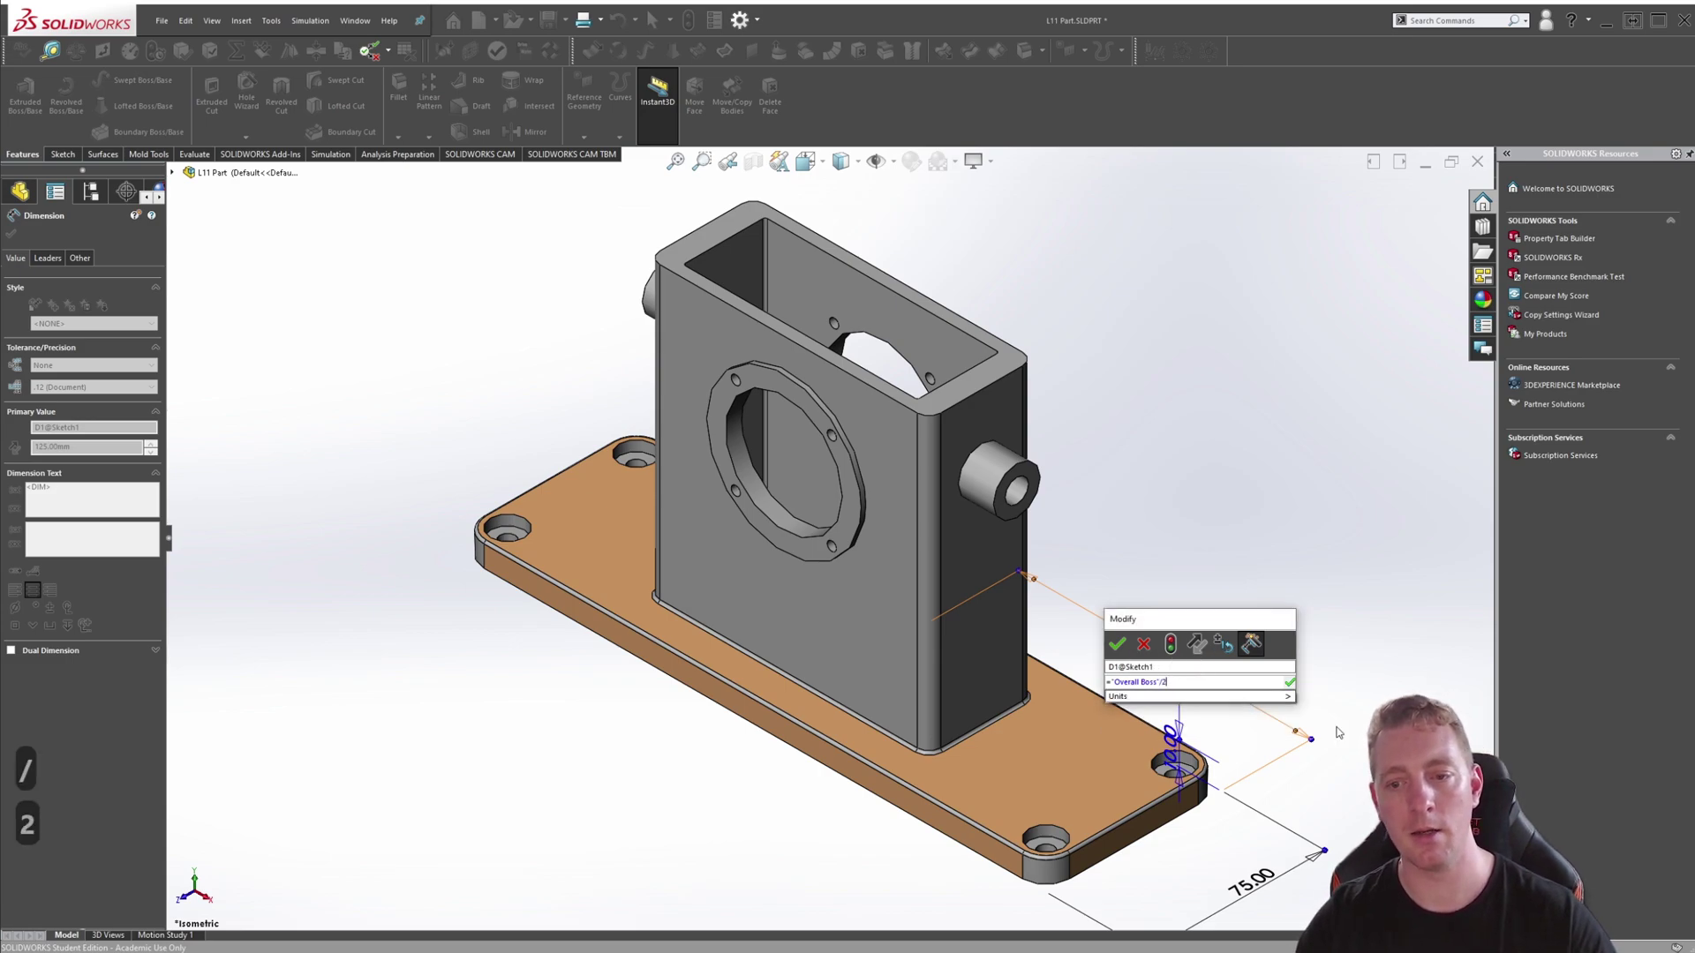
click(1289, 683)
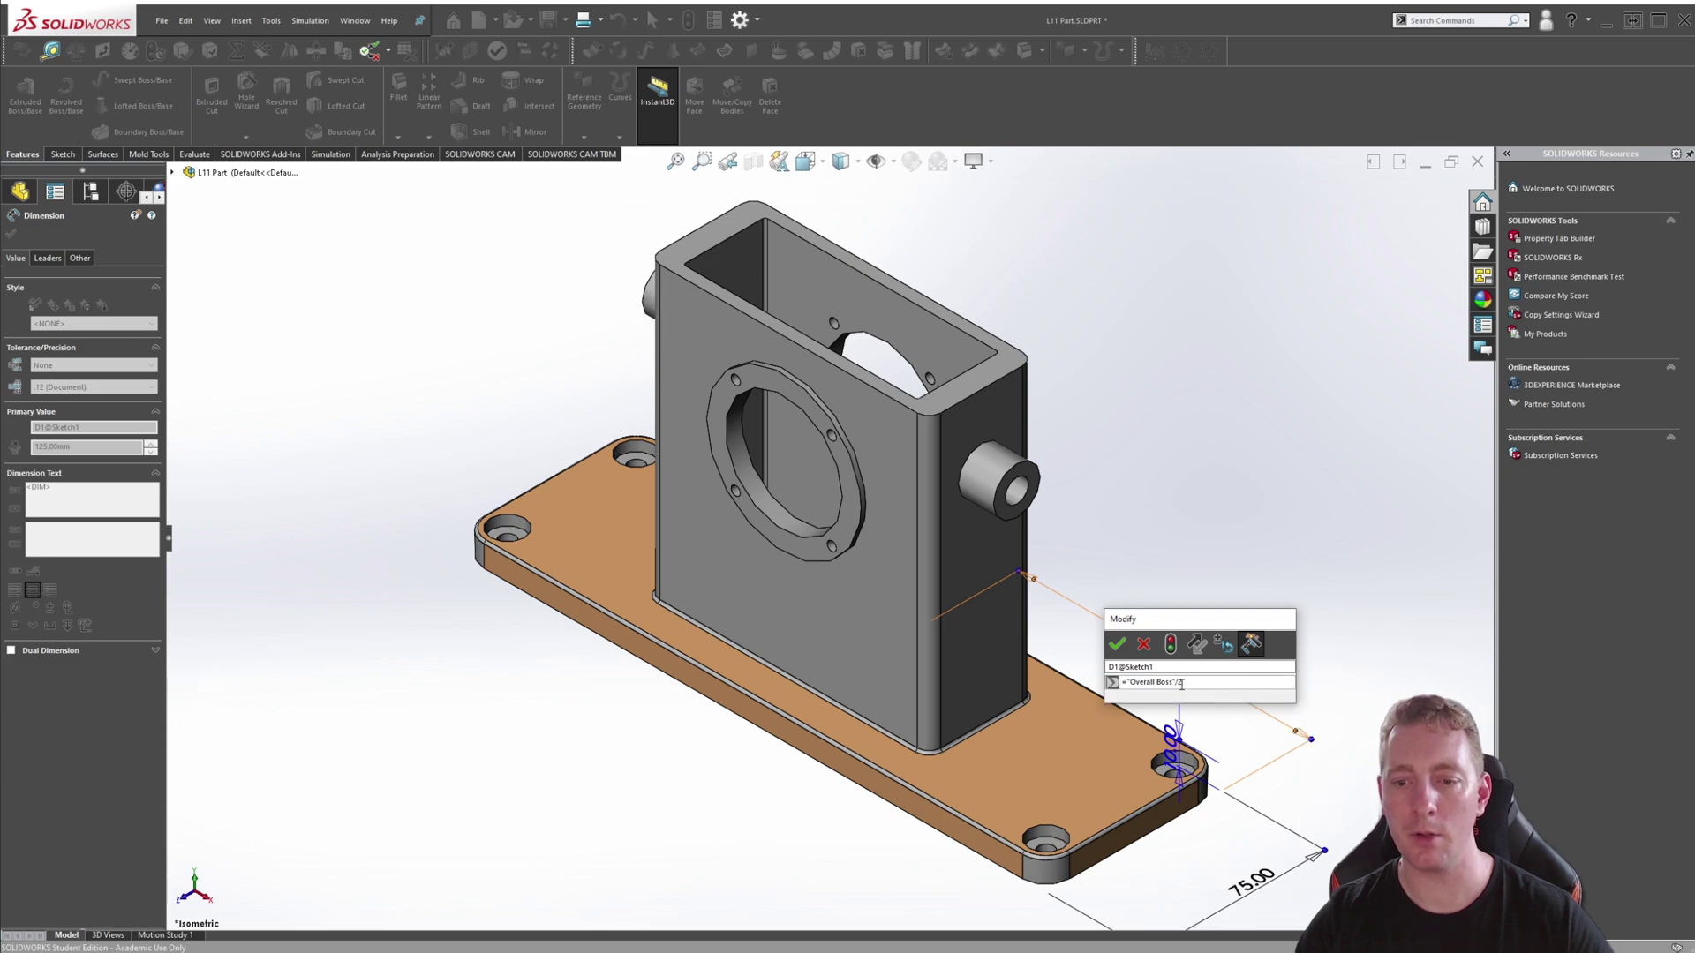
Toggle the dimension between showing the equation and its 122.50 mm value
click(1112, 684)
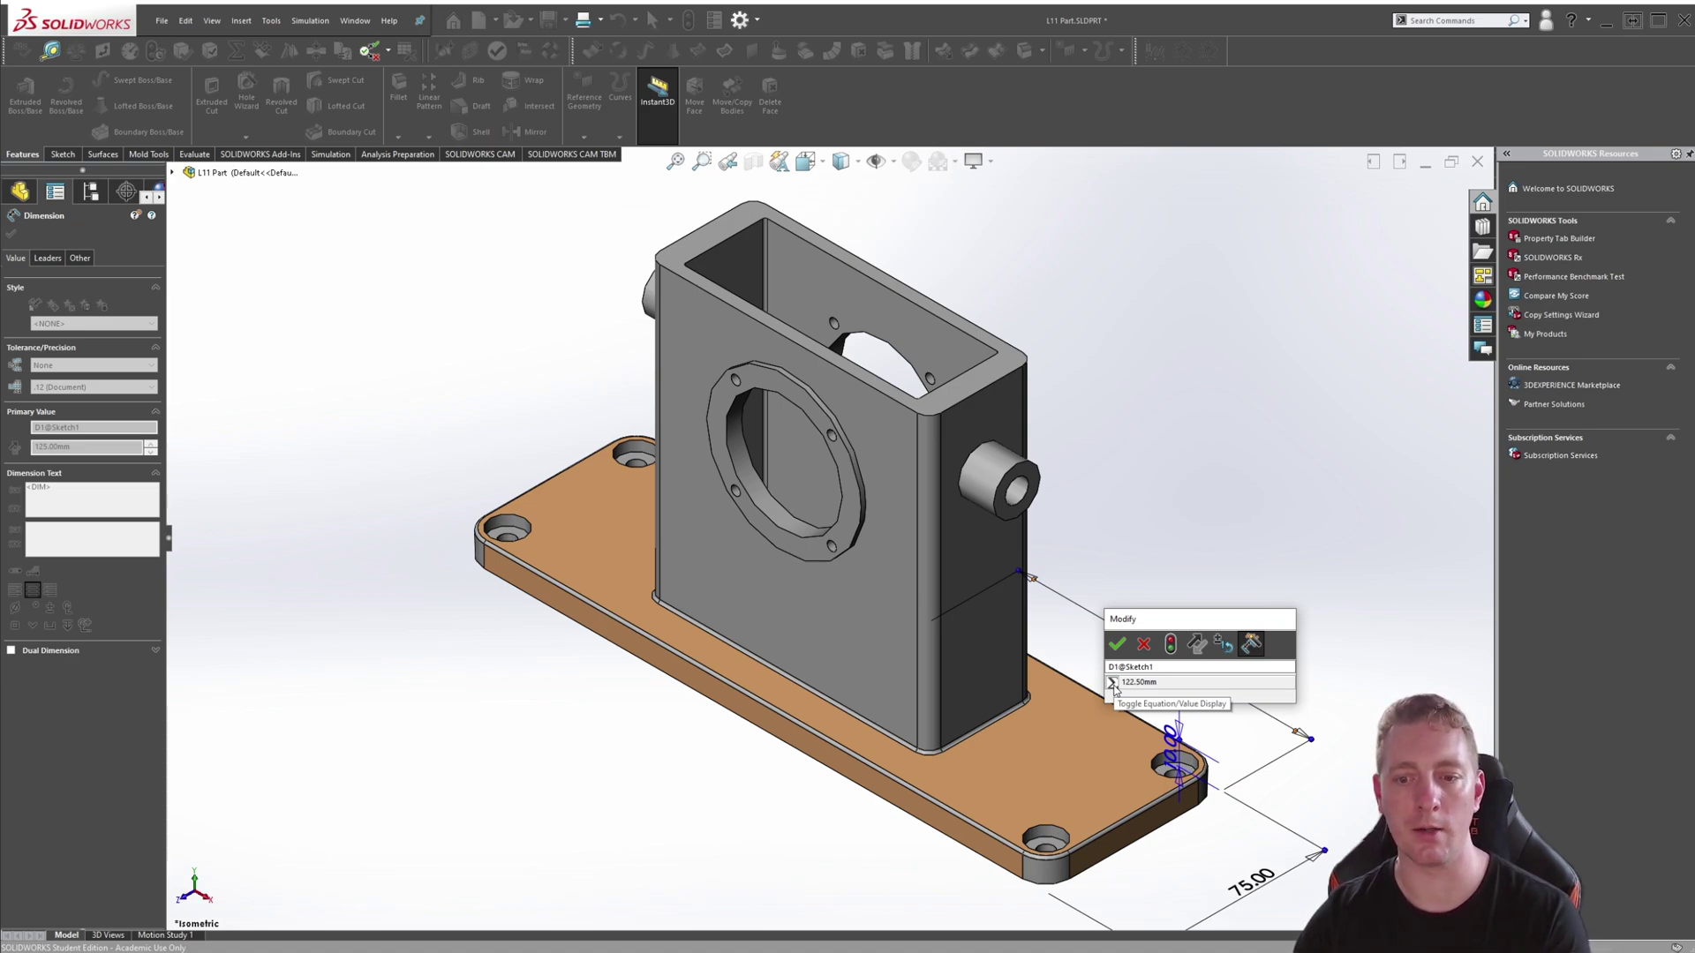
click(1112, 684)
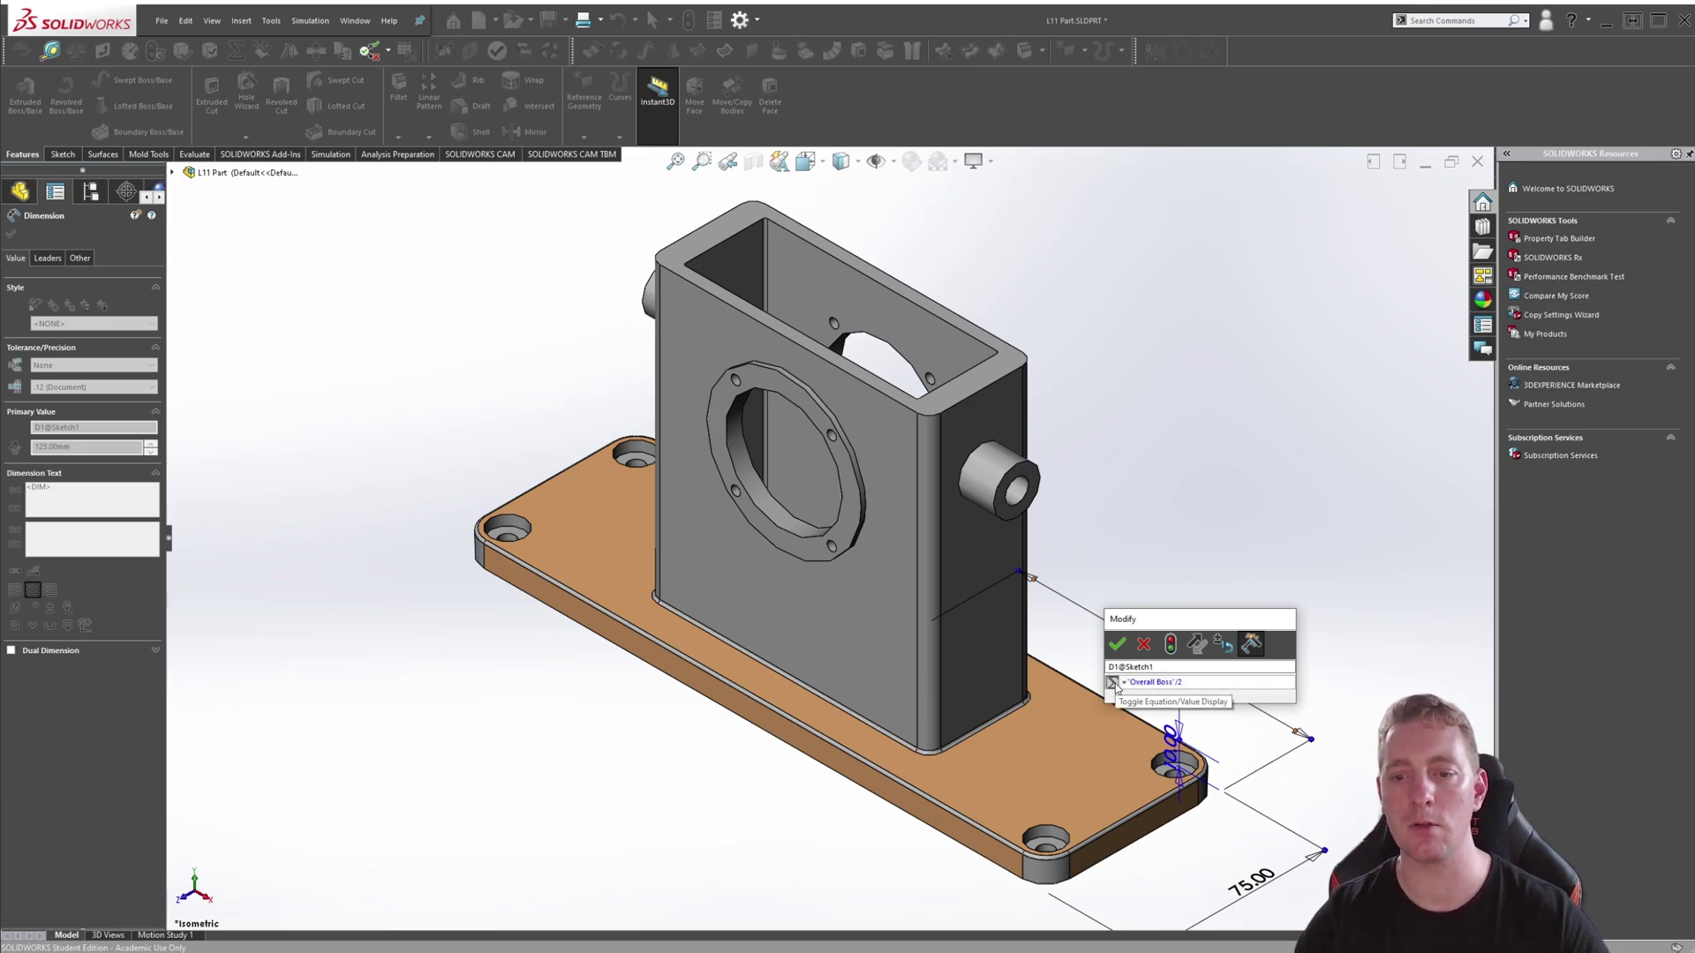
click(1112, 684)
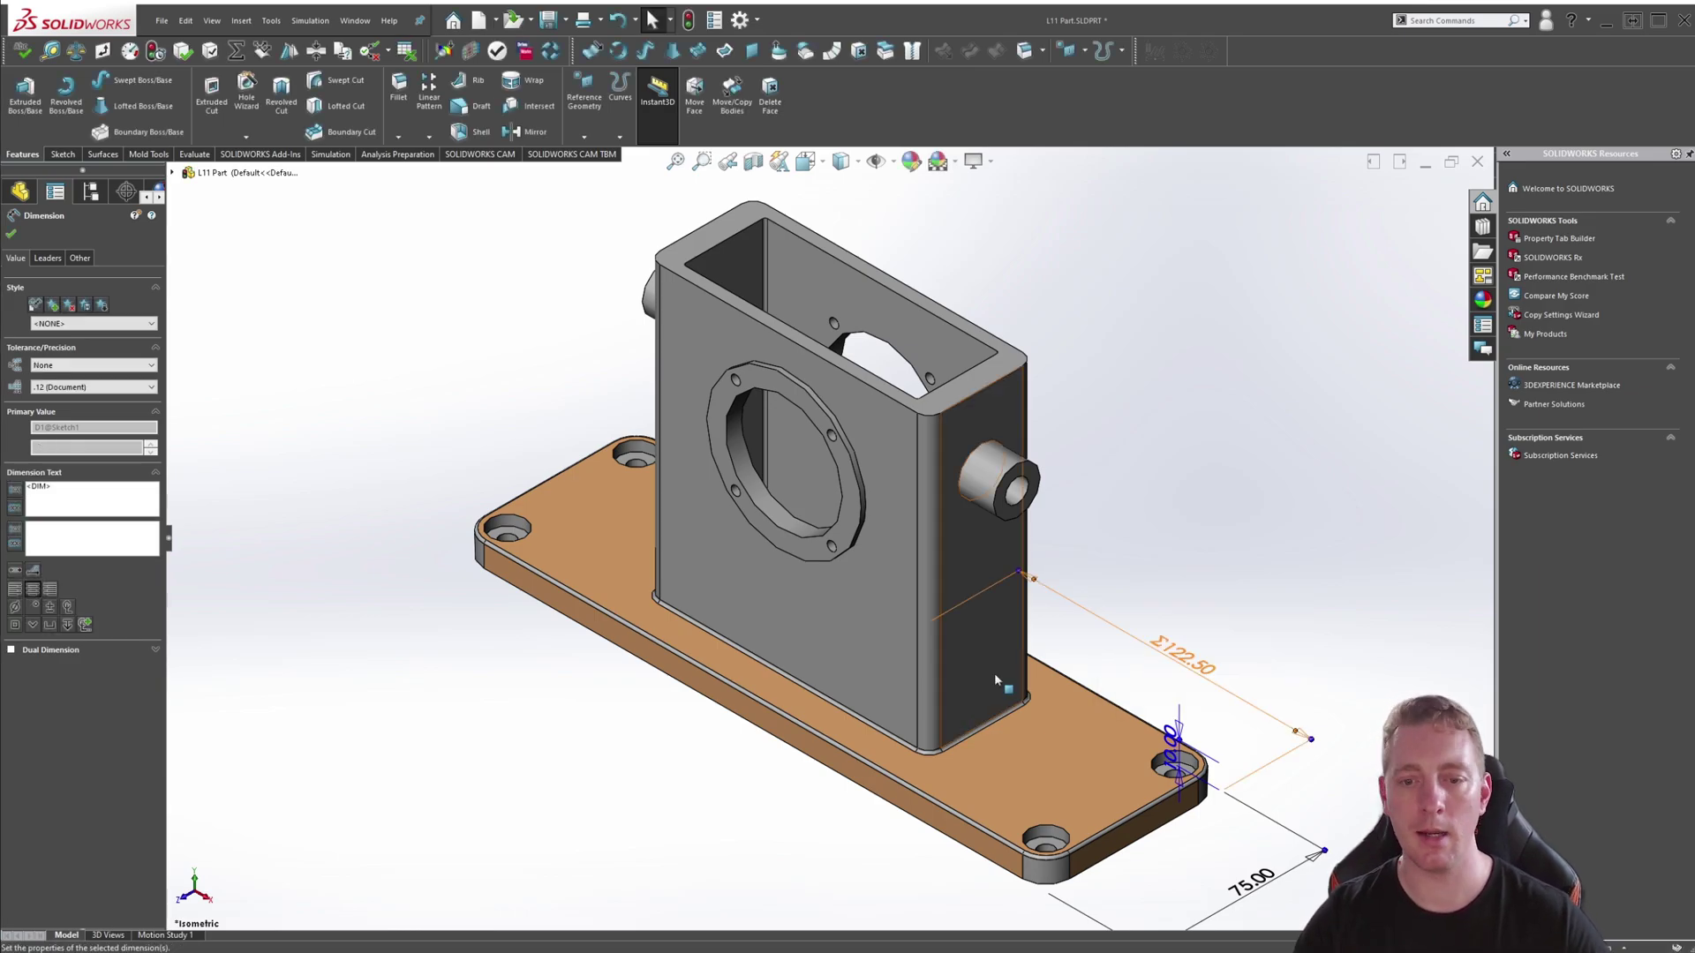
Accept the 122.50 value, then start linking the boss's 60.00 width to Overall Base
key(Return)
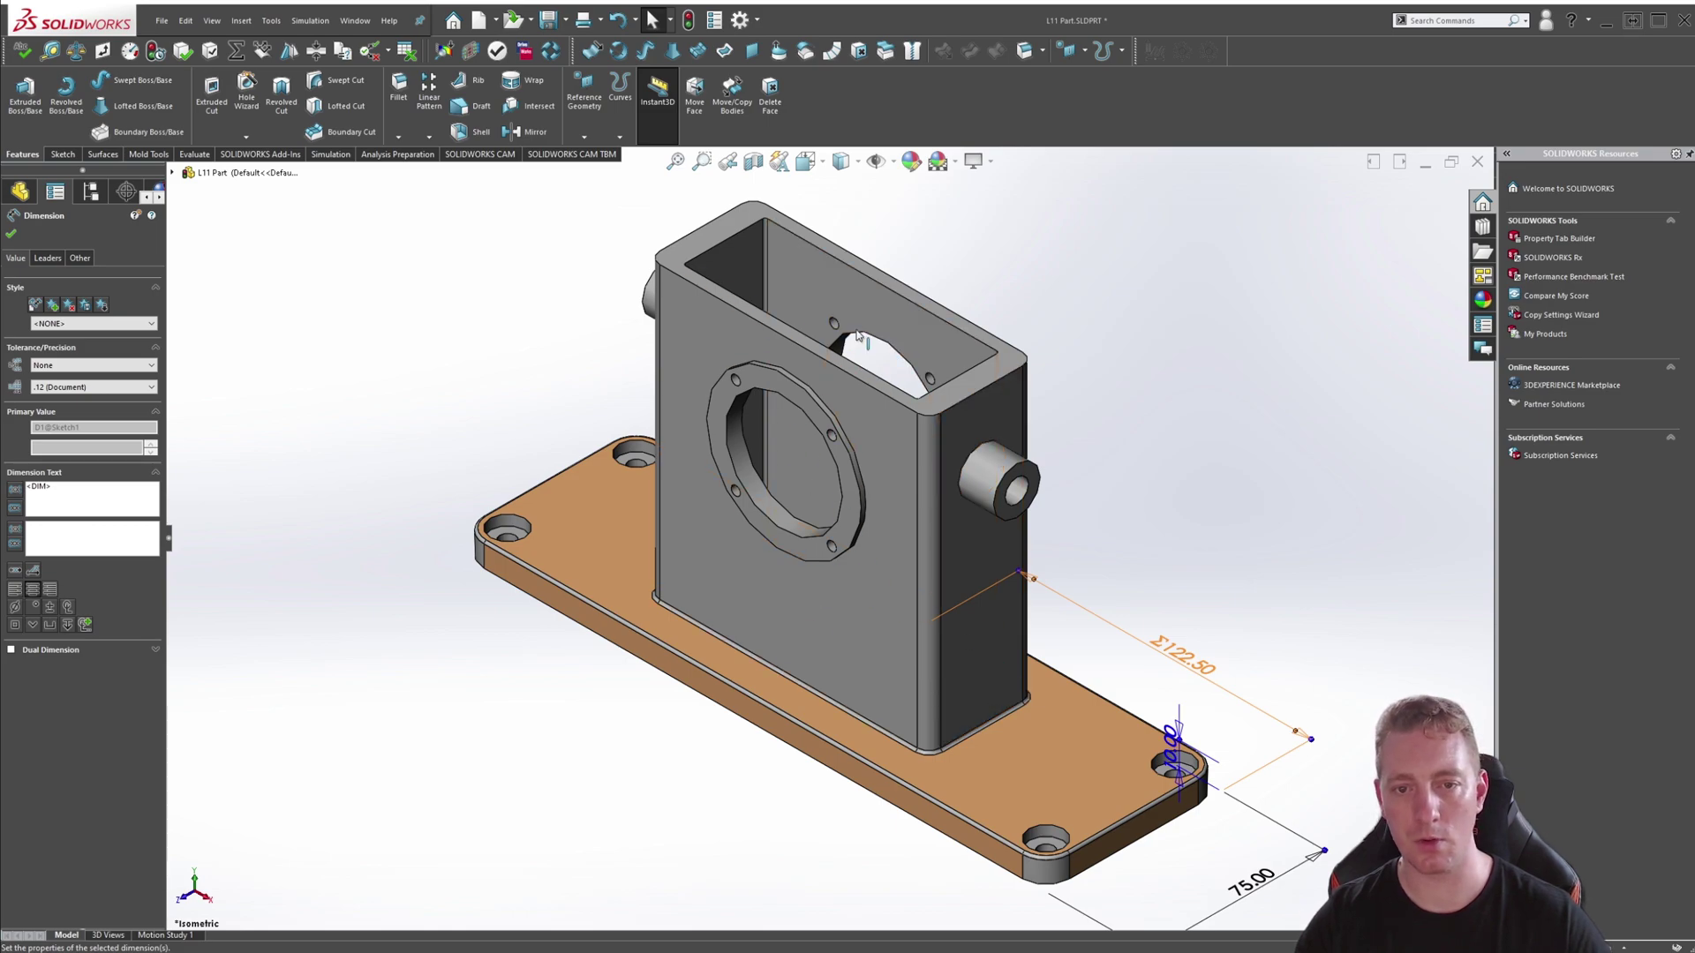
click(985, 654)
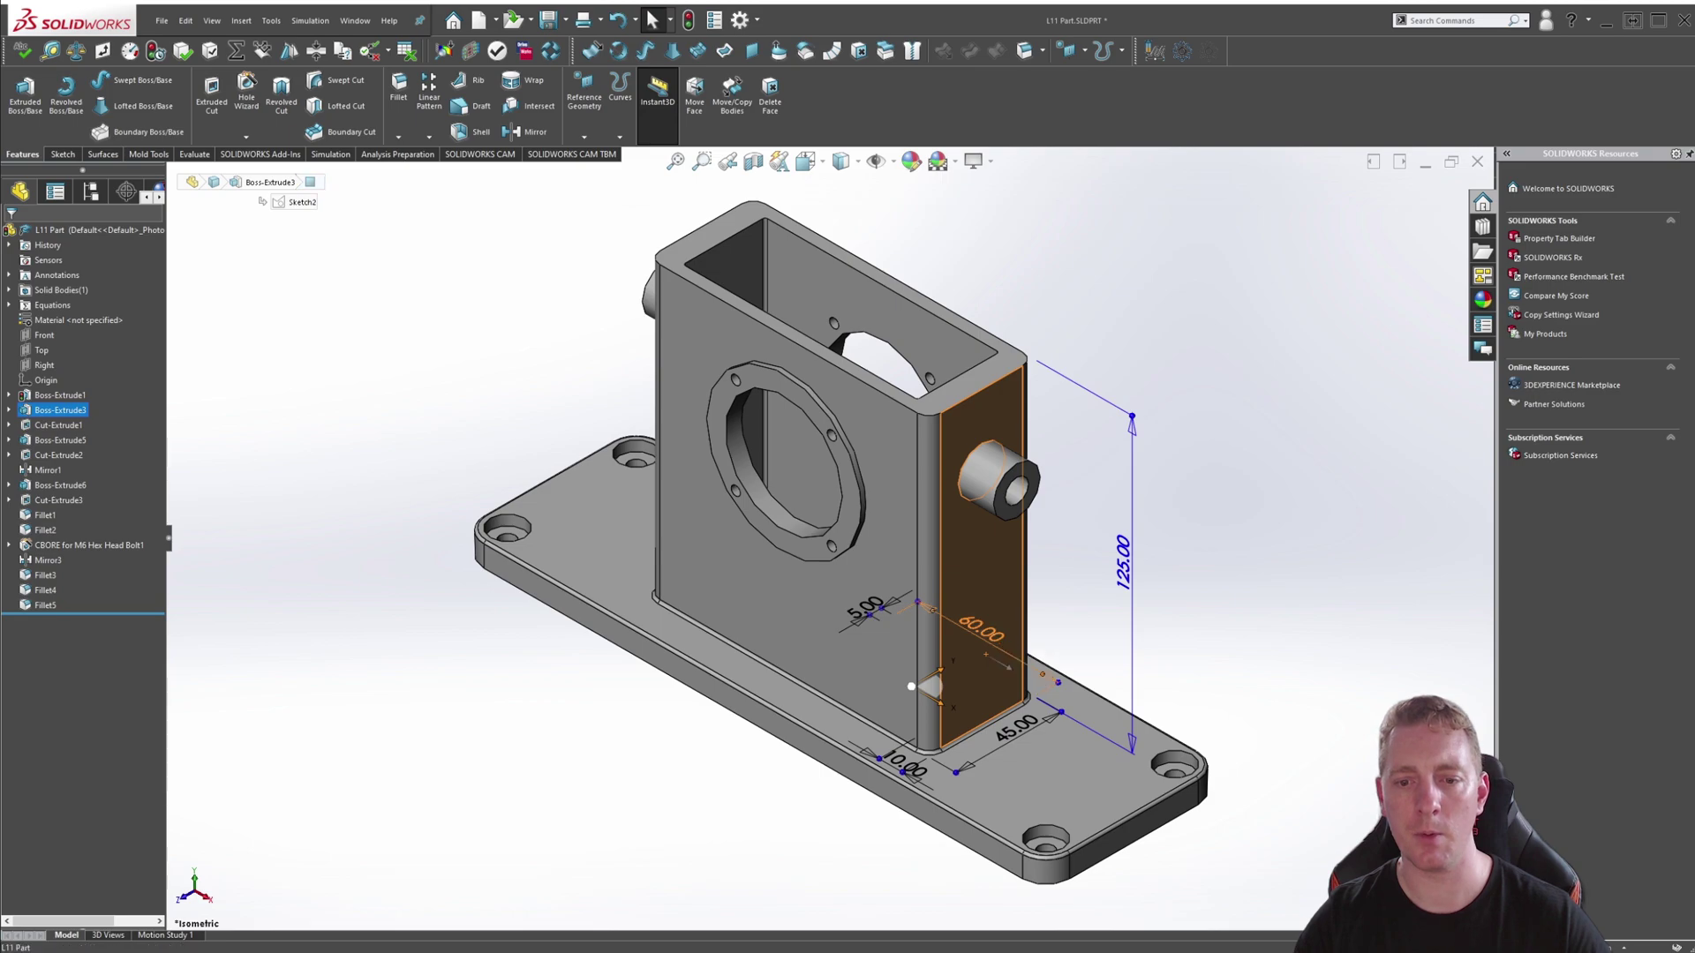
double_click(1012, 651)
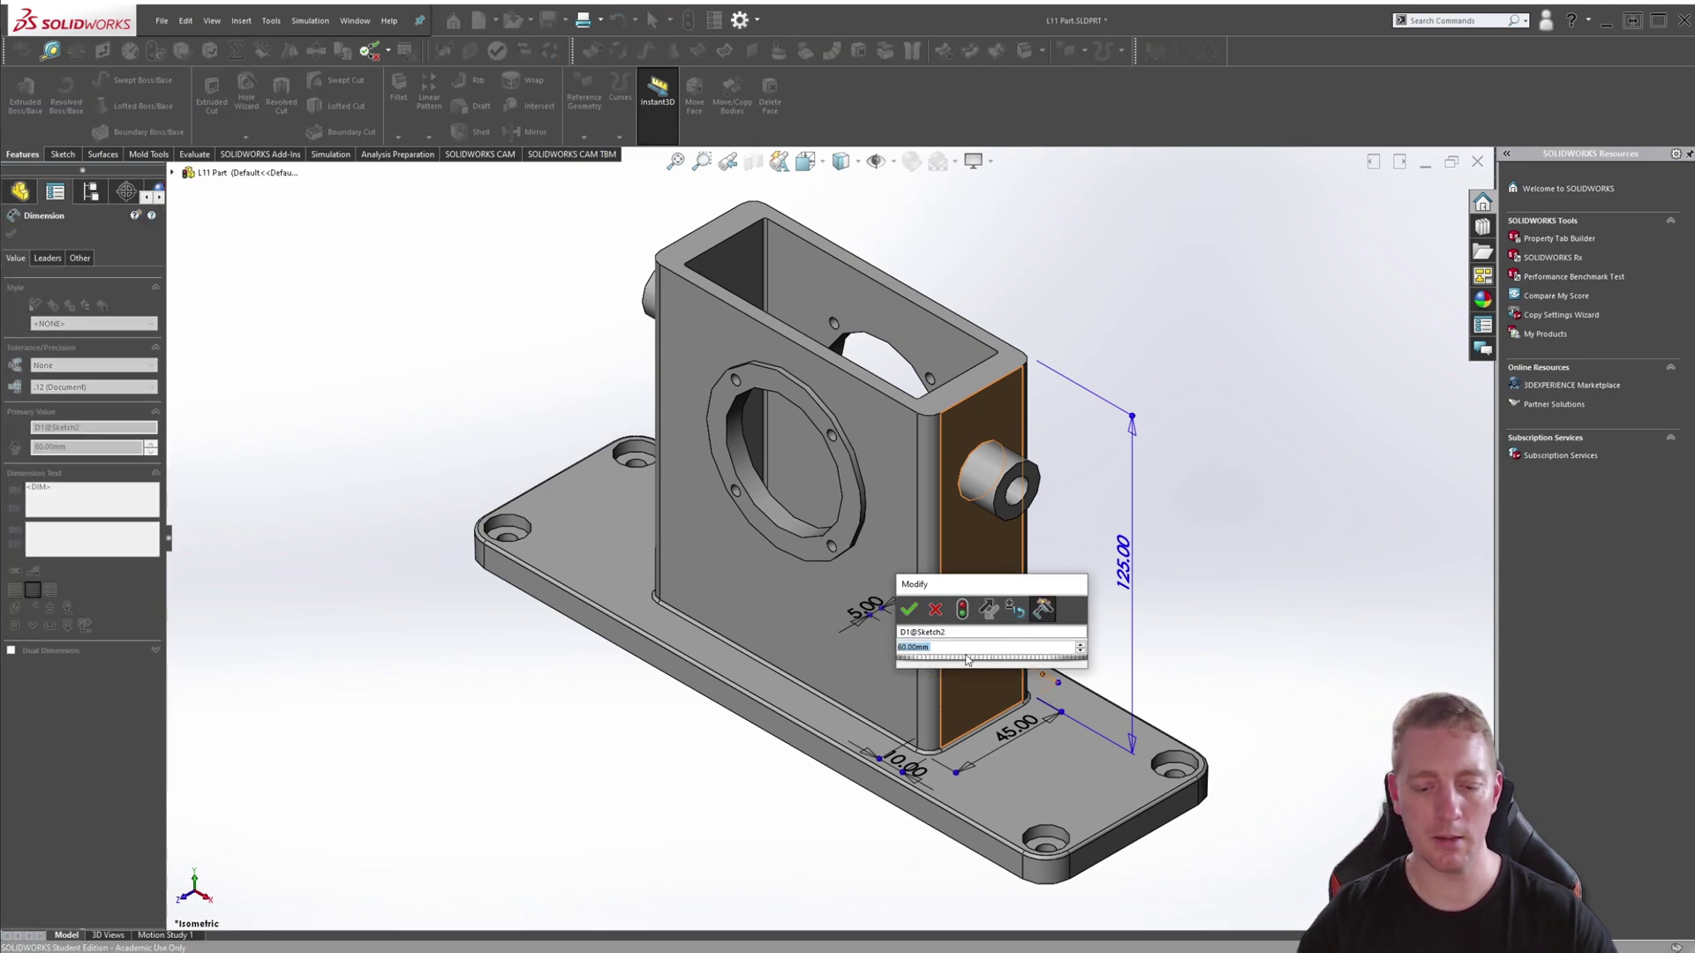
text(=)
mouse_move(1054, 664)
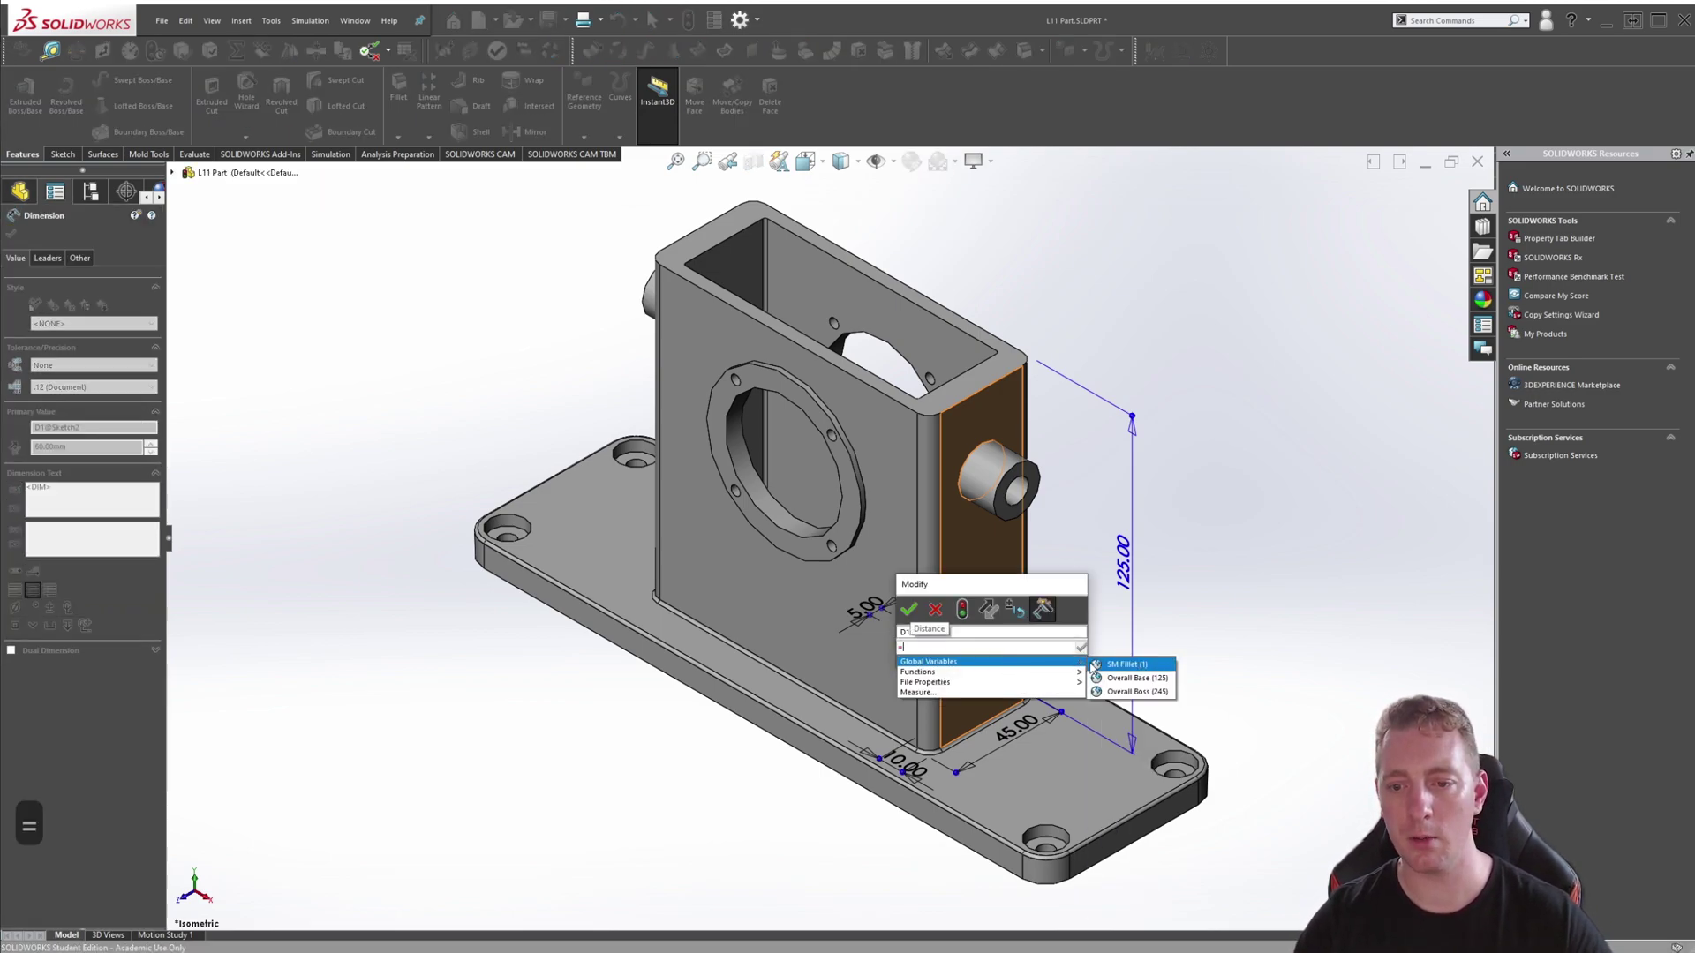
click(1138, 678)
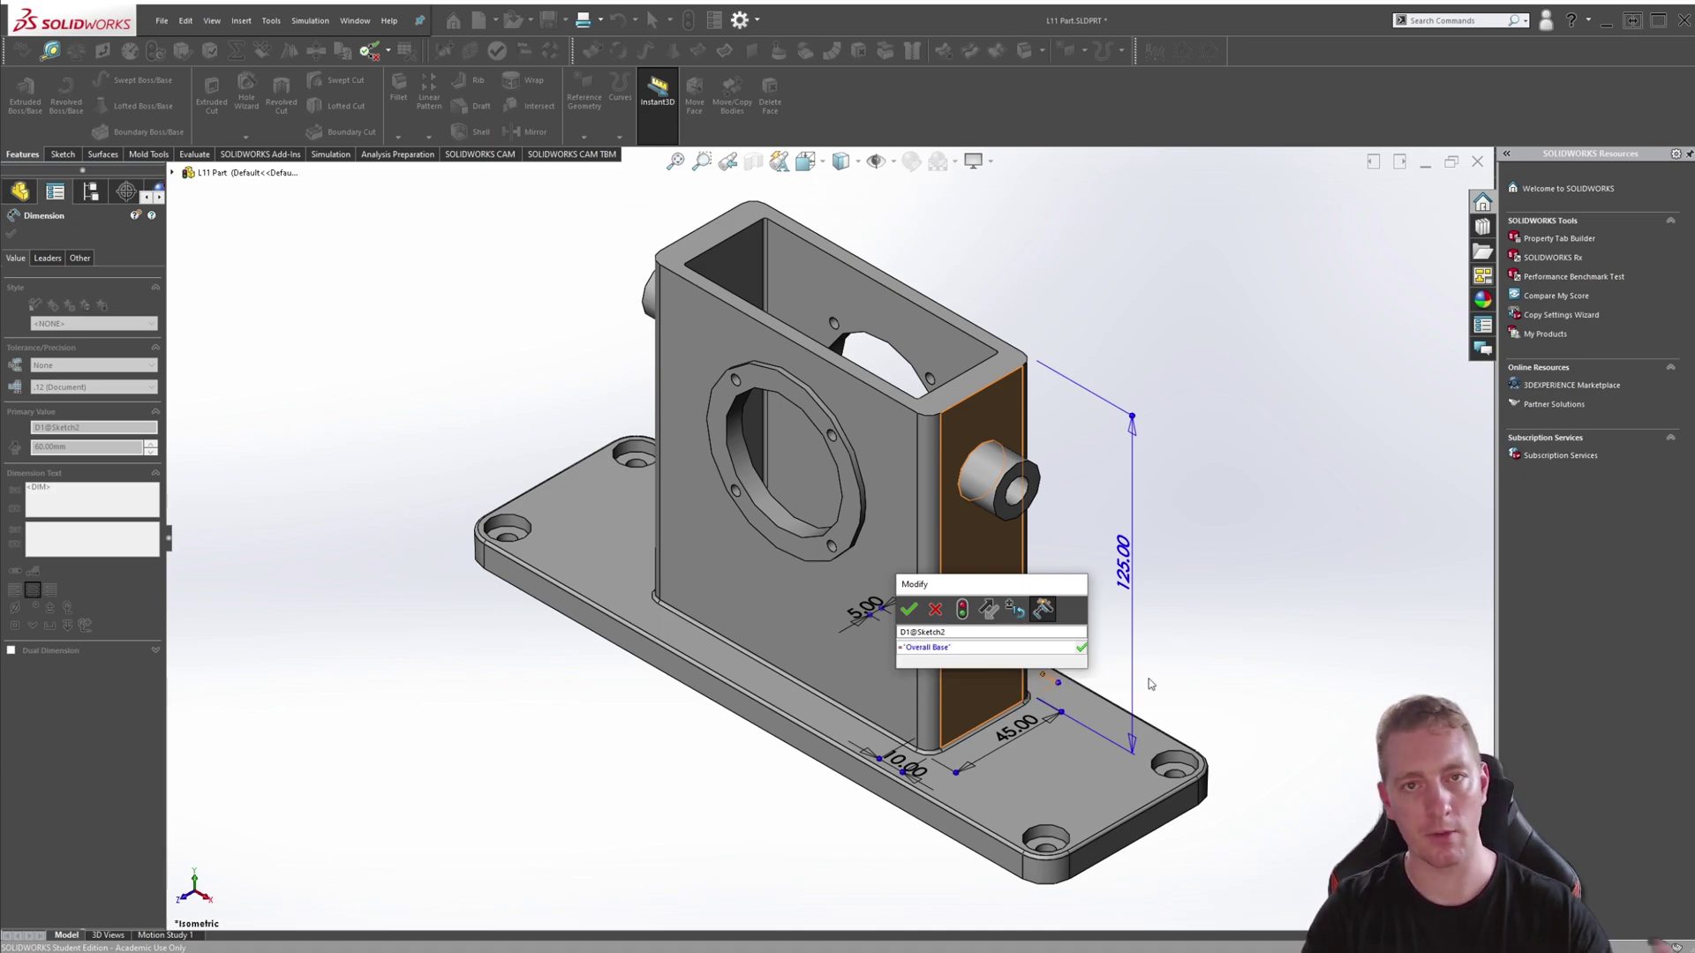
Finish the boss width equation "Overall Base"/2 and change Overall Base to 140
text(/2)
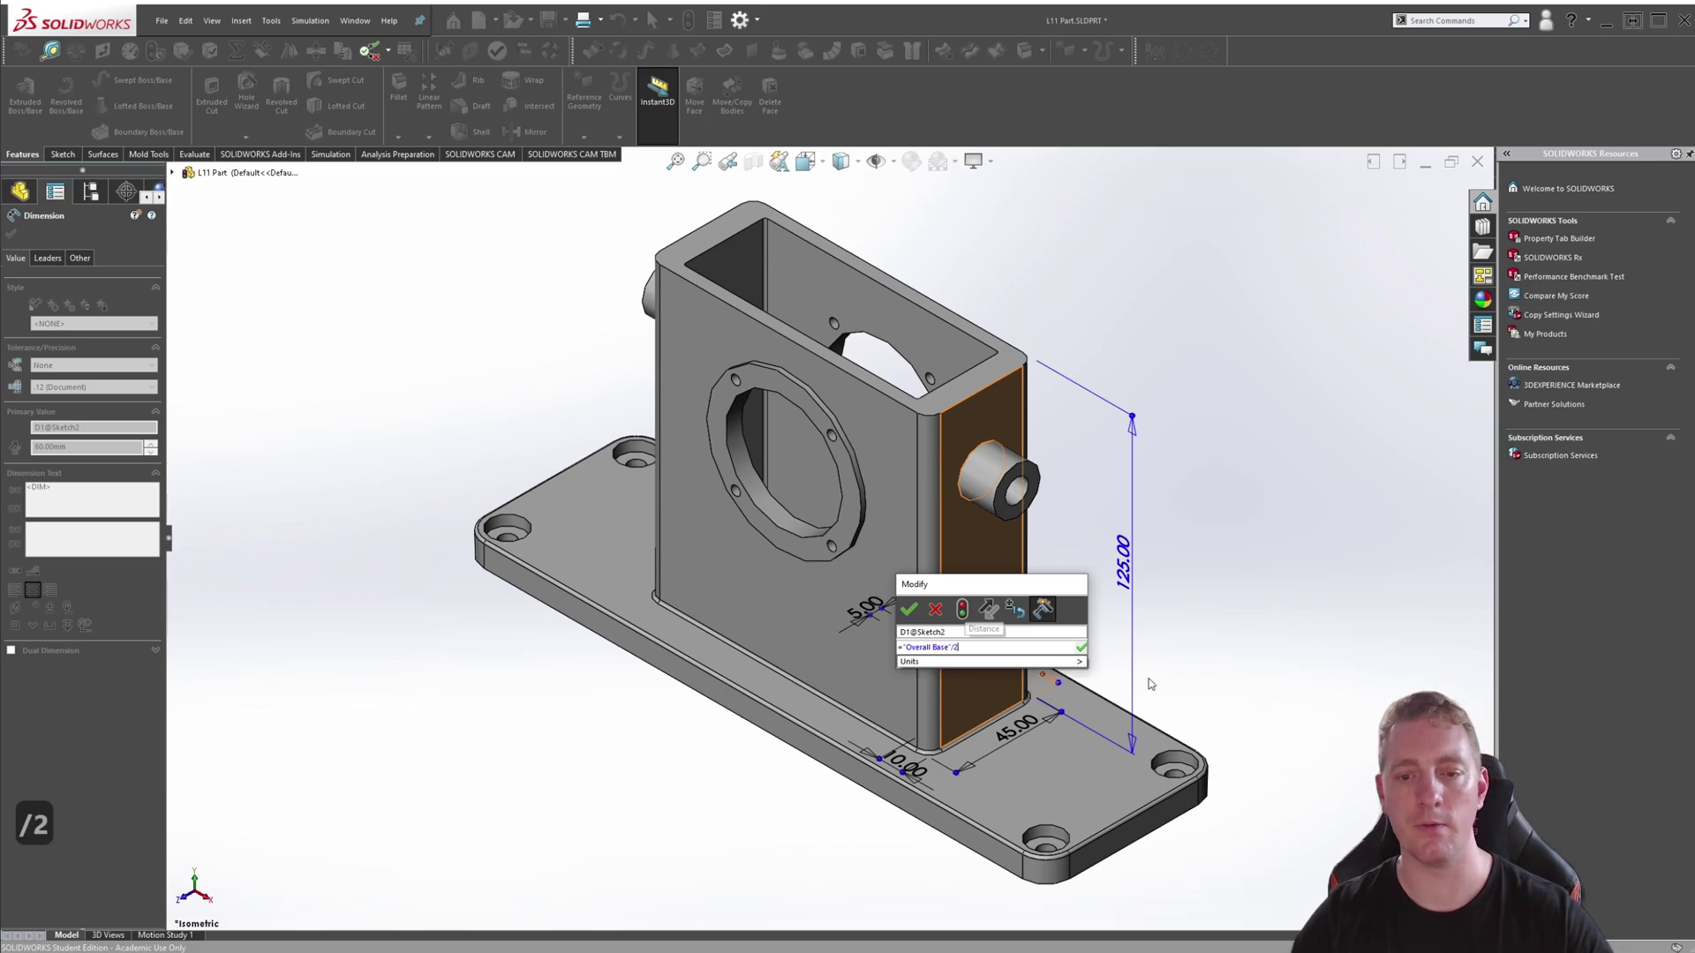
click(910, 617)
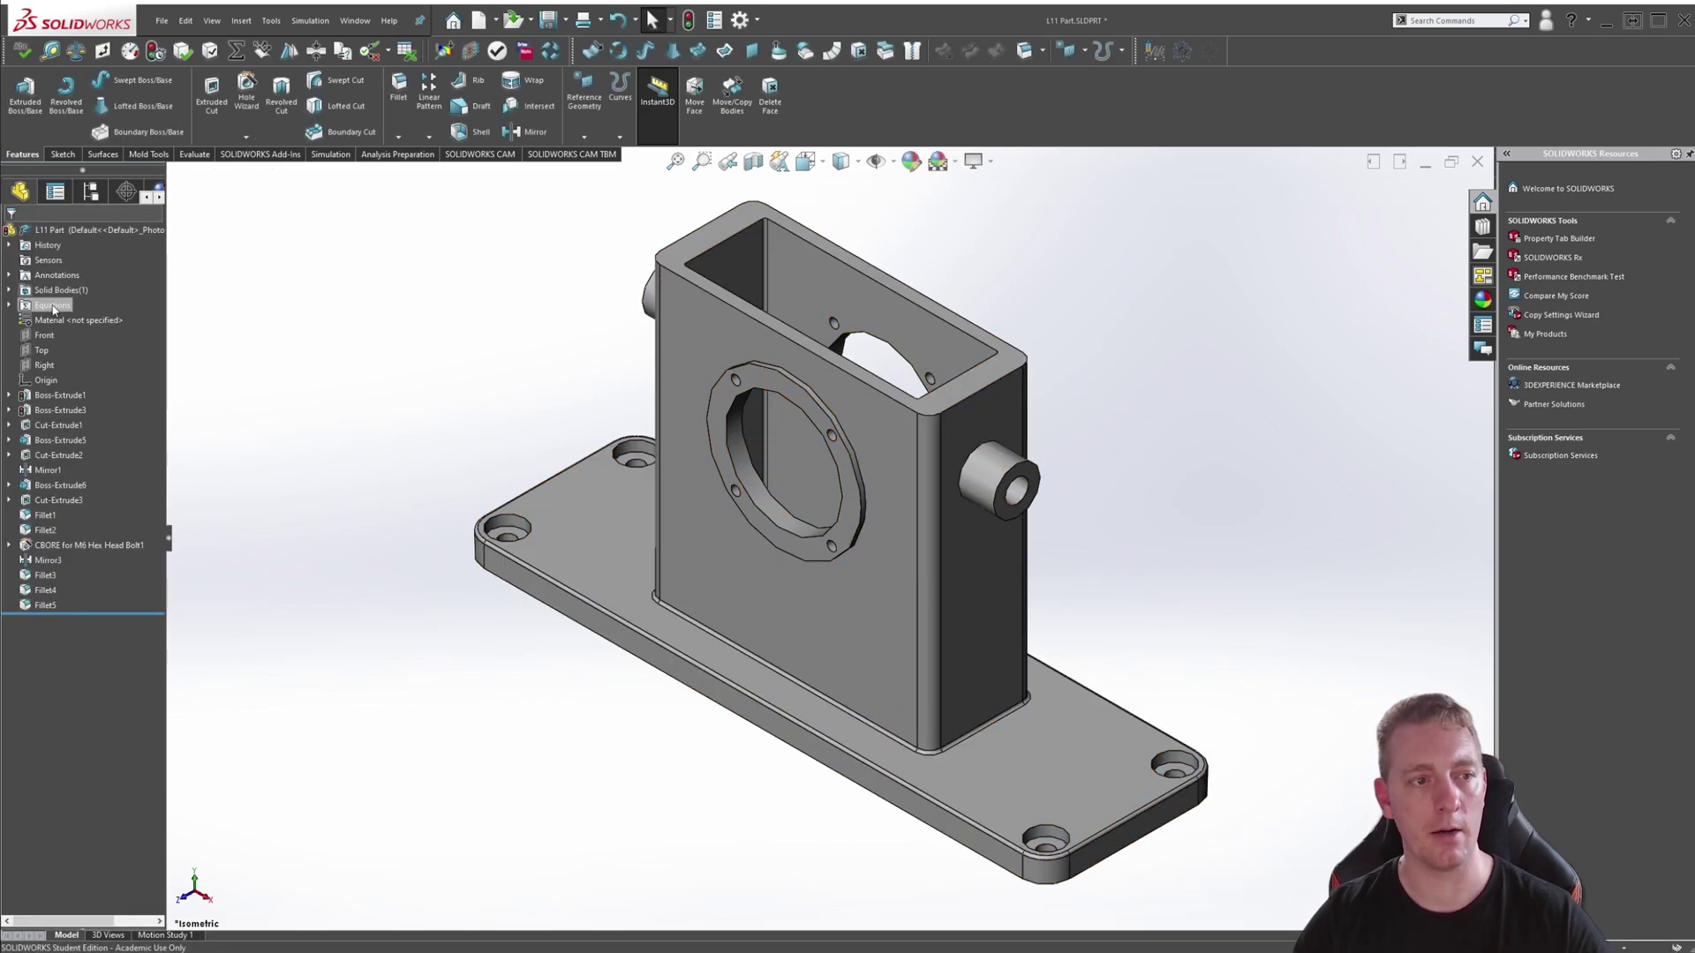
right_click(52, 304)
click(97, 315)
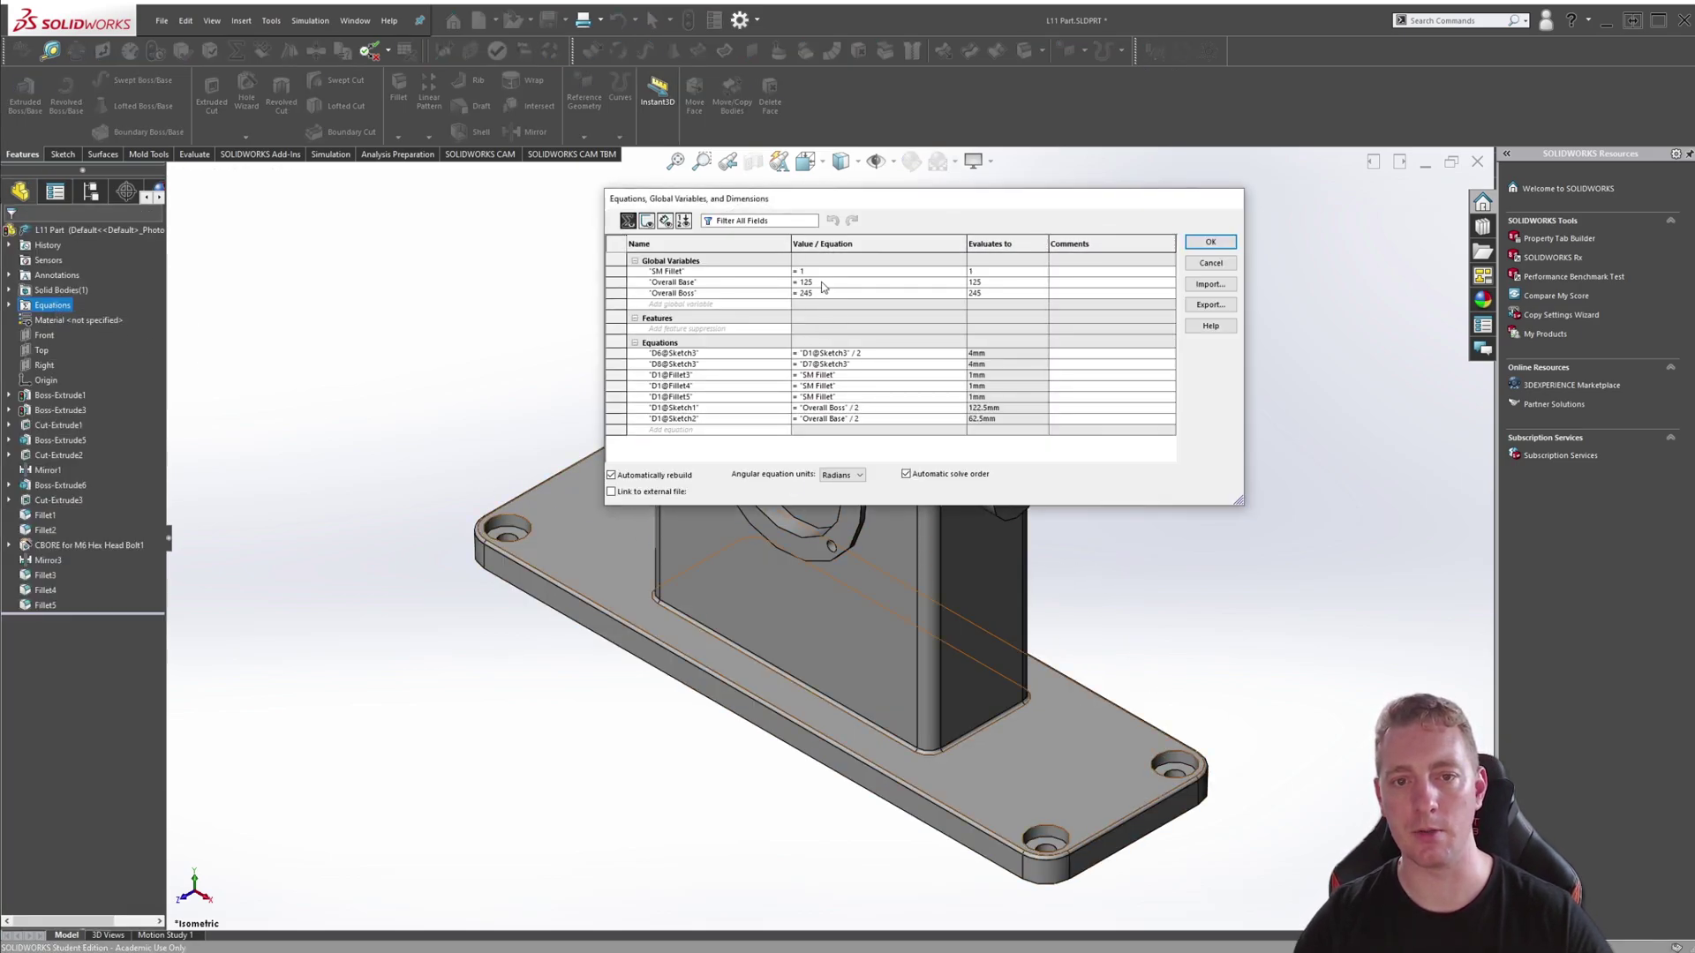
click(816, 283)
key(BackSpace)
key(BackSpace)
key(BackSpace)
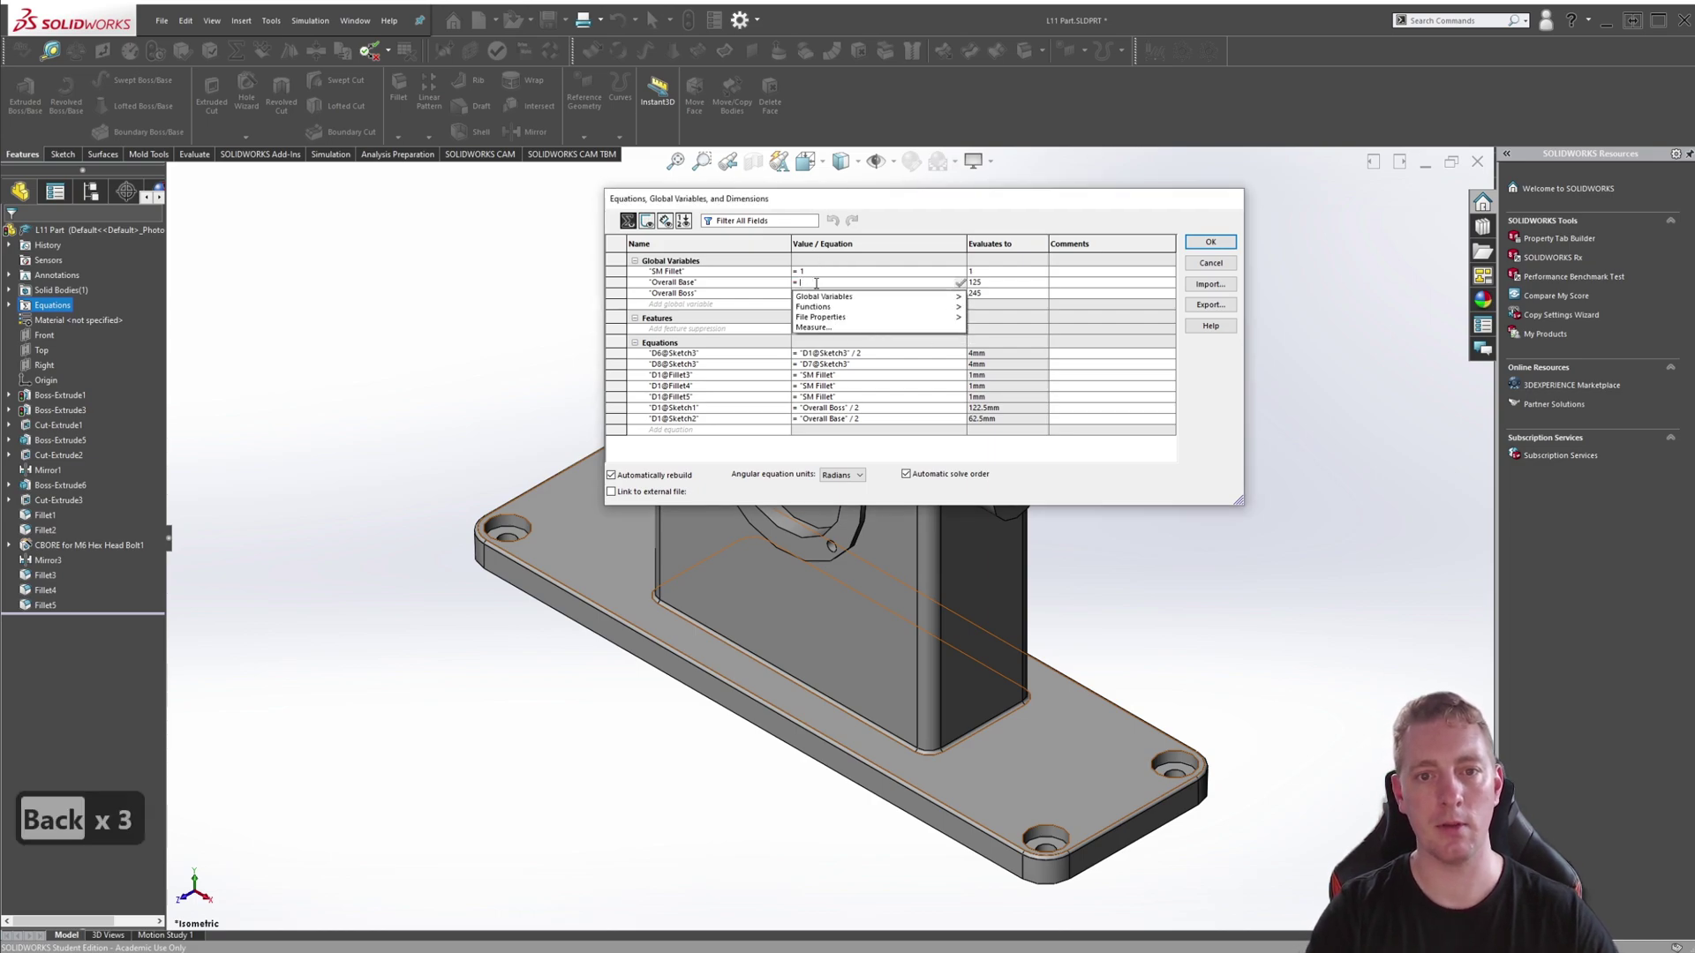
key(BackSpace)
key(BackSpace)
key(BackSpace)
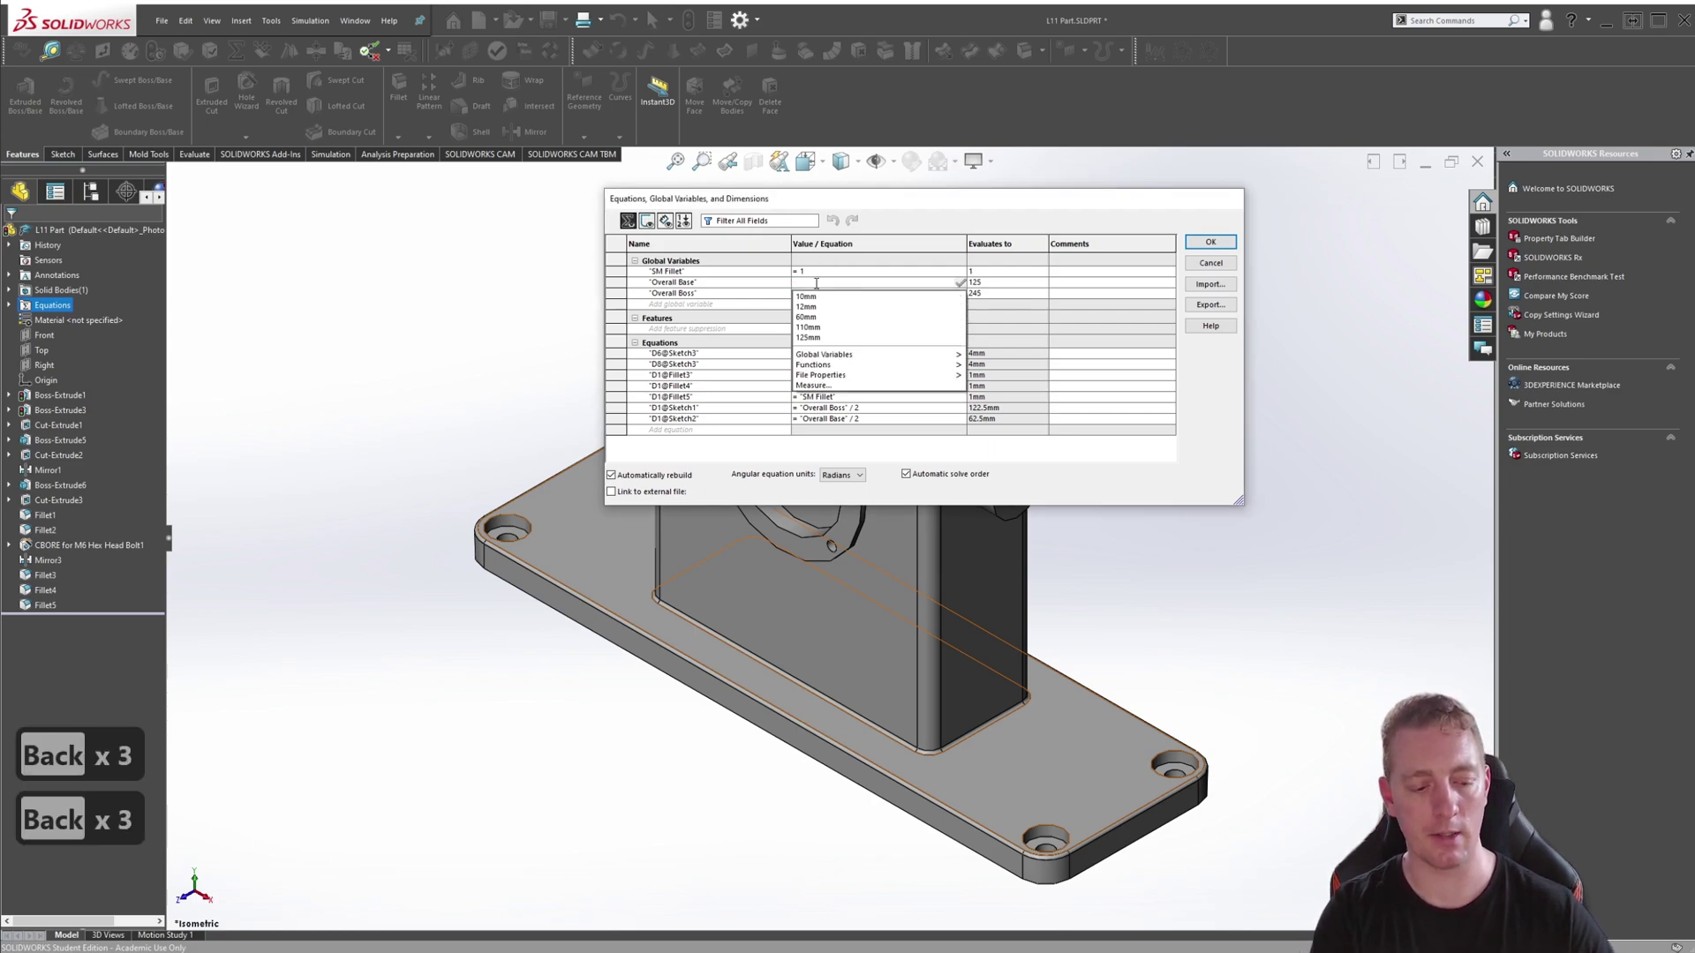
text(140)
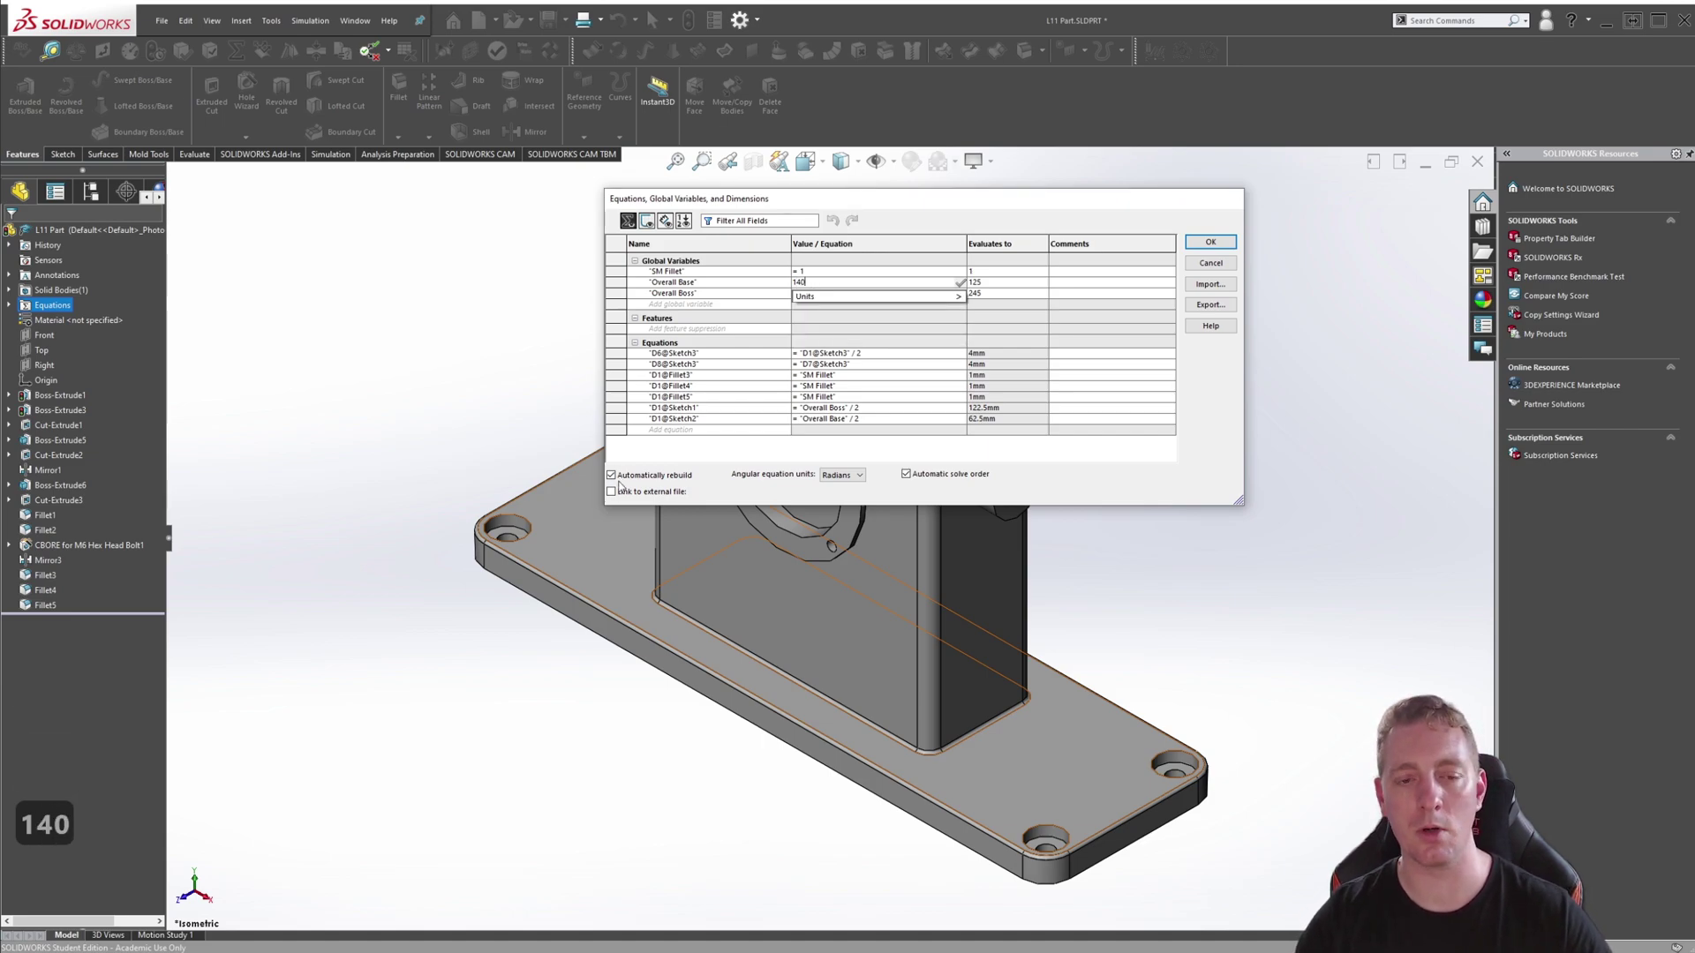
key(Tab)
key(Tab)
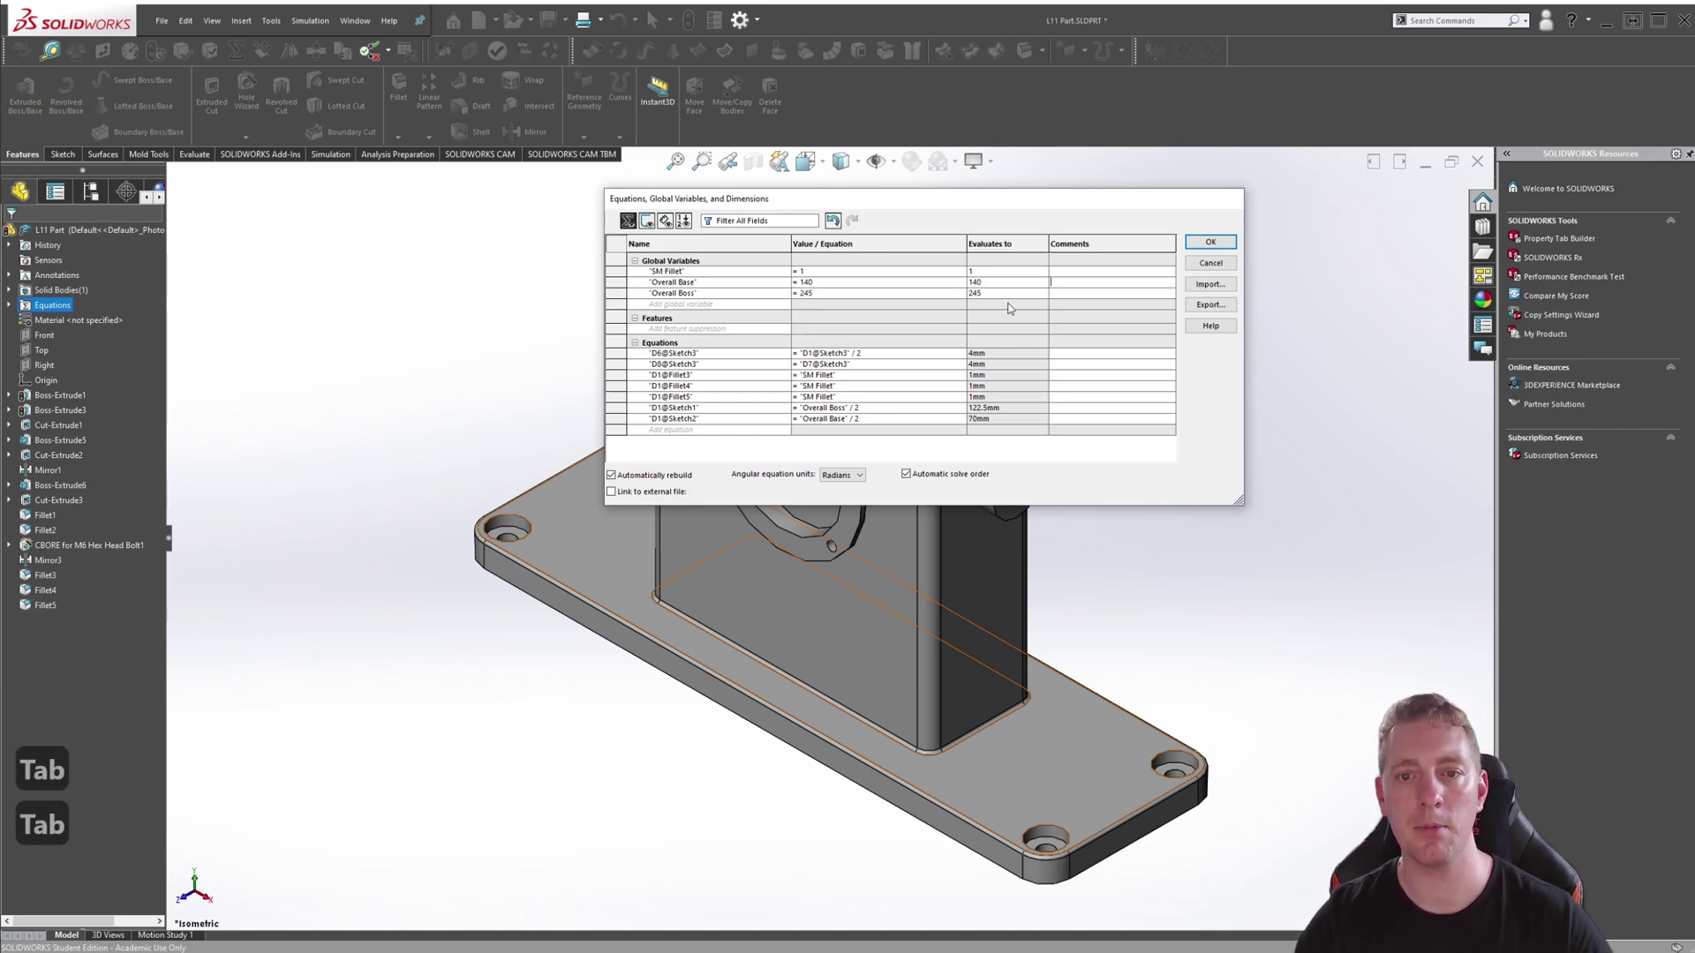
Change Overall Boss to 250 and apply the equations
click(819, 294)
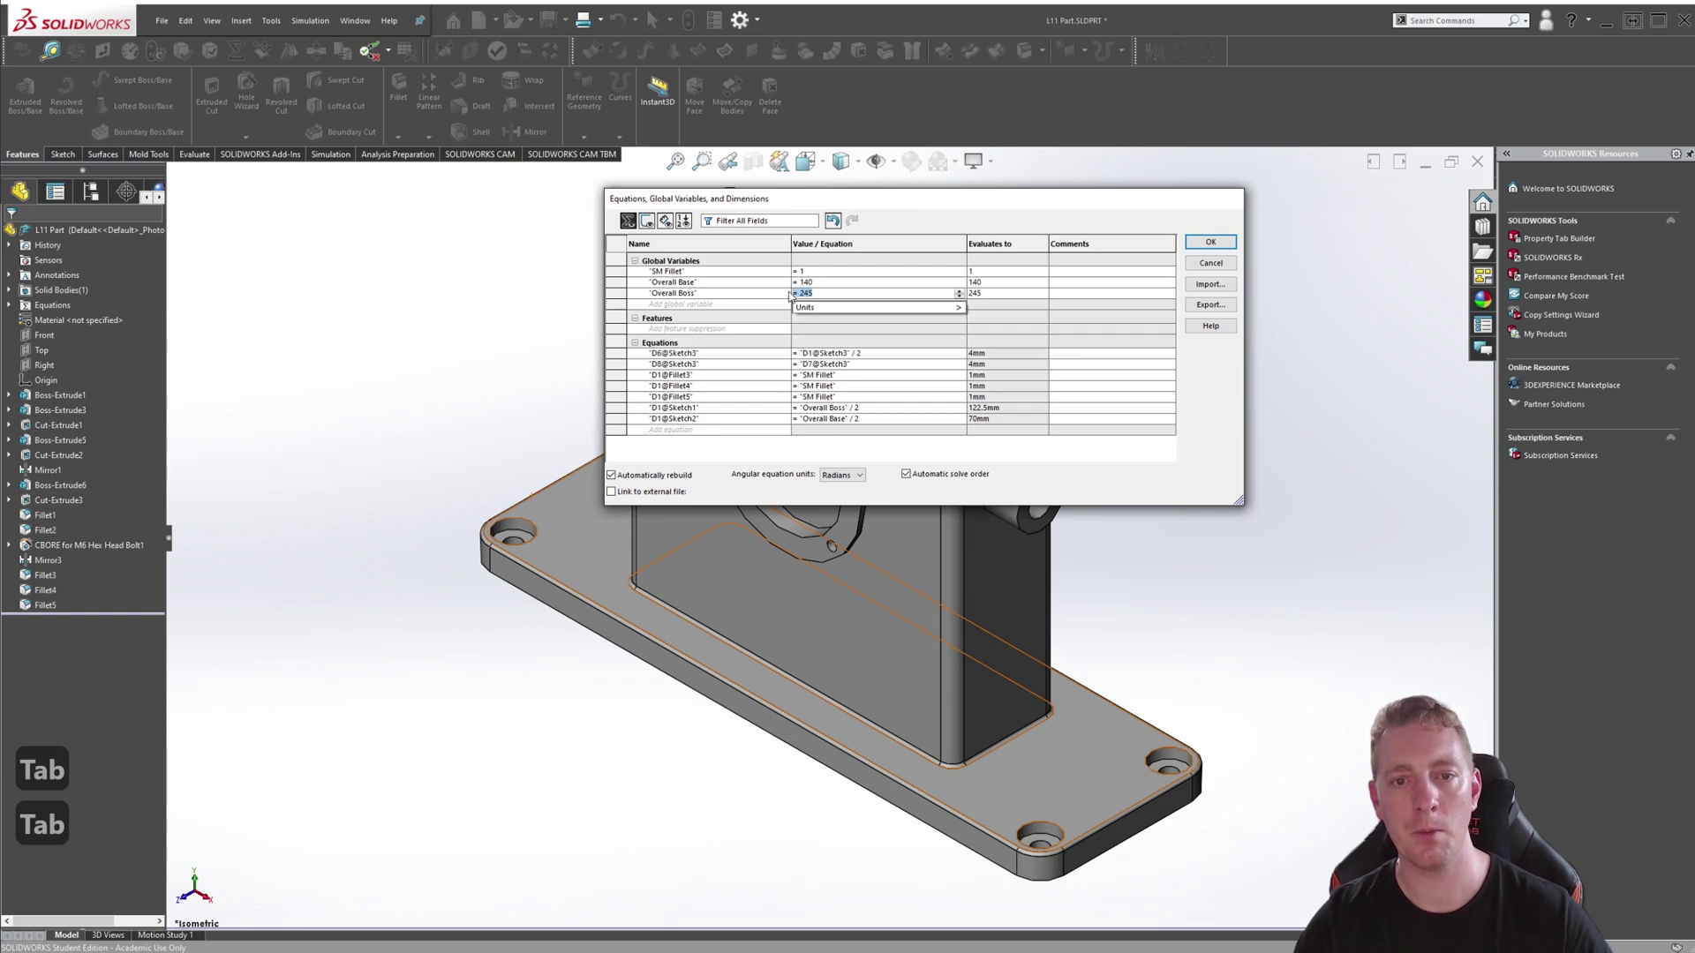
mouse_move(810, 316)
text(250)
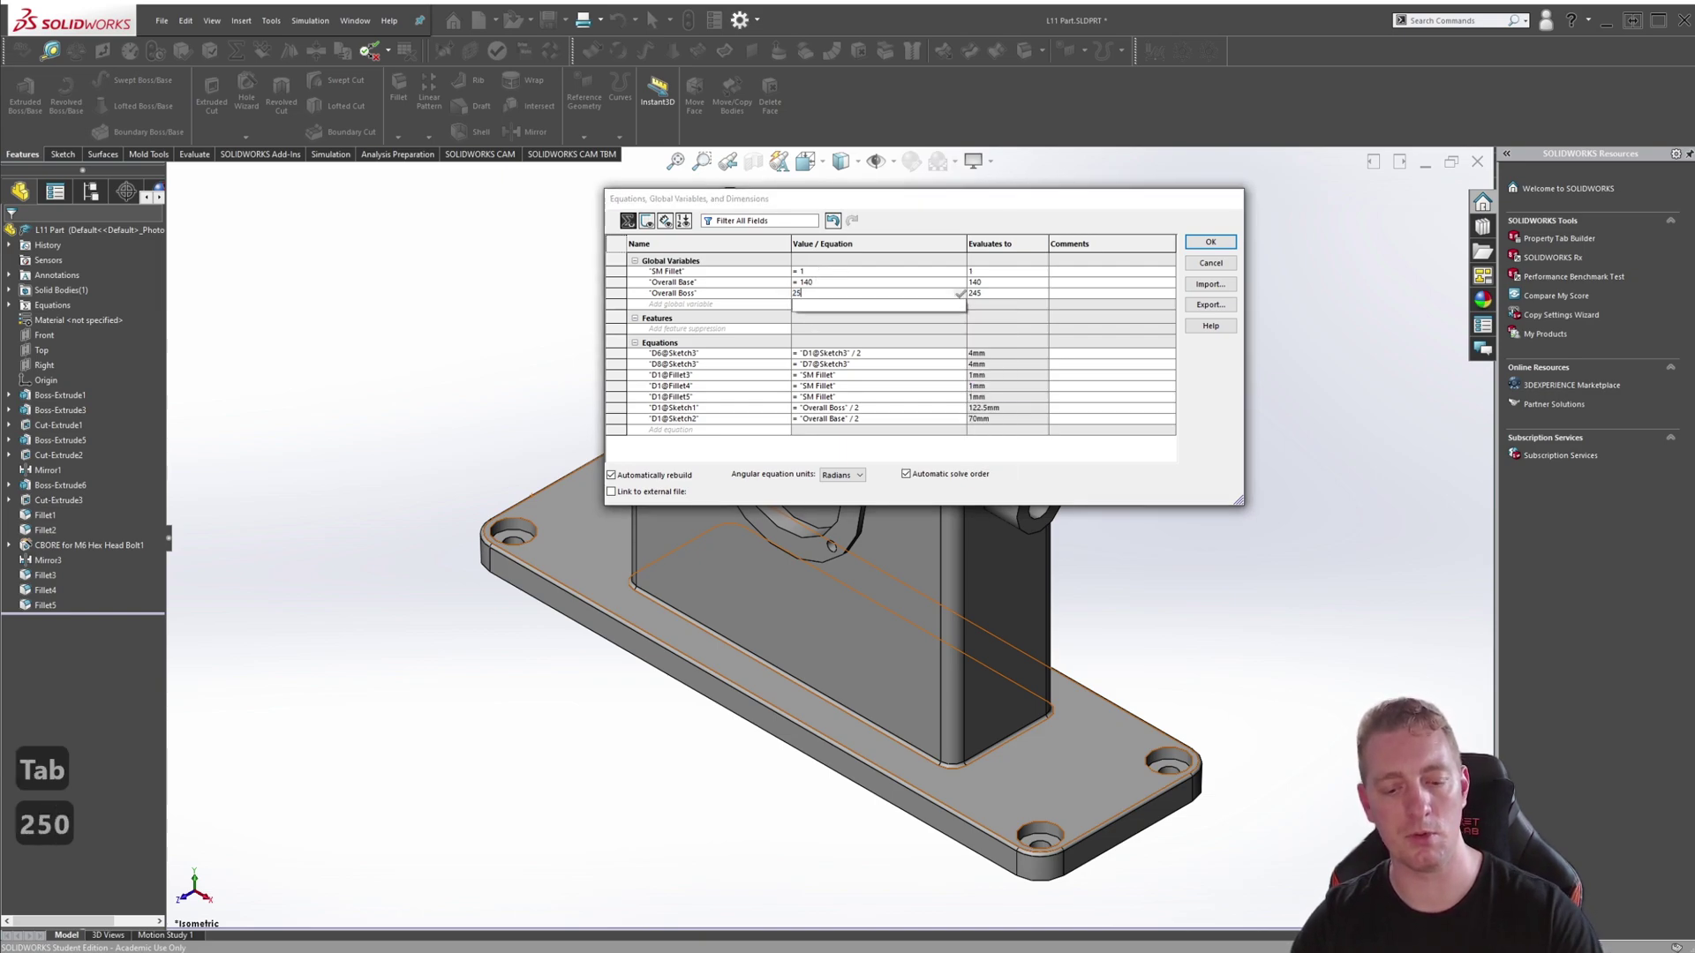
key(Tab)
key(Tab)
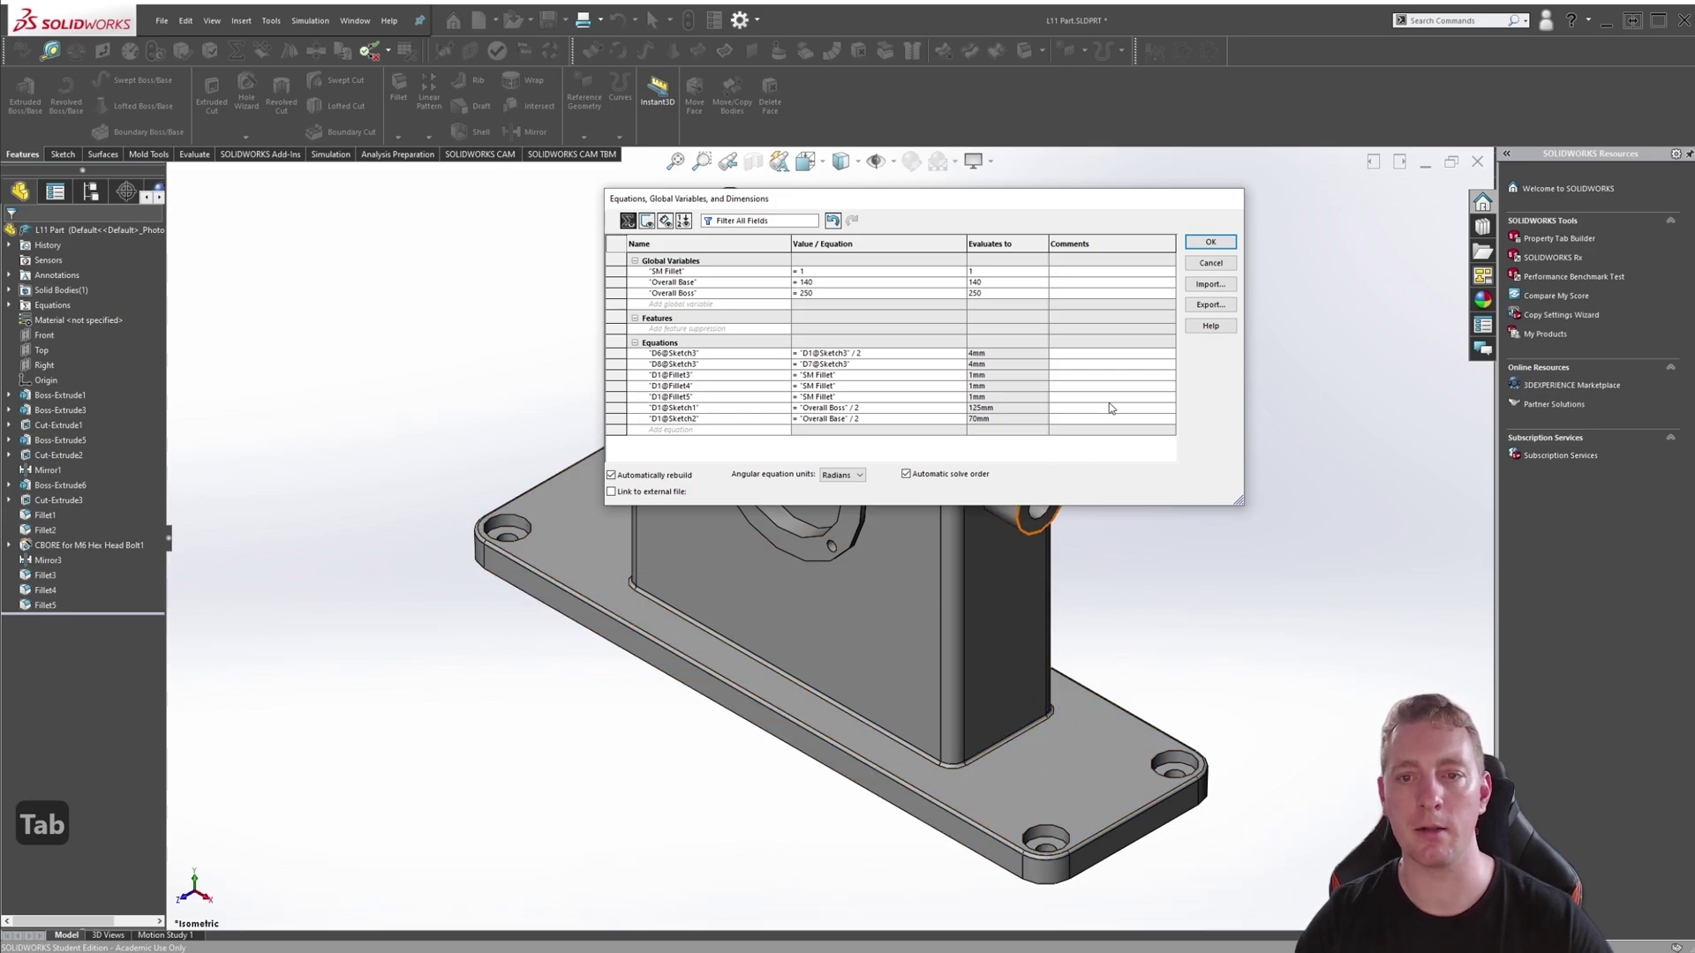
key(Return)
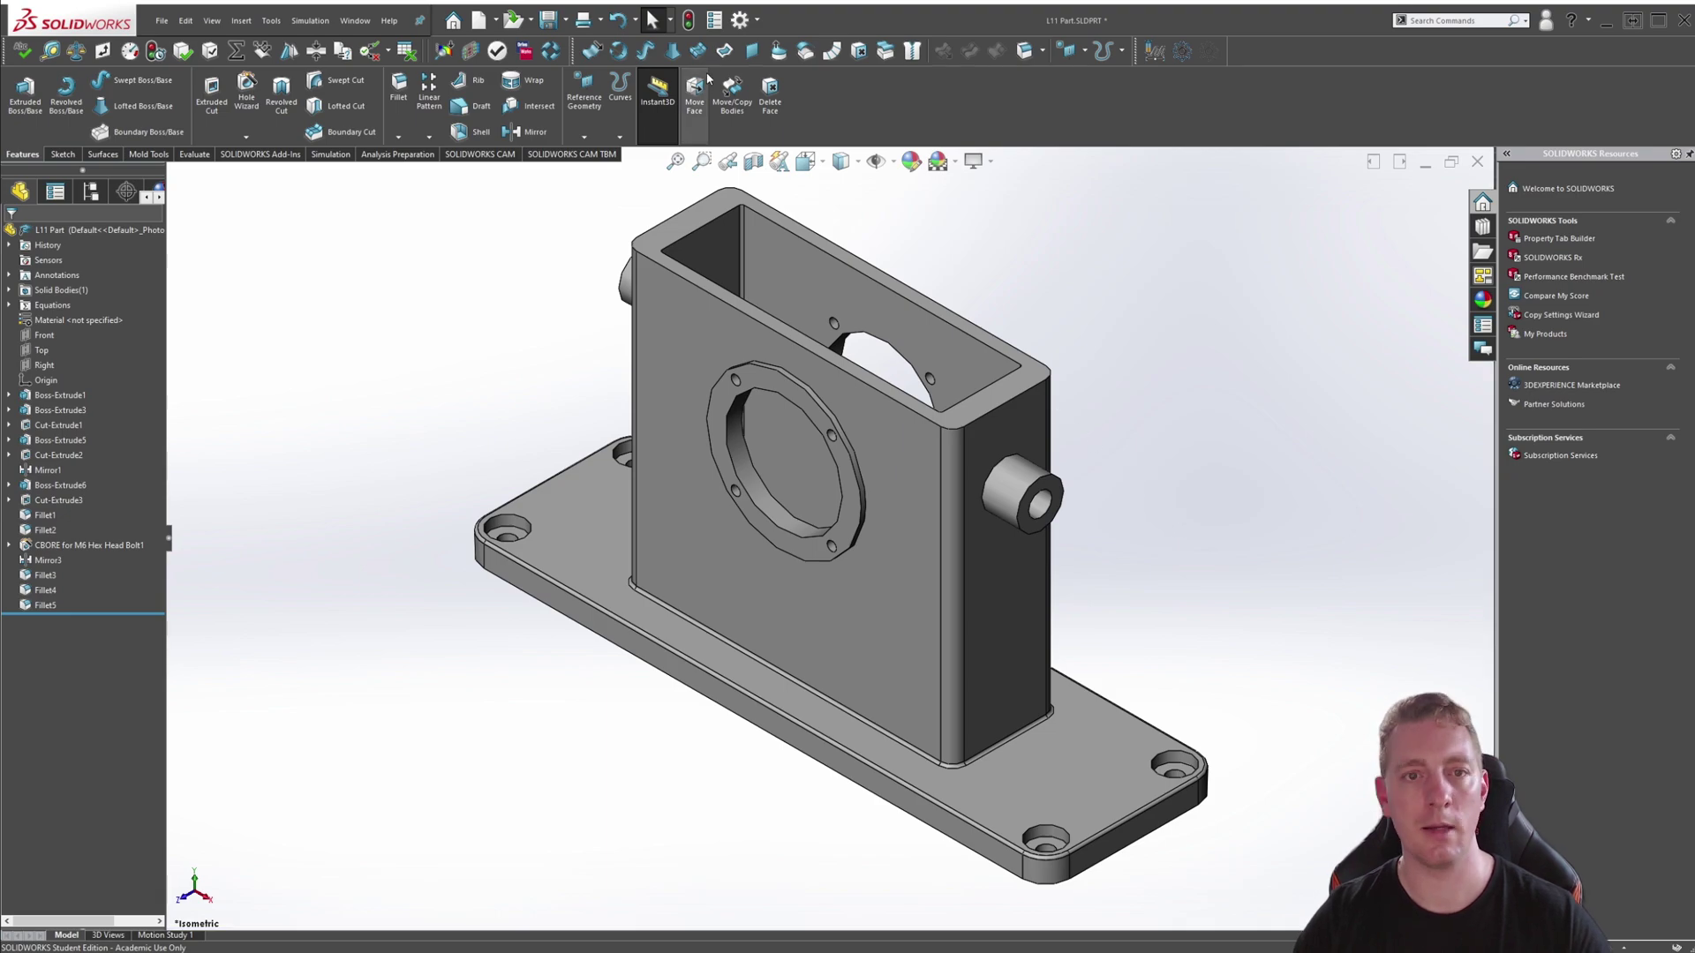
Rebuild the bracket so it reflects Overall Base 140 and Overall Boss 250
click(690, 20)
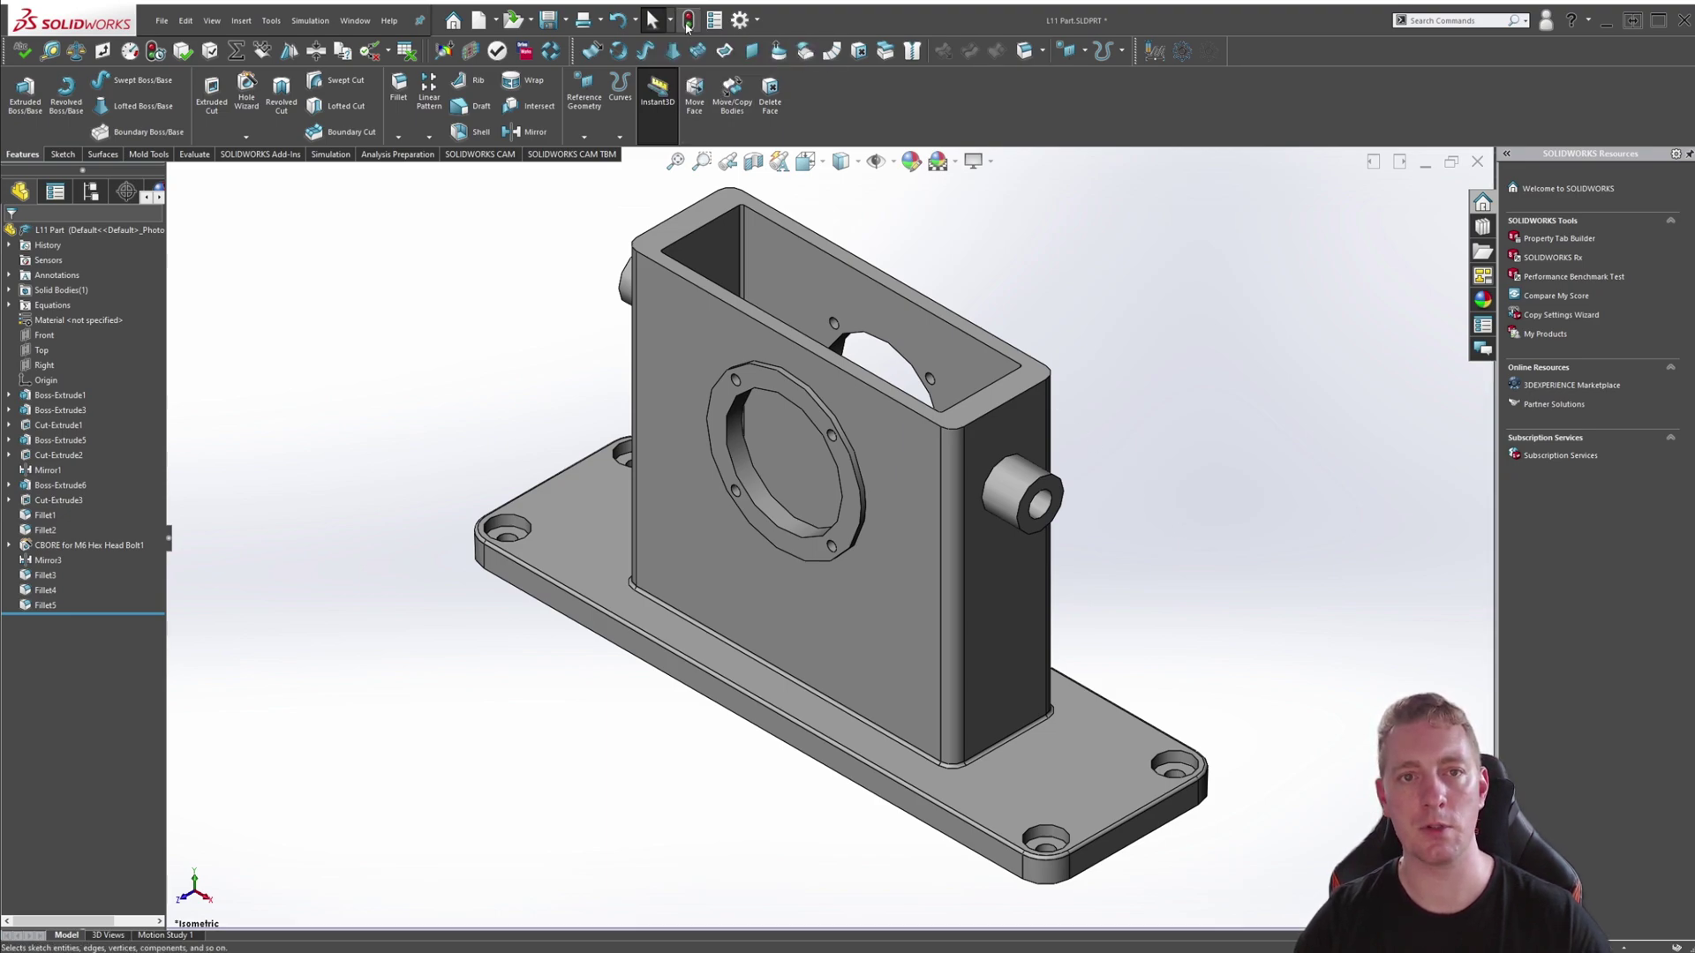